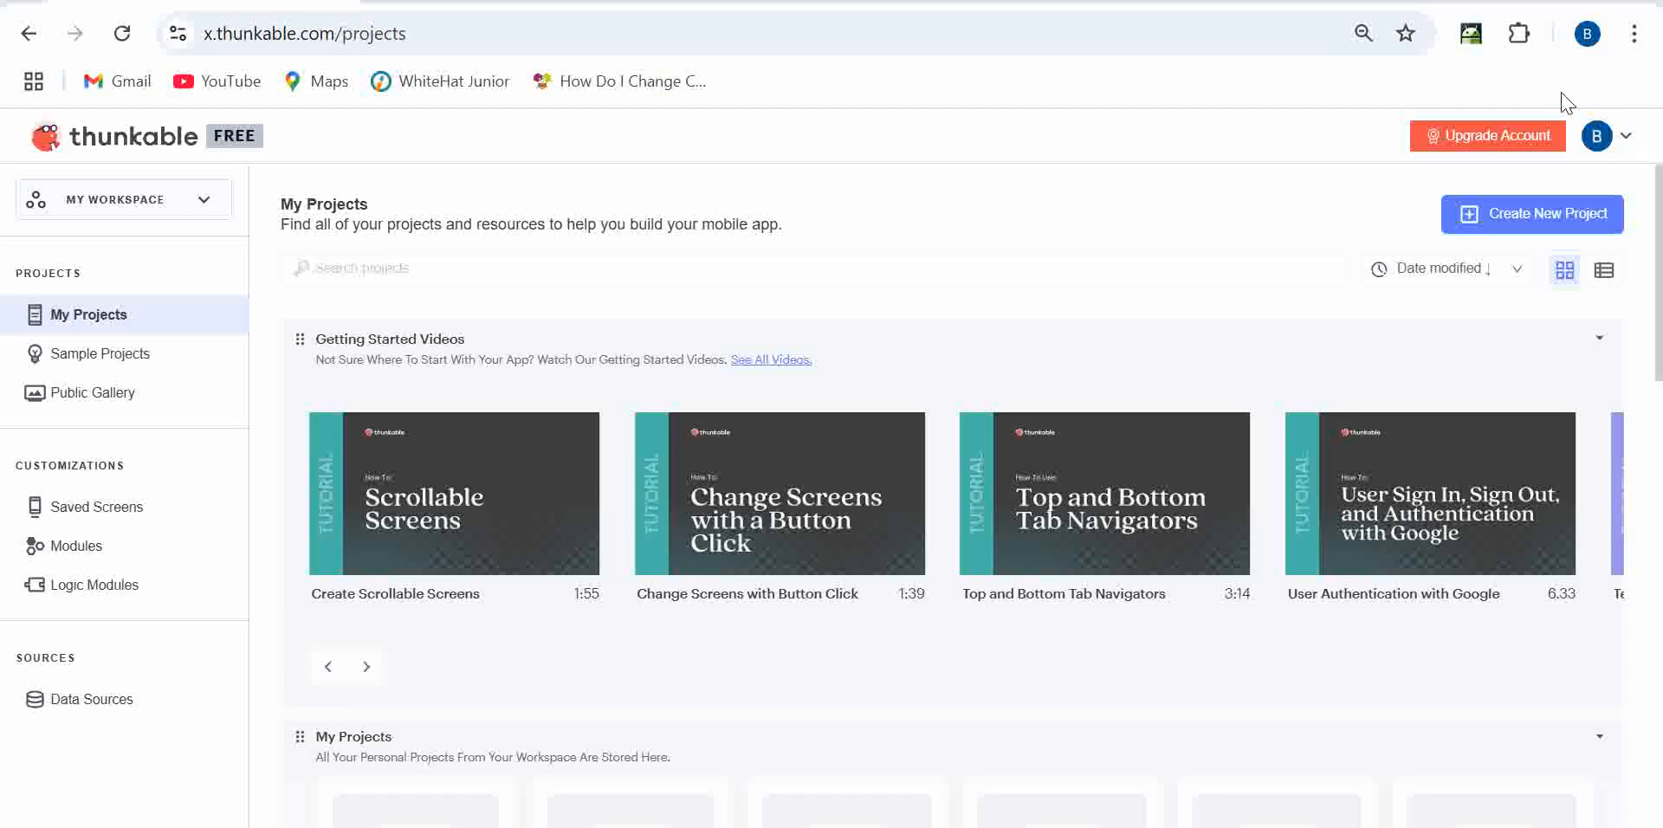
- Create a new public project named ImageEr in the Education category
{"action": "left_click", "coordinate": [1480, 227]}
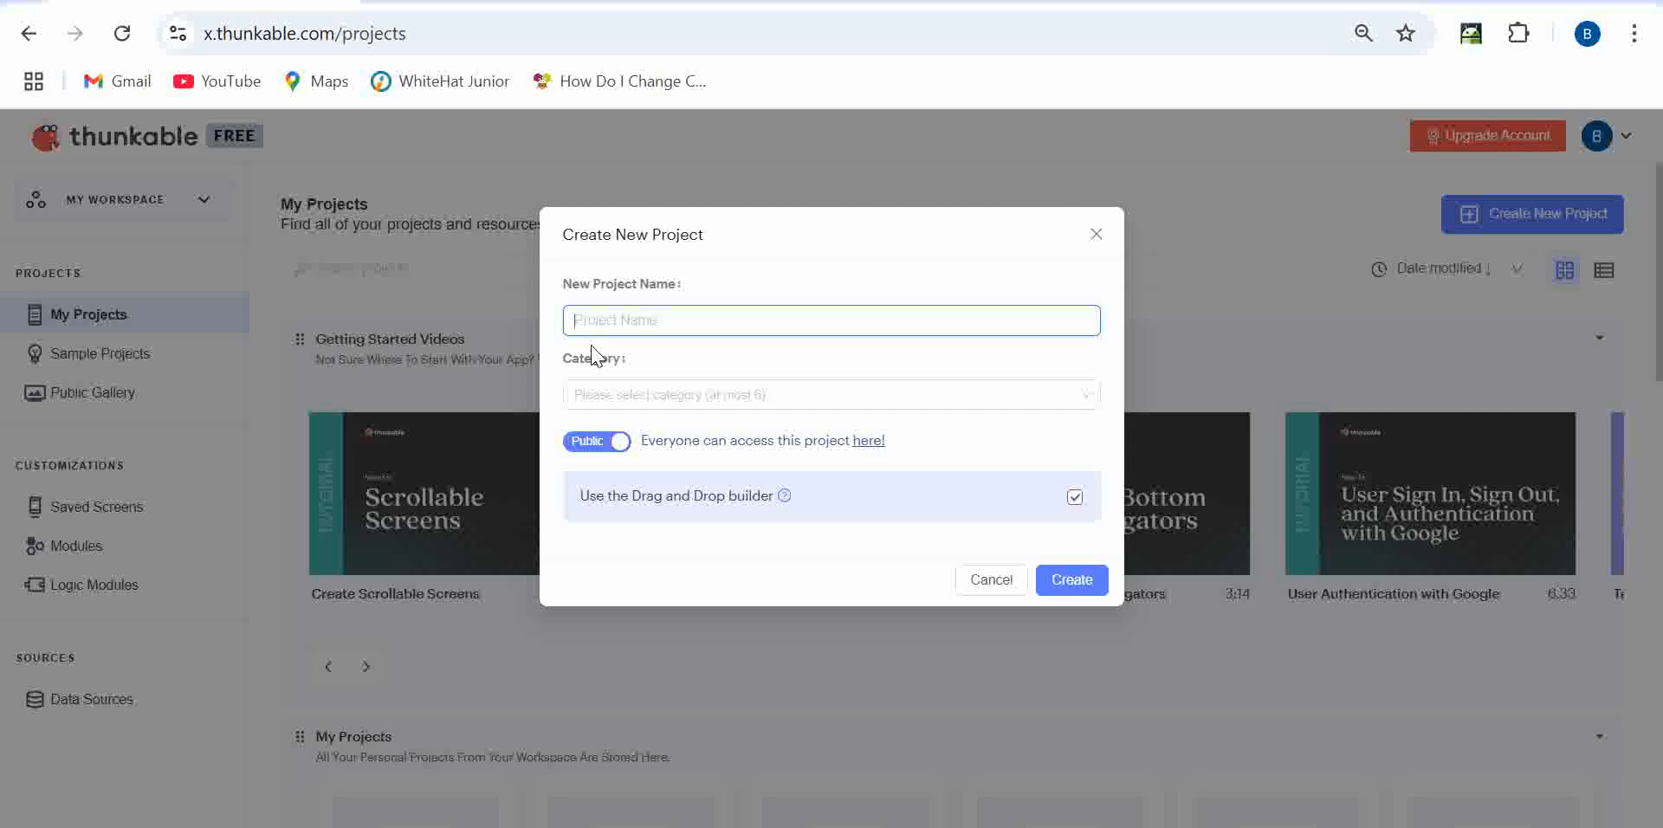
{"action": "type", "text": "ImageEr"}
{"action": "left_click", "coordinate": [605, 395]}
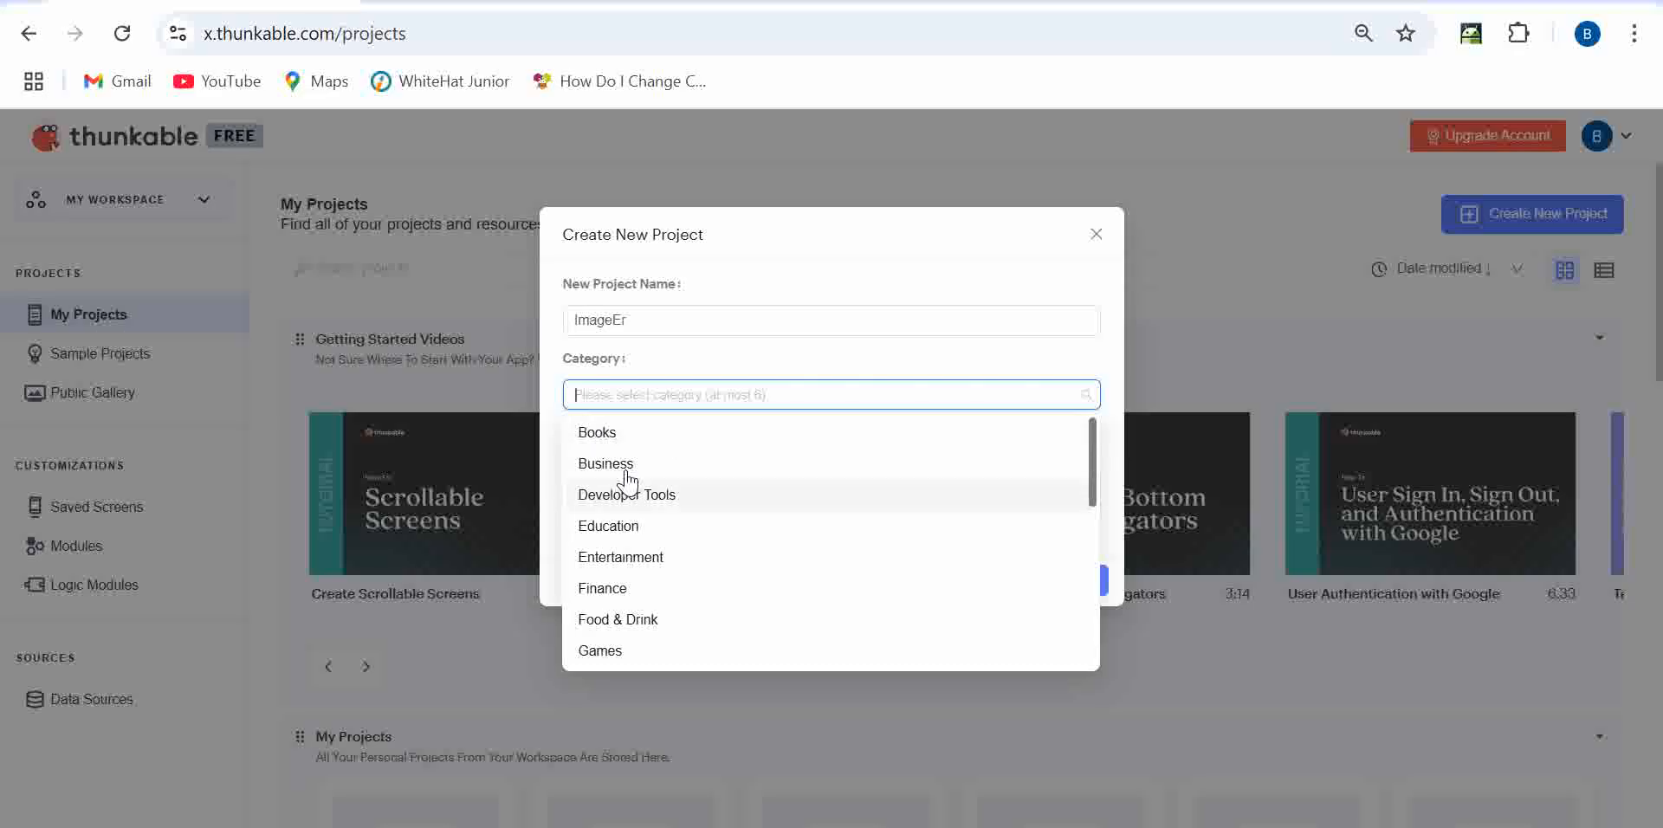
{"action": "left_click", "coordinate": [605, 528]}
{"action": "left_click", "coordinate": [671, 367]}
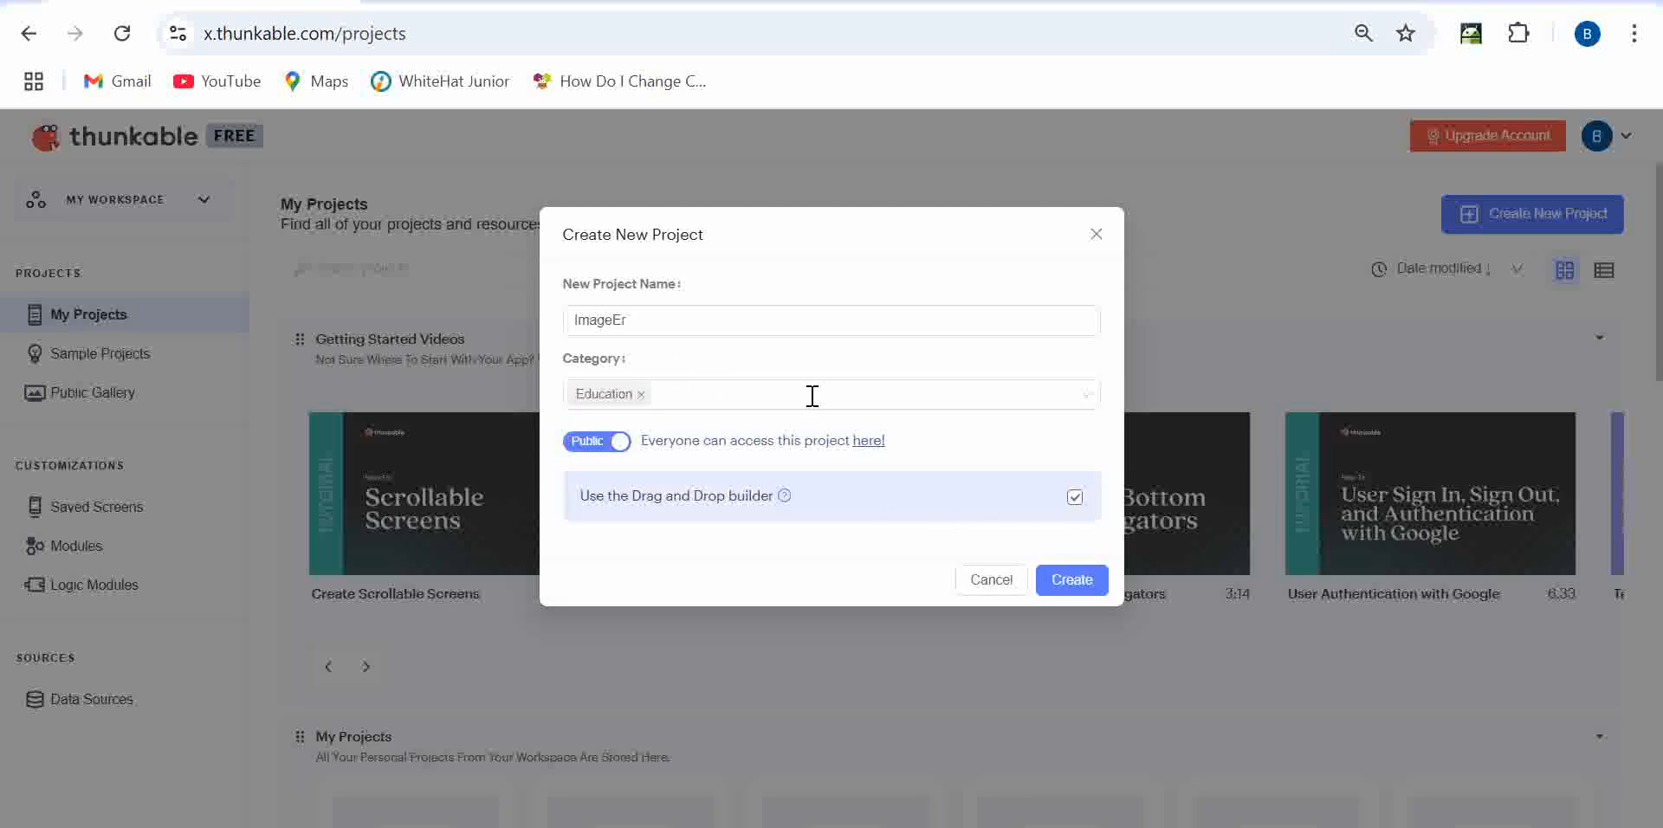
{"action": "left_click_drag", "start_coordinate": [577, 495], "coordinate": [689, 504]}
{"action": "left_click", "coordinate": [687, 502]}
{"action": "left_click", "coordinate": [1074, 580]}
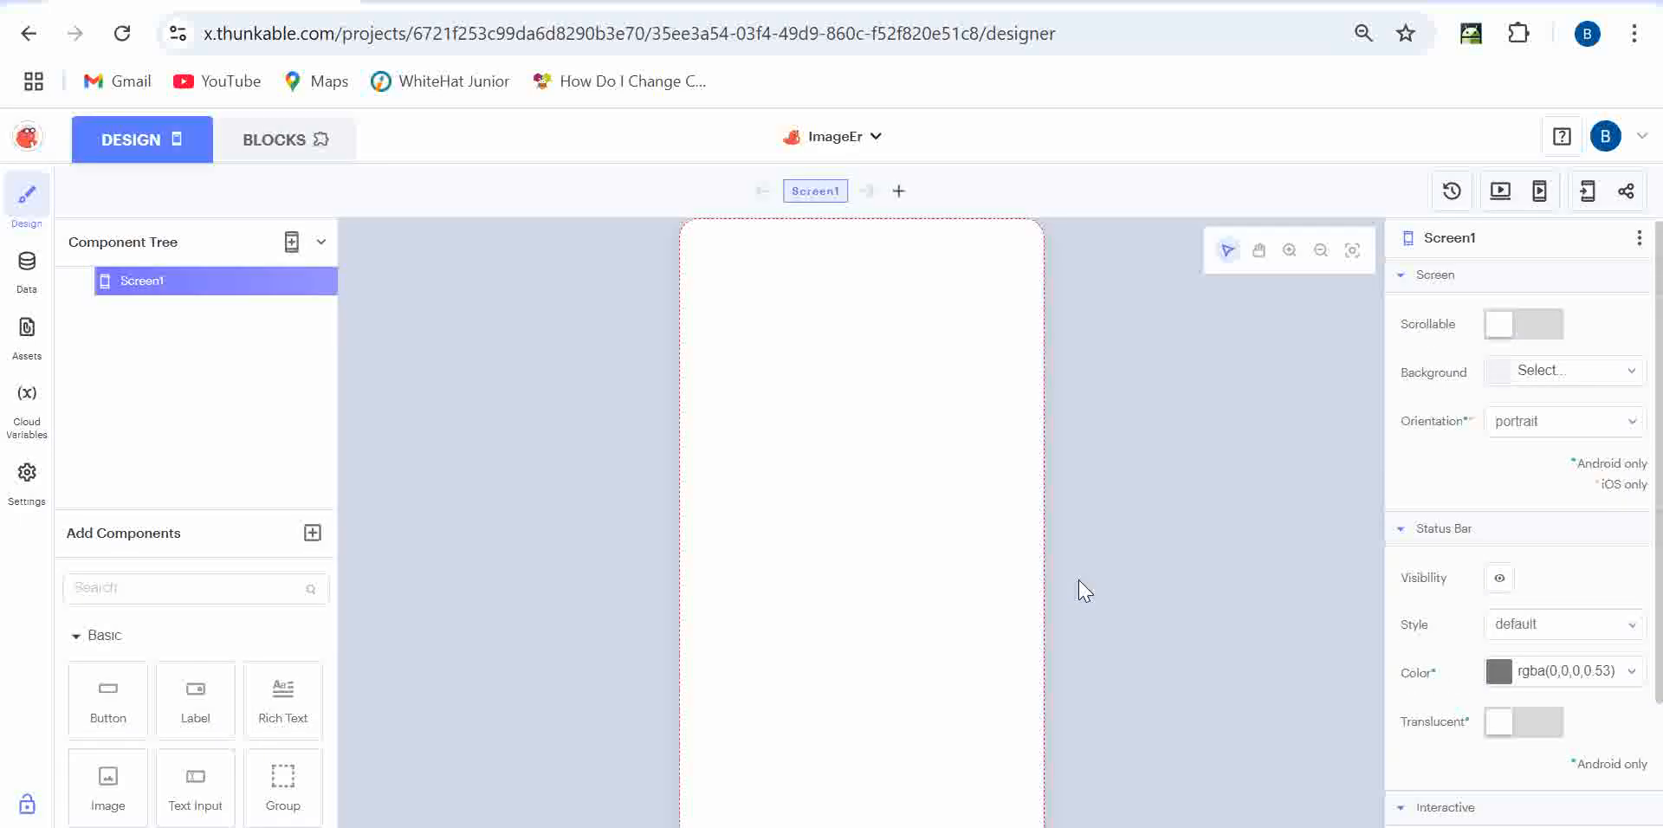
- Add an Image component to Screen1 and move it to X 32, Y 192
{"action": "left_click", "coordinate": [140, 589]}
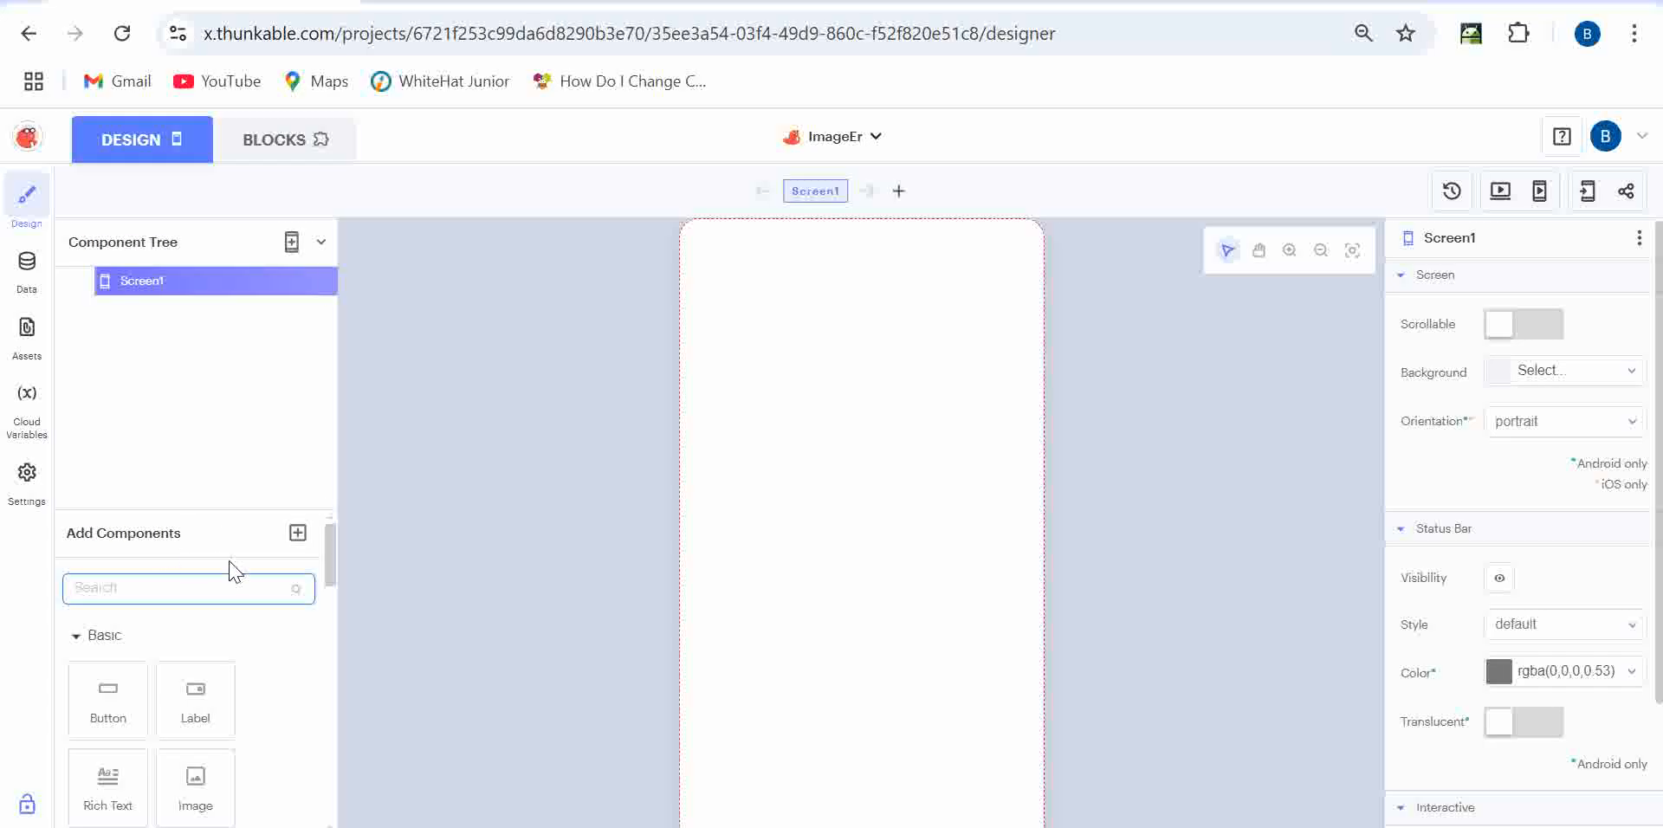
{"action": "type", "text": "Image"}
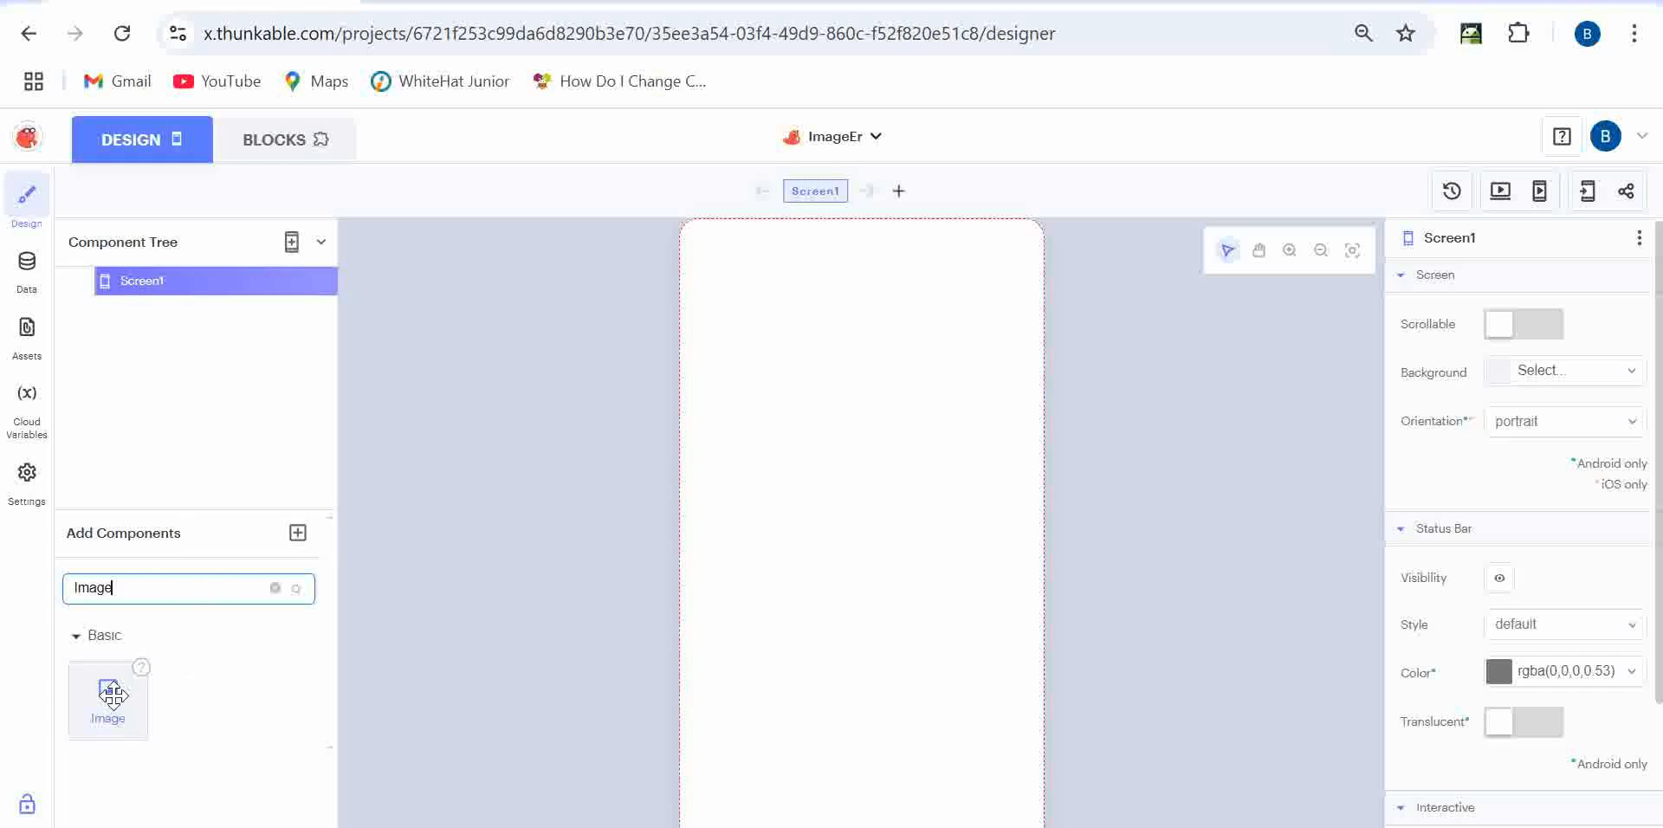
{"action": "left_click_drag", "start_coordinate": [110, 693], "coordinate": [854, 520]}
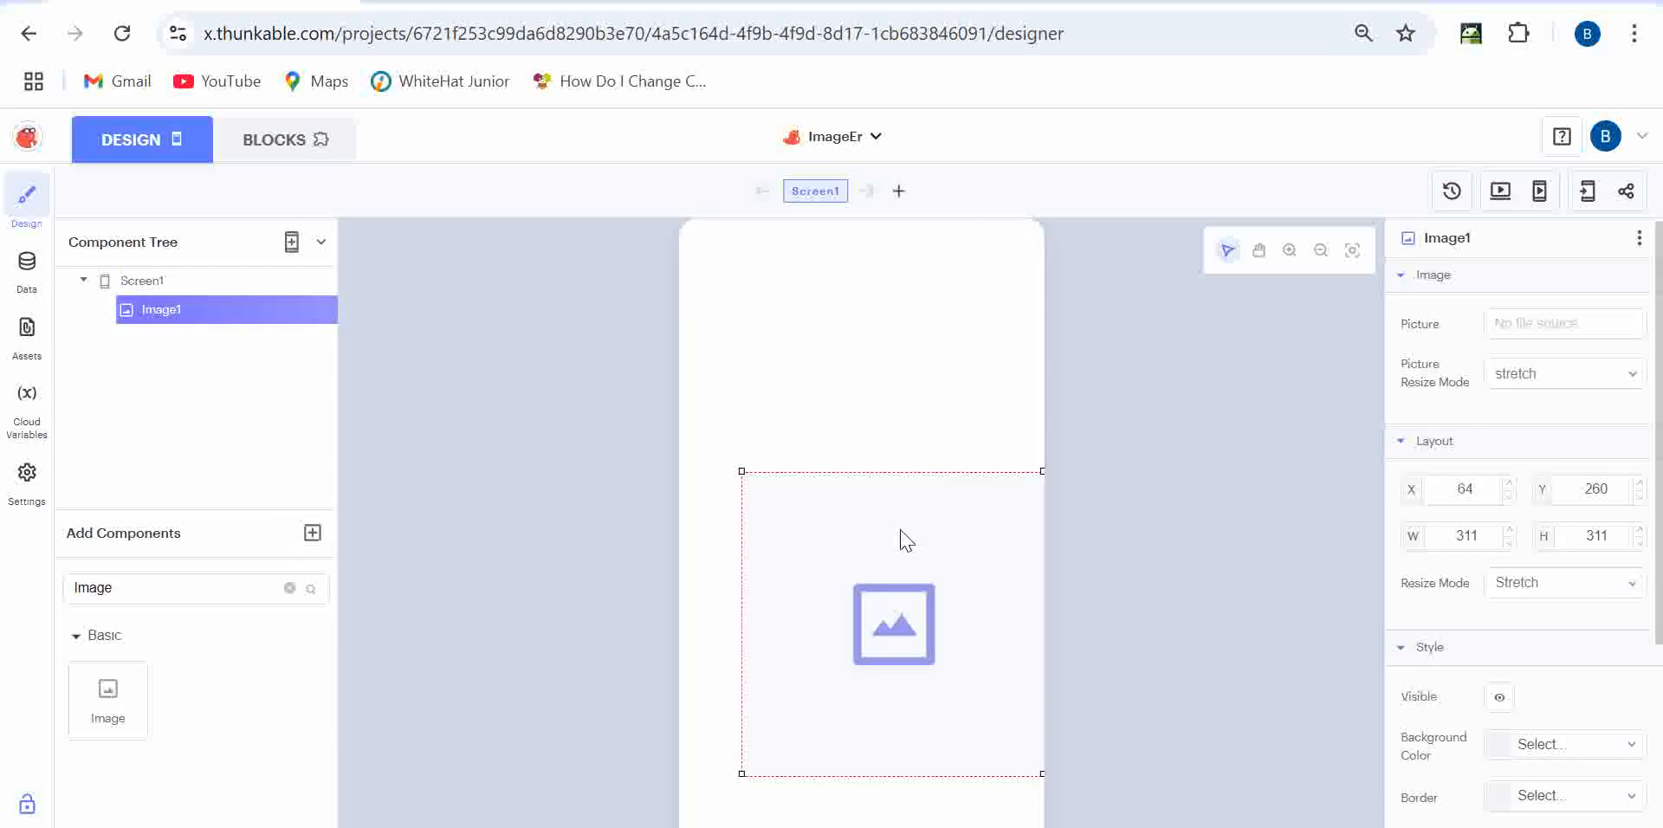
{"action": "left_click_drag", "start_coordinate": [898, 639], "coordinate": [866, 573]}
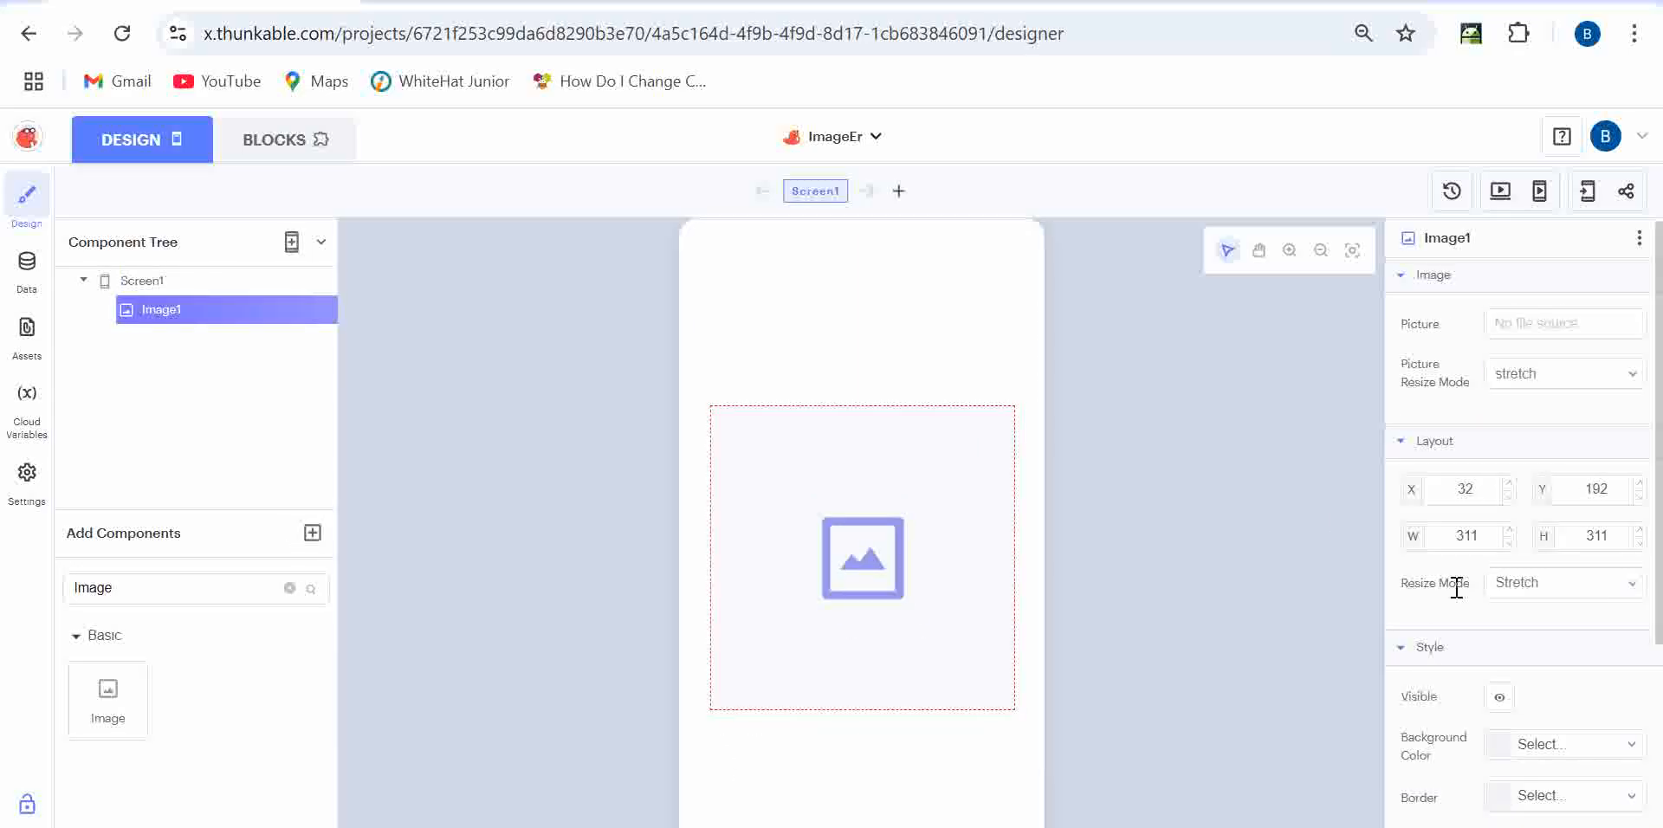
- Try the Picture field's web-address and Upload options, then cancel both
{"action": "scroll", "coordinate": [1490, 520], "scroll_direction": "down", "scroll_amount": 1}
{"action": "left_click", "coordinate": [1545, 301]}
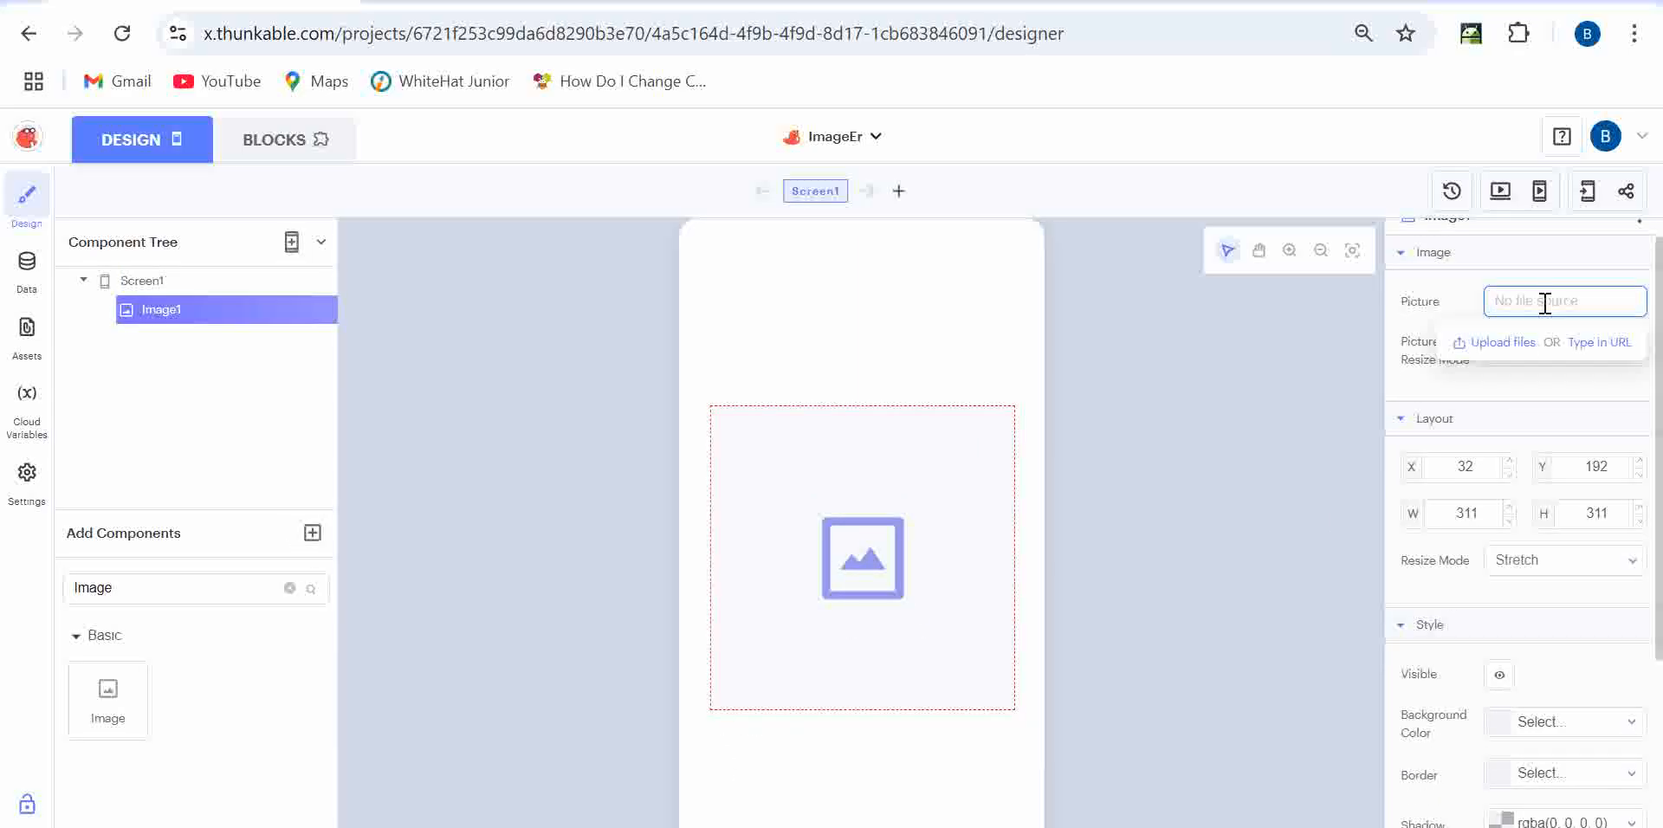
{"action": "left_click", "coordinate": [1584, 343]}
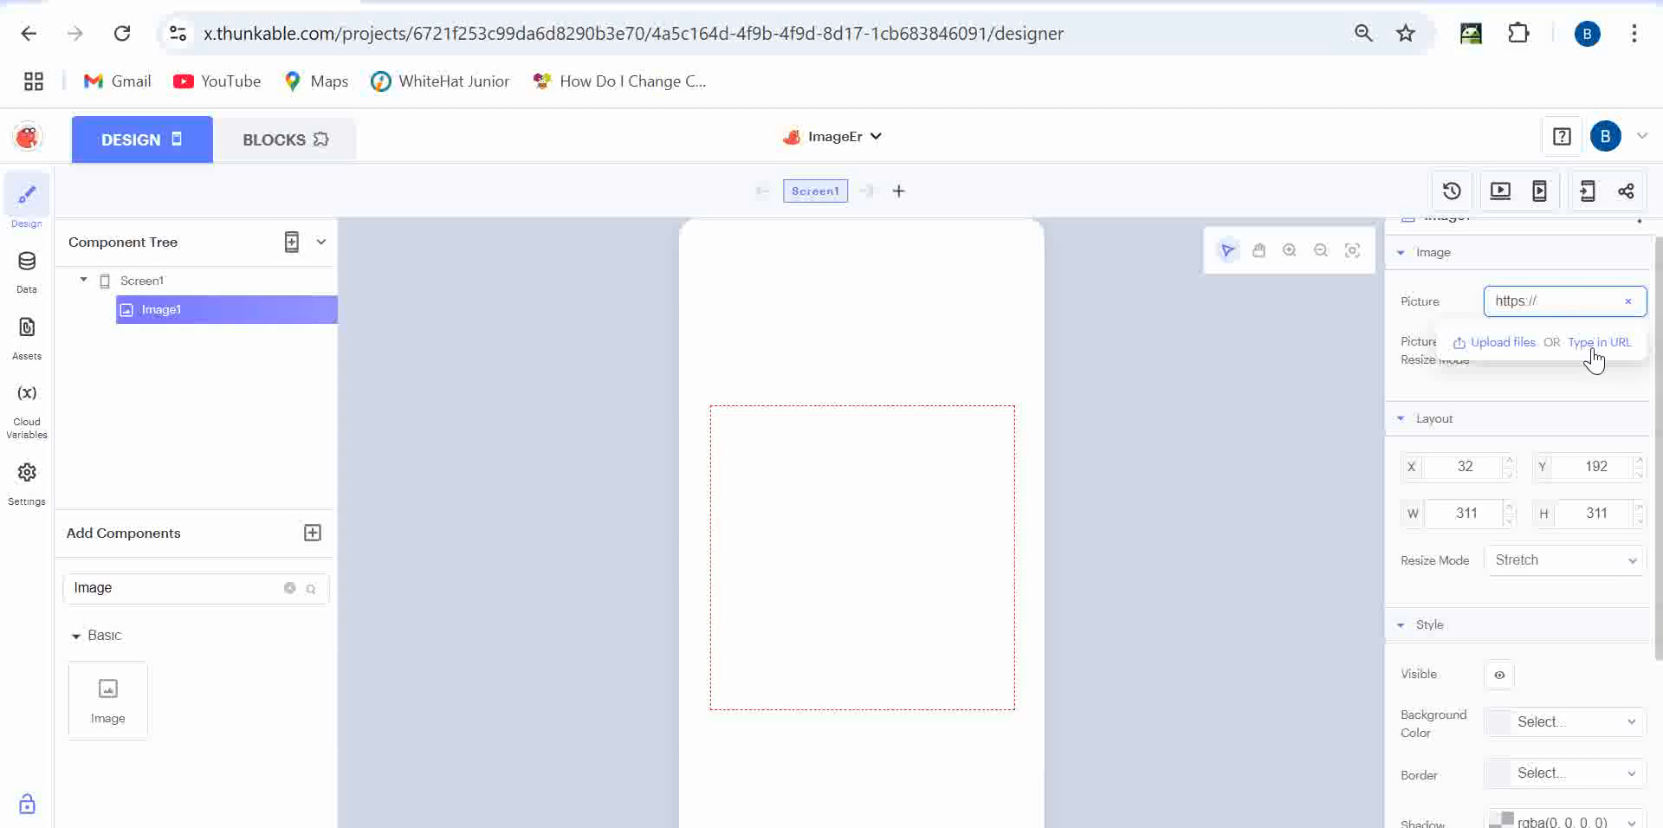
{"action": "left_click", "coordinate": [1627, 300]}
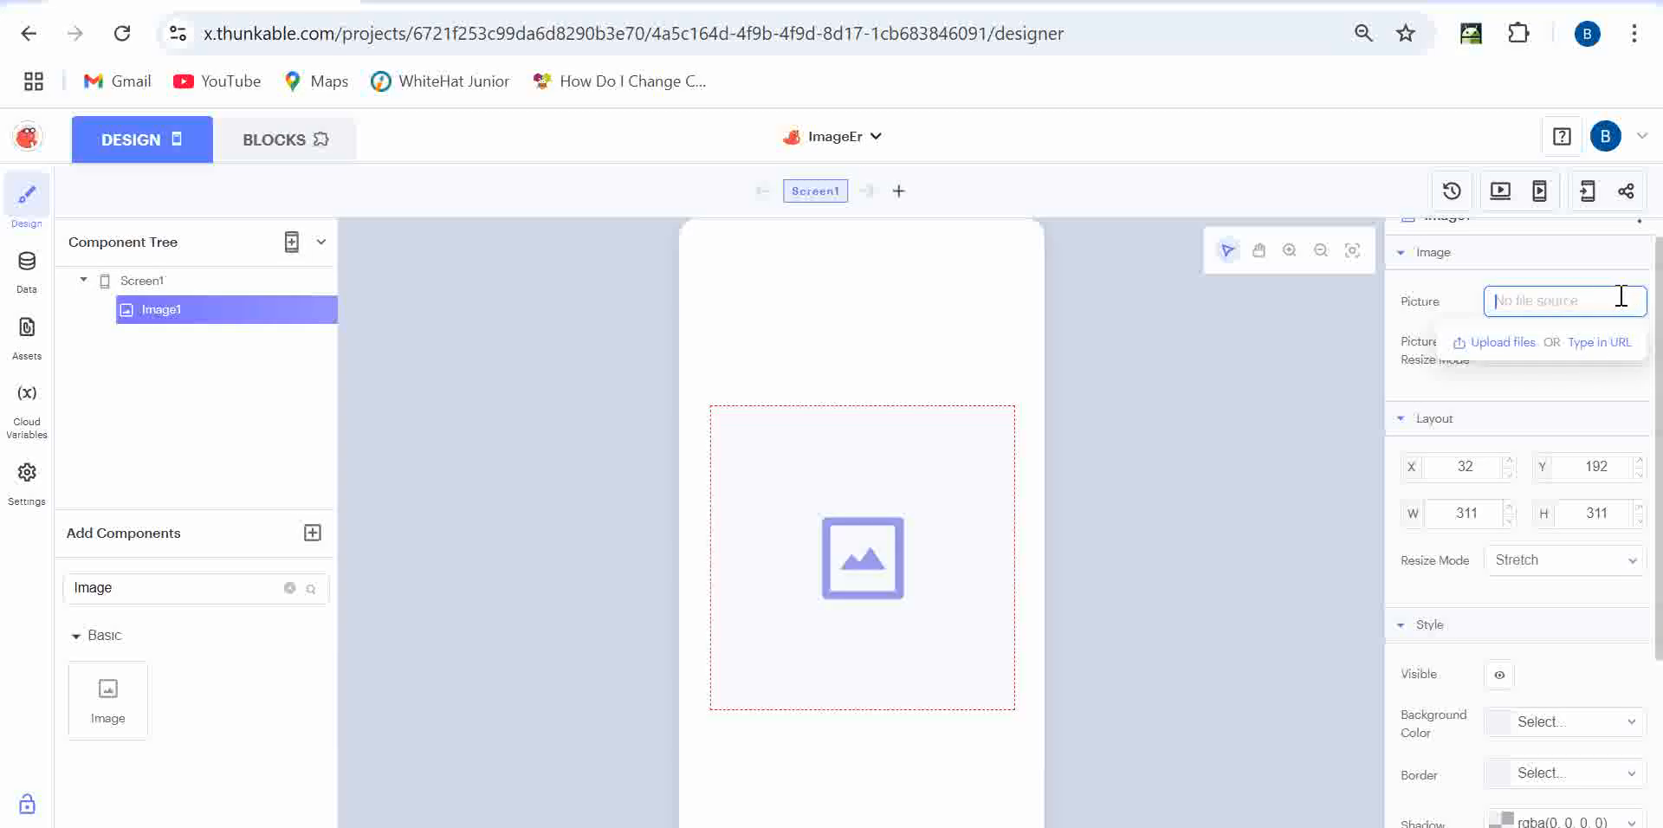
{"action": "left_click", "coordinate": [1505, 344]}
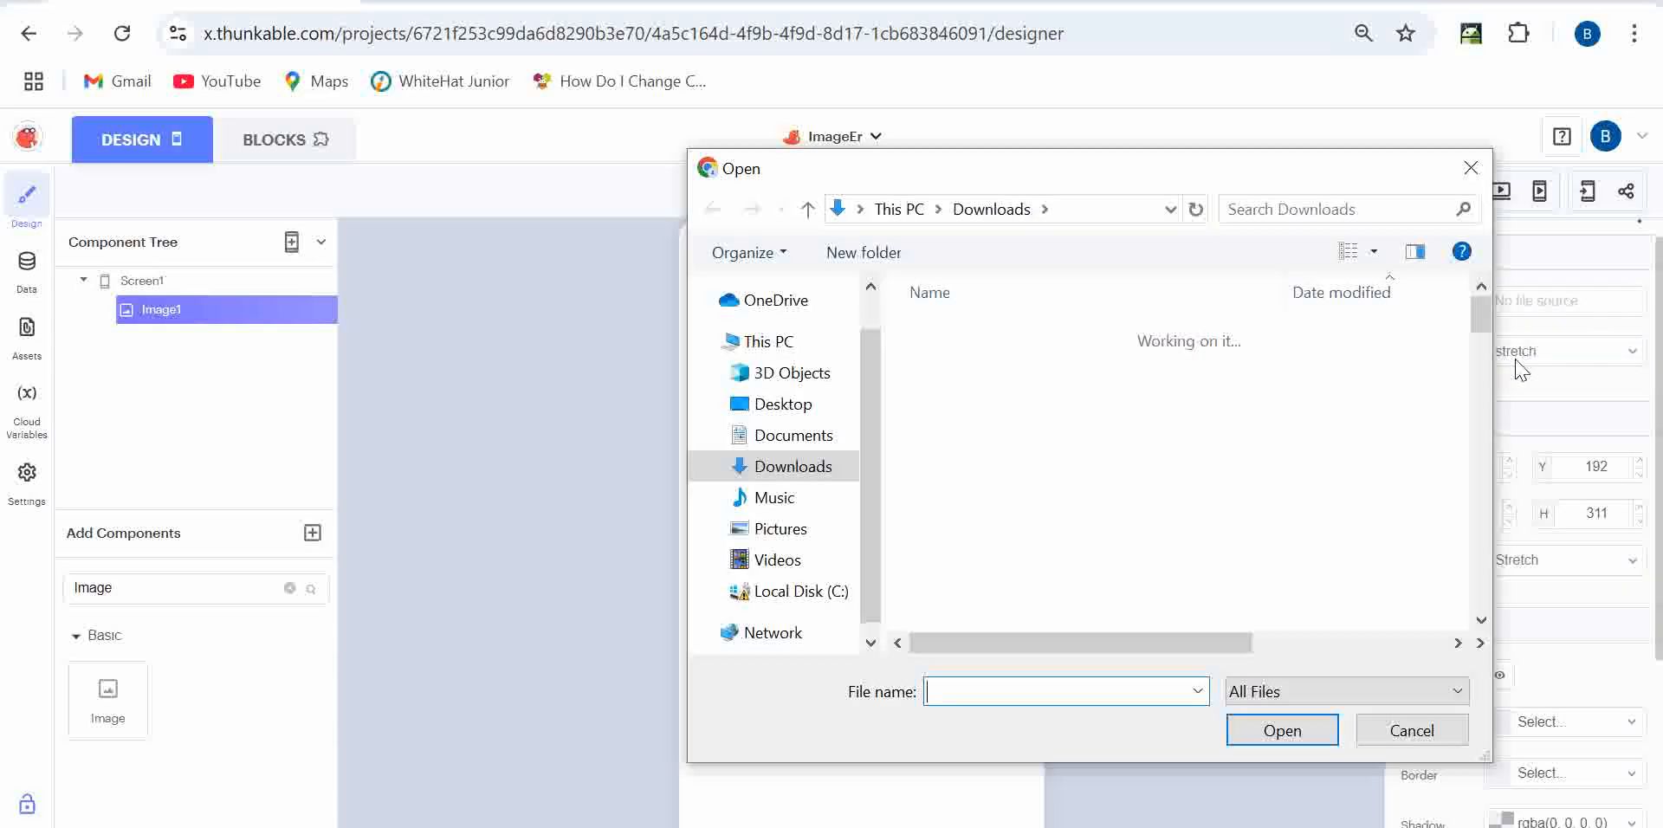
{"action": "left_click", "coordinate": [1473, 170]}
{"action": "left_click", "coordinate": [1596, 299]}
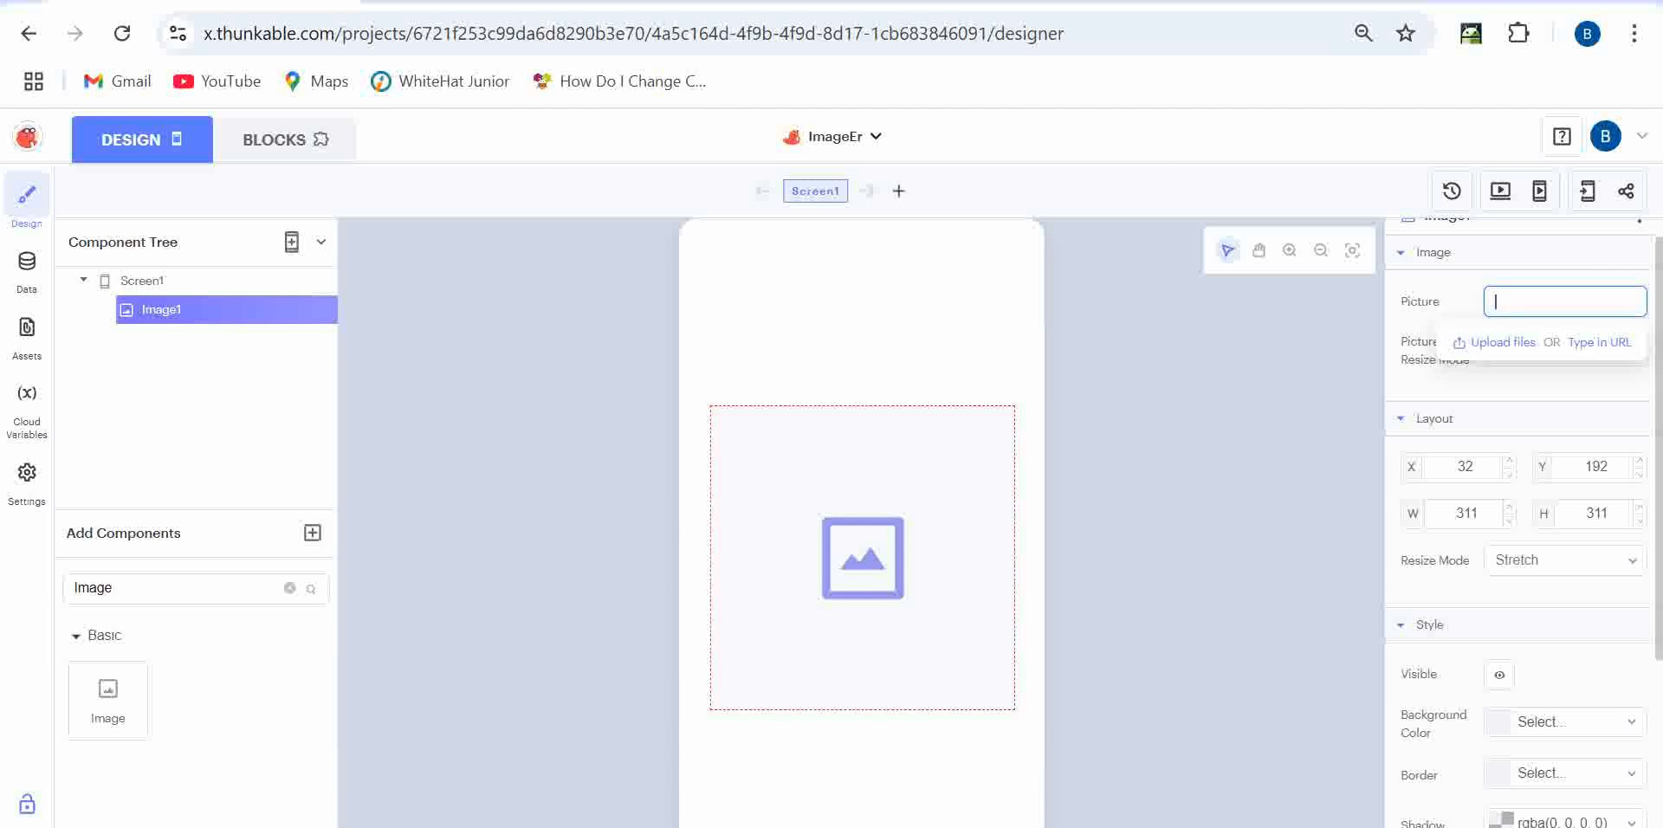
- Search Google for 'a dog image' and copy the Pixabay golden retriever's link address
{"action": "key", "text": "ctrl+t"}
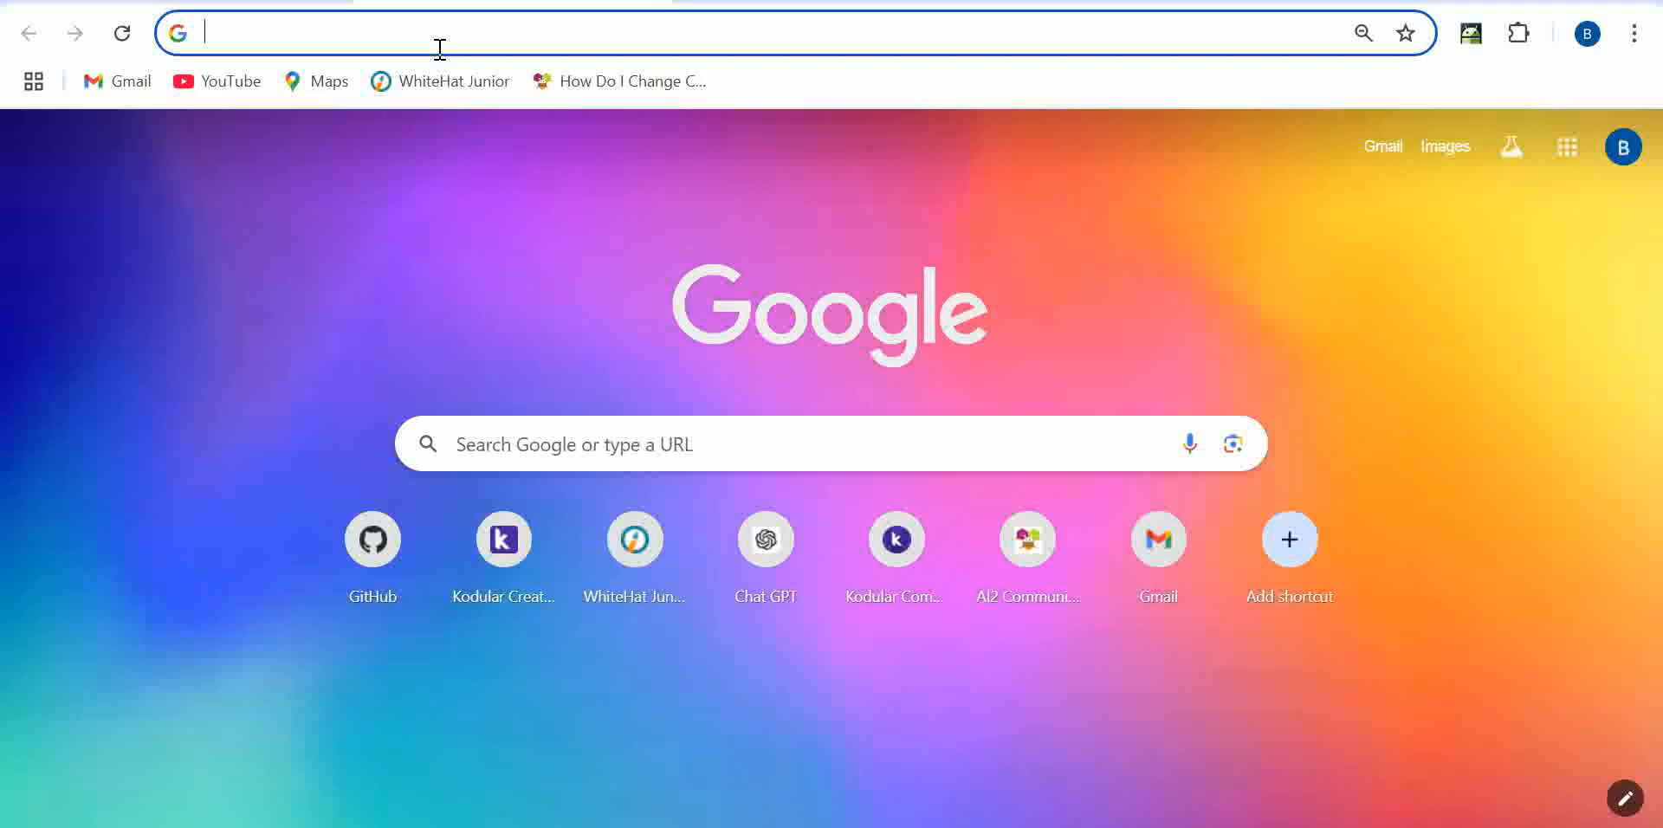
{"action": "type", "text": "a do"}
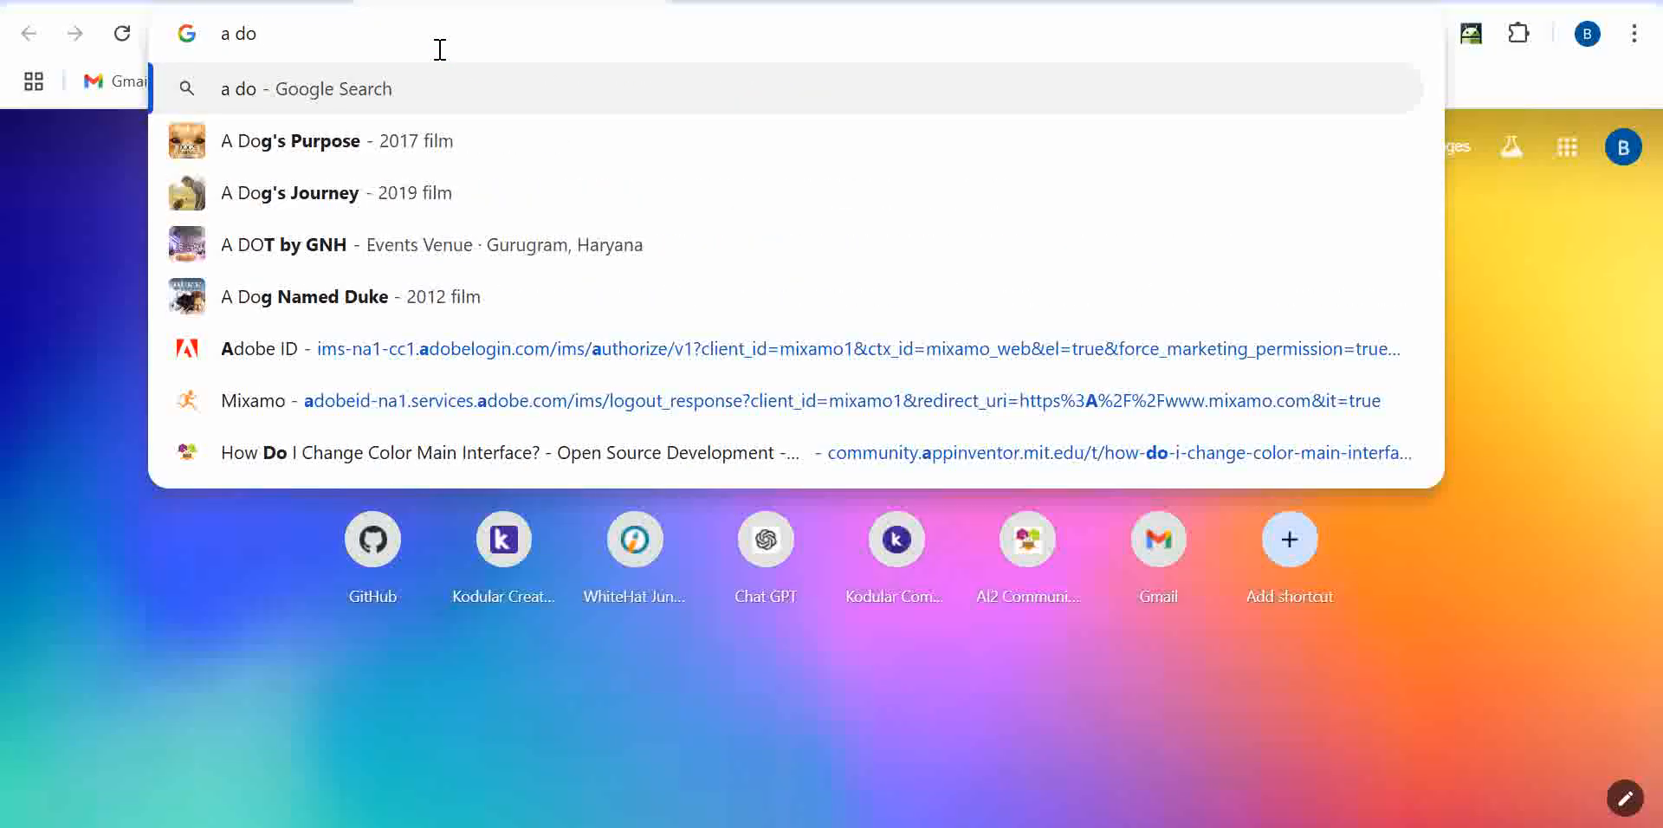
{"action": "type", "text": "g"}
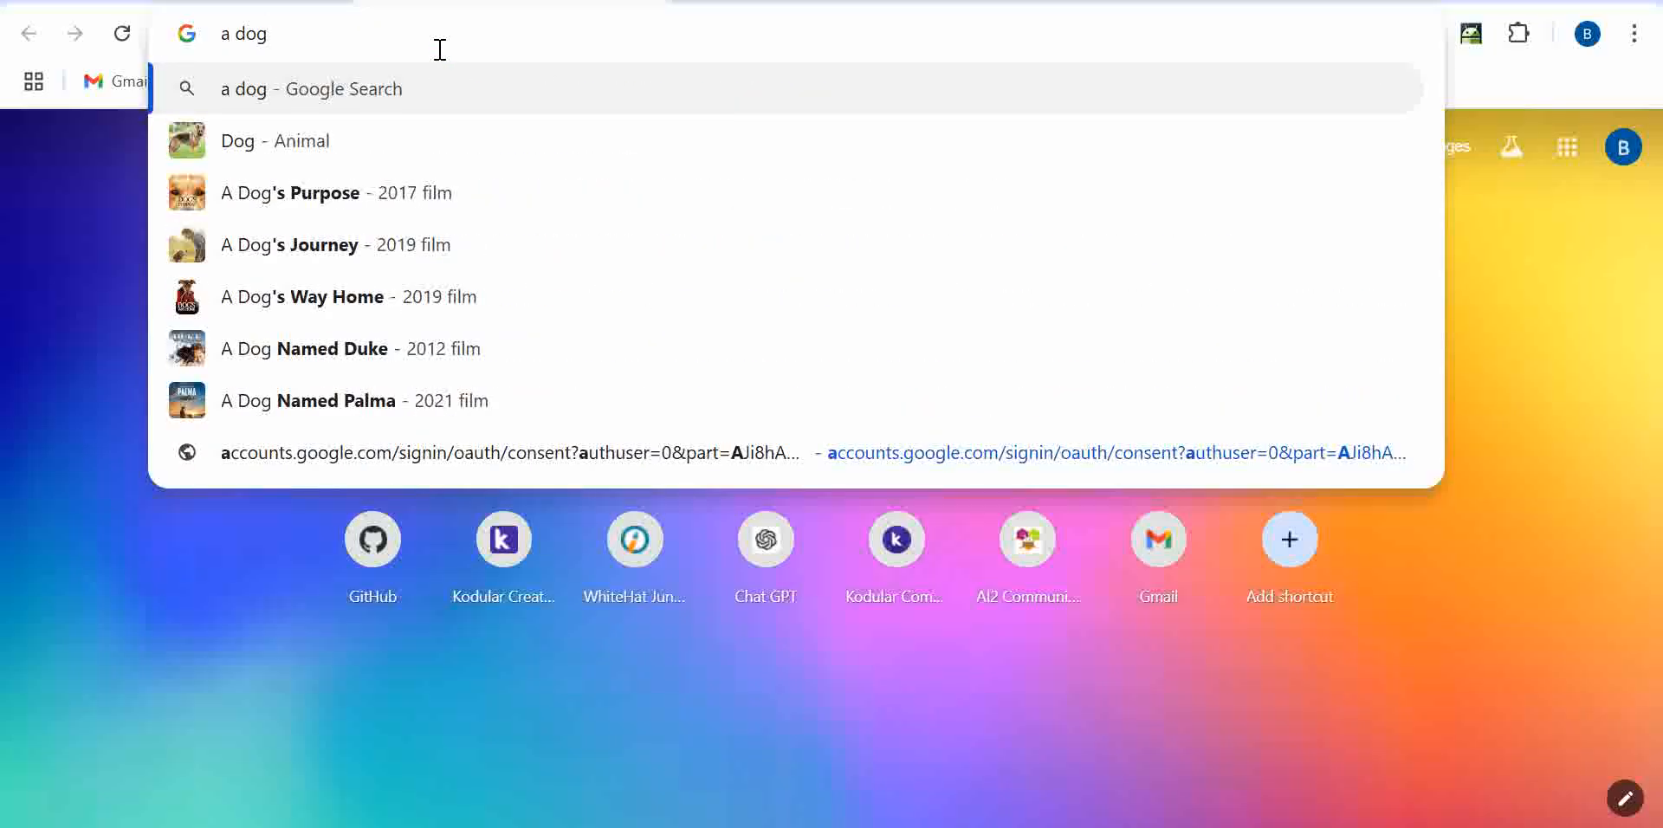
{"action": "type", "text": " image"}
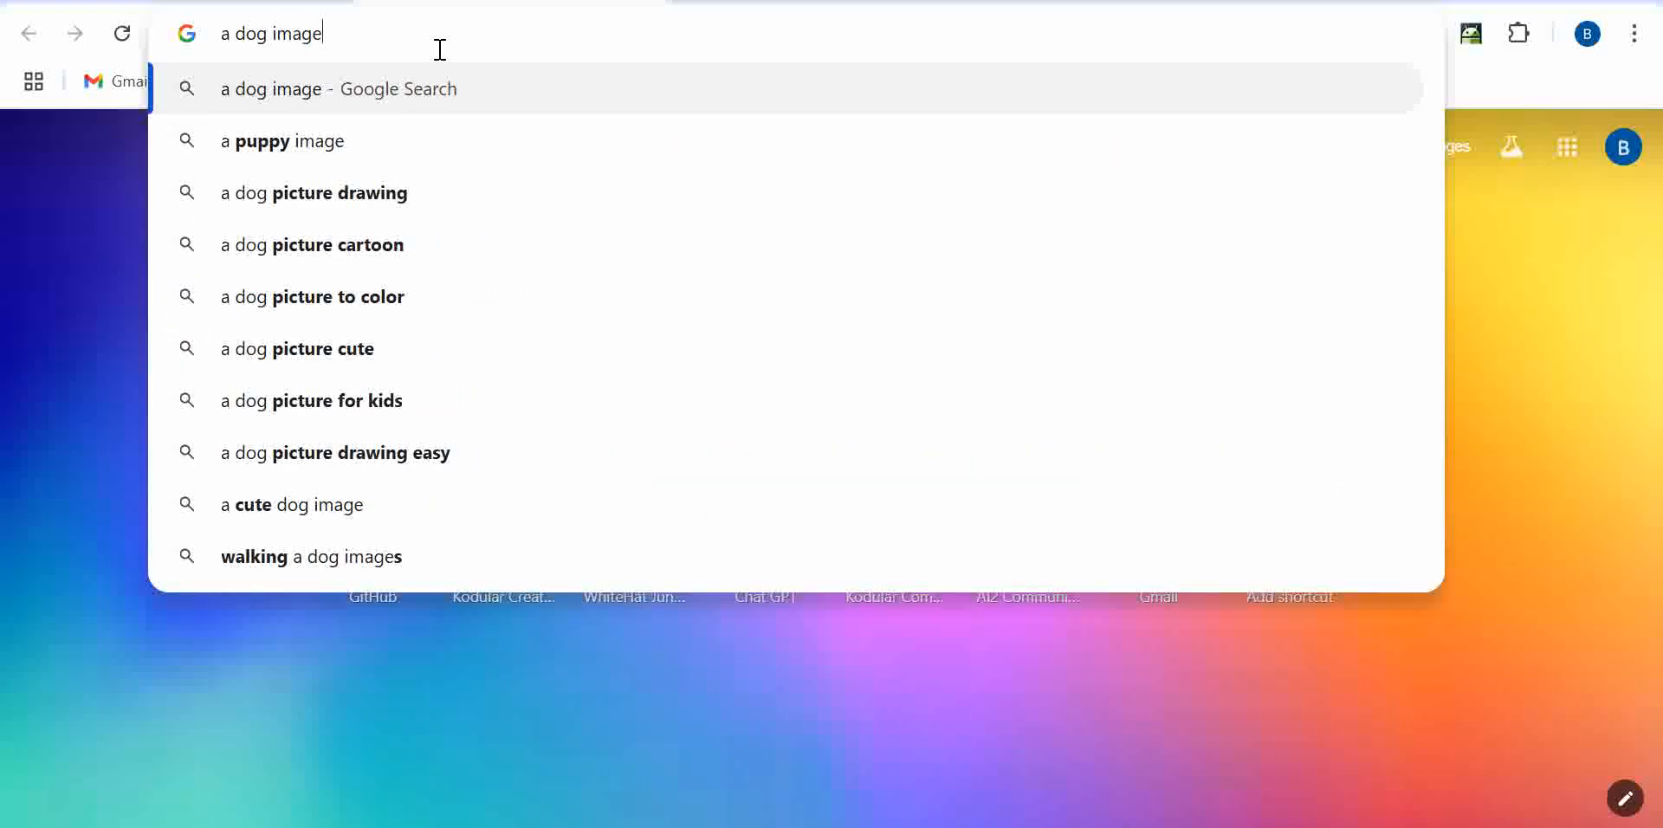
{"action": "key", "text": "Return"}
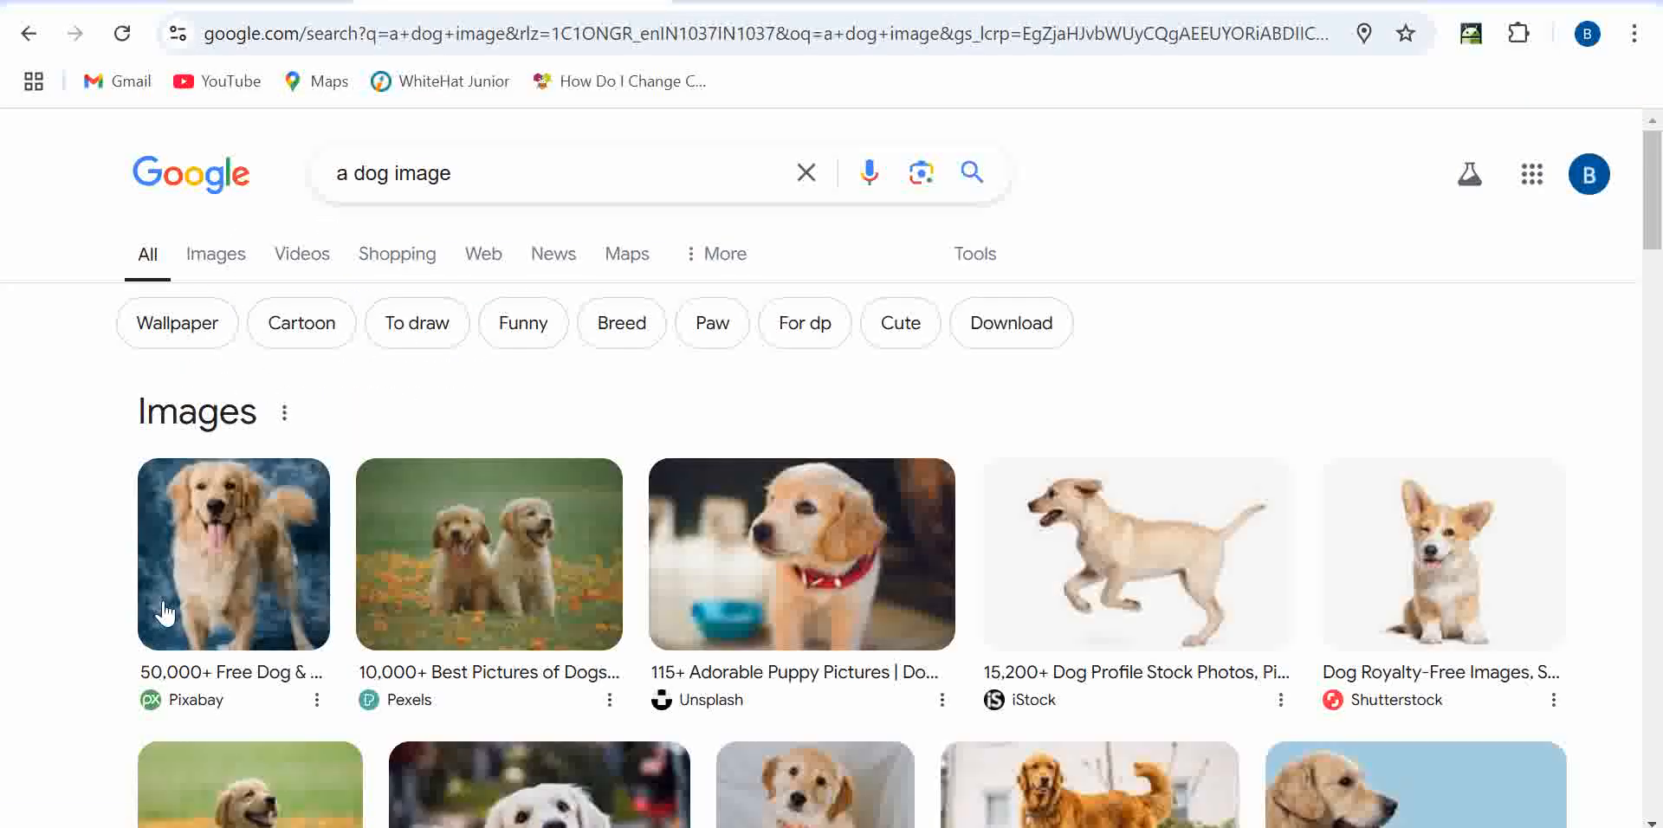
{"action": "left_click", "coordinate": [233, 554]}
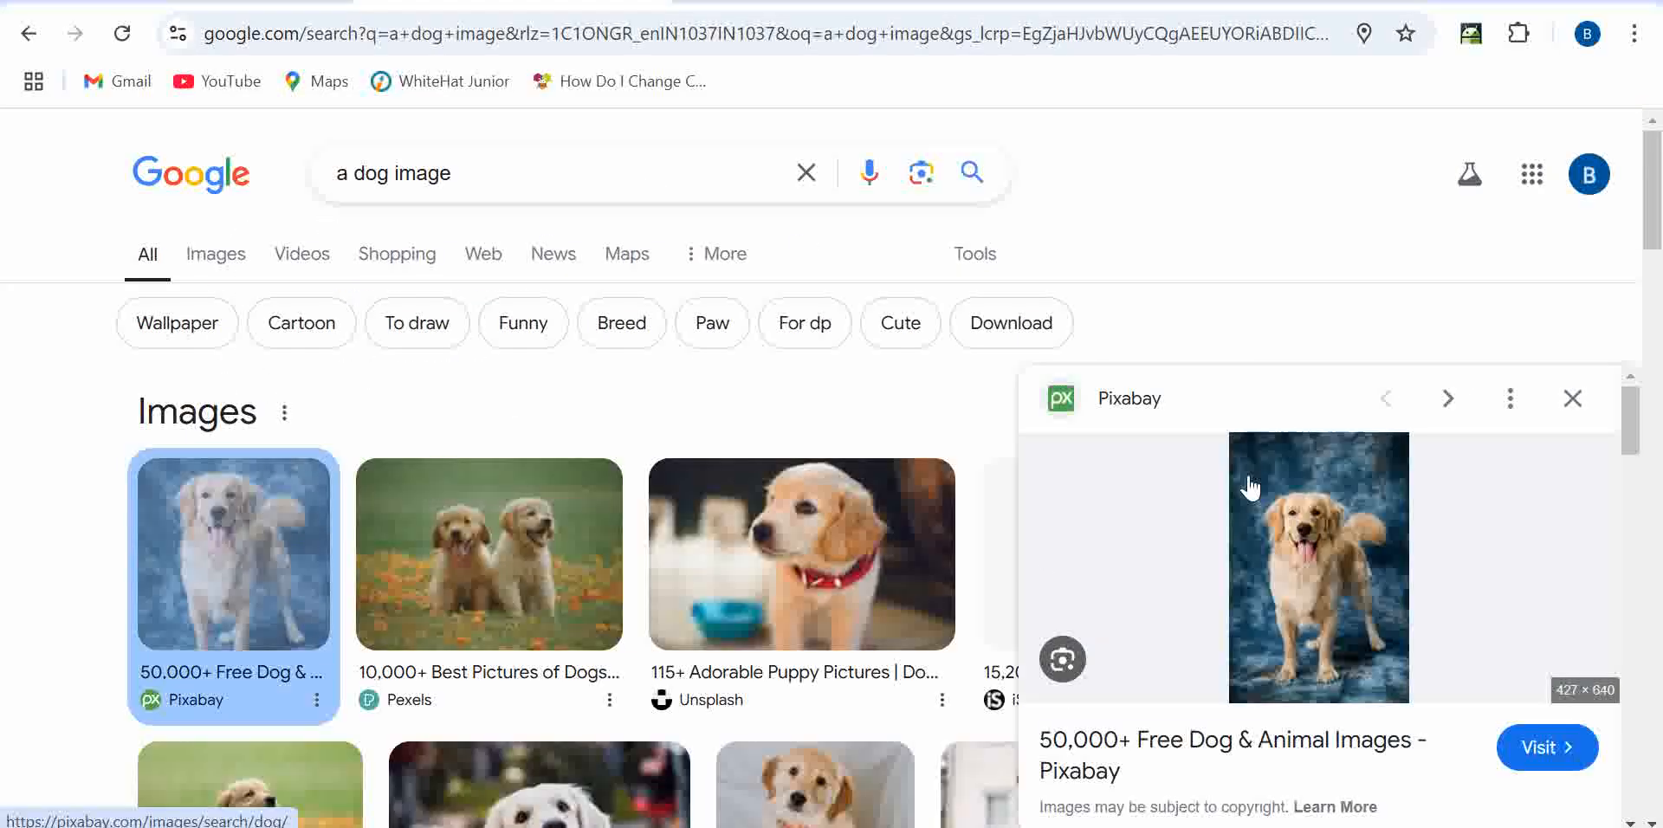
{"action": "right_click", "coordinate": [1248, 471]}
{"action": "left_click", "coordinate": [1376, 253]}
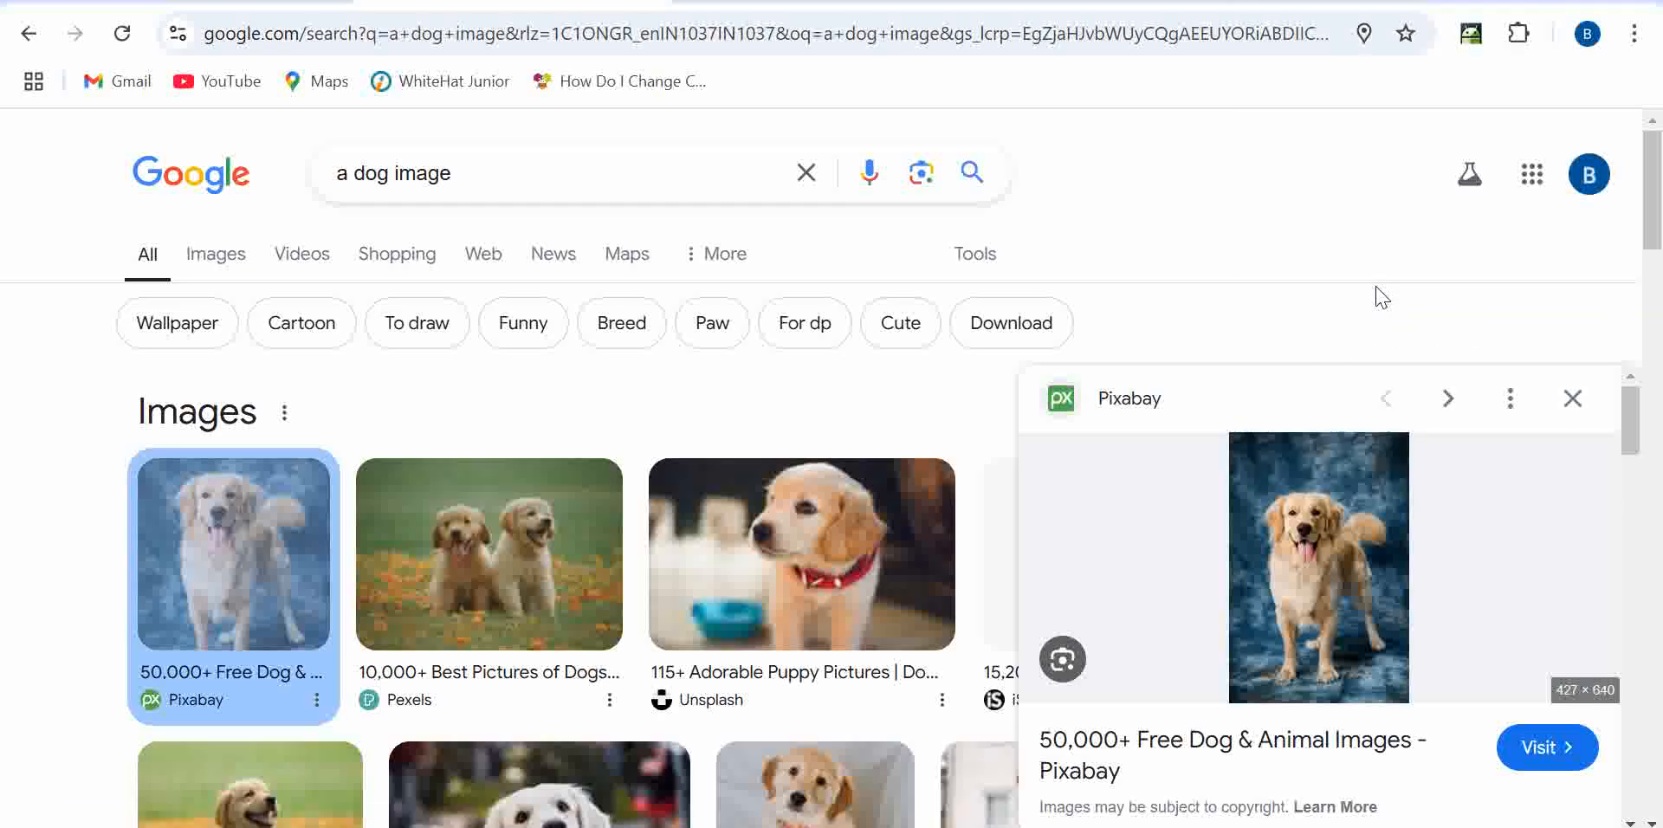
{"action": "left_click", "coordinate": [182, 2]}
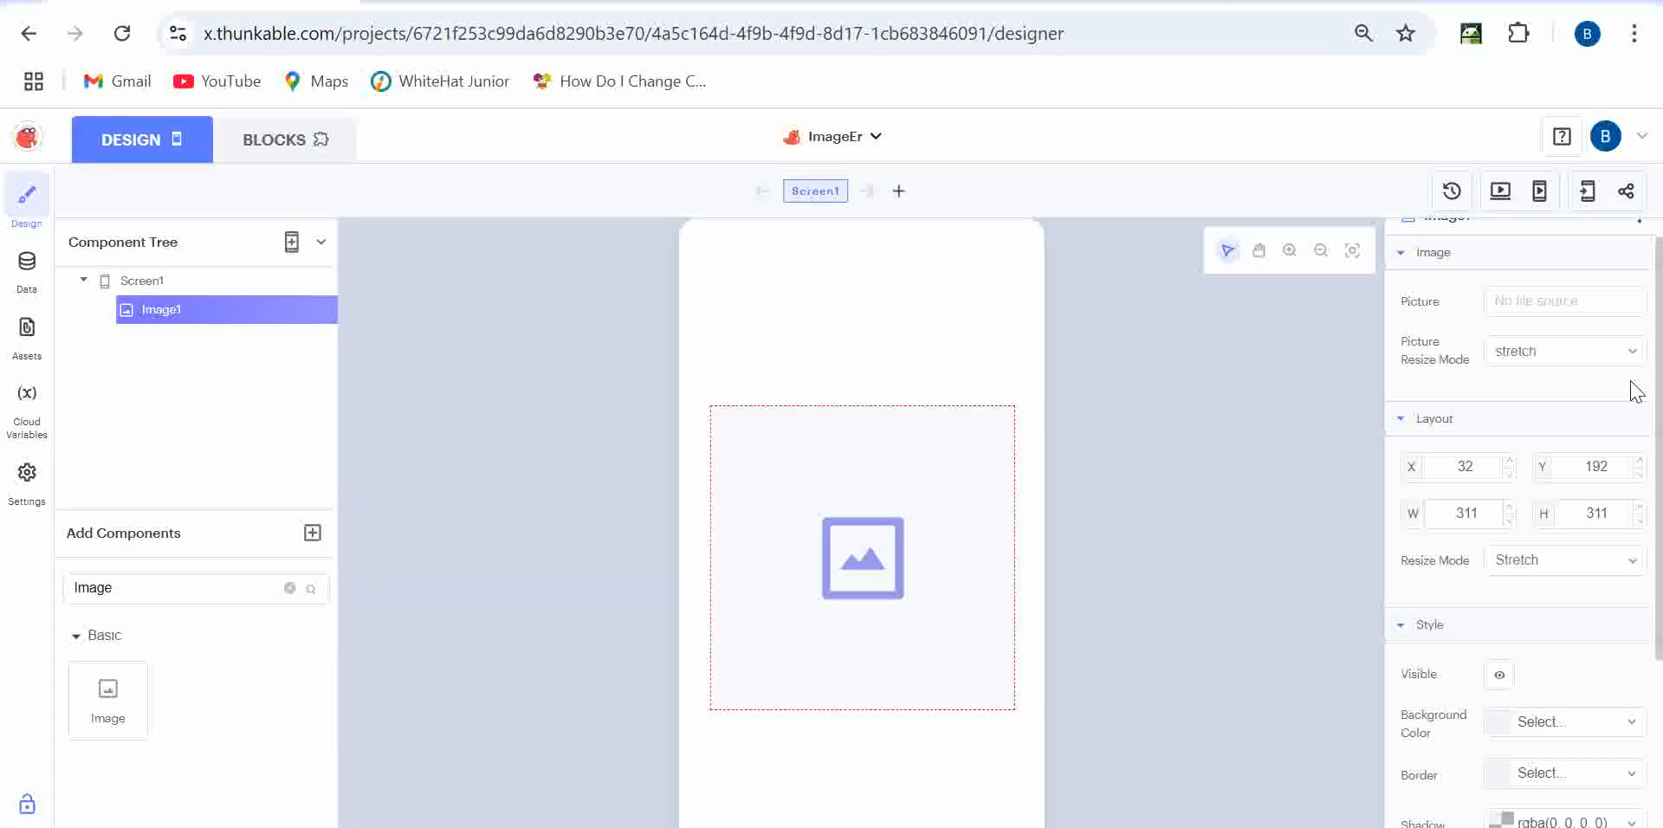
- Paste the copied dog link as Image1's Picture URL and move the image up to Y 146
{"action": "left_click", "coordinate": [1584, 300]}
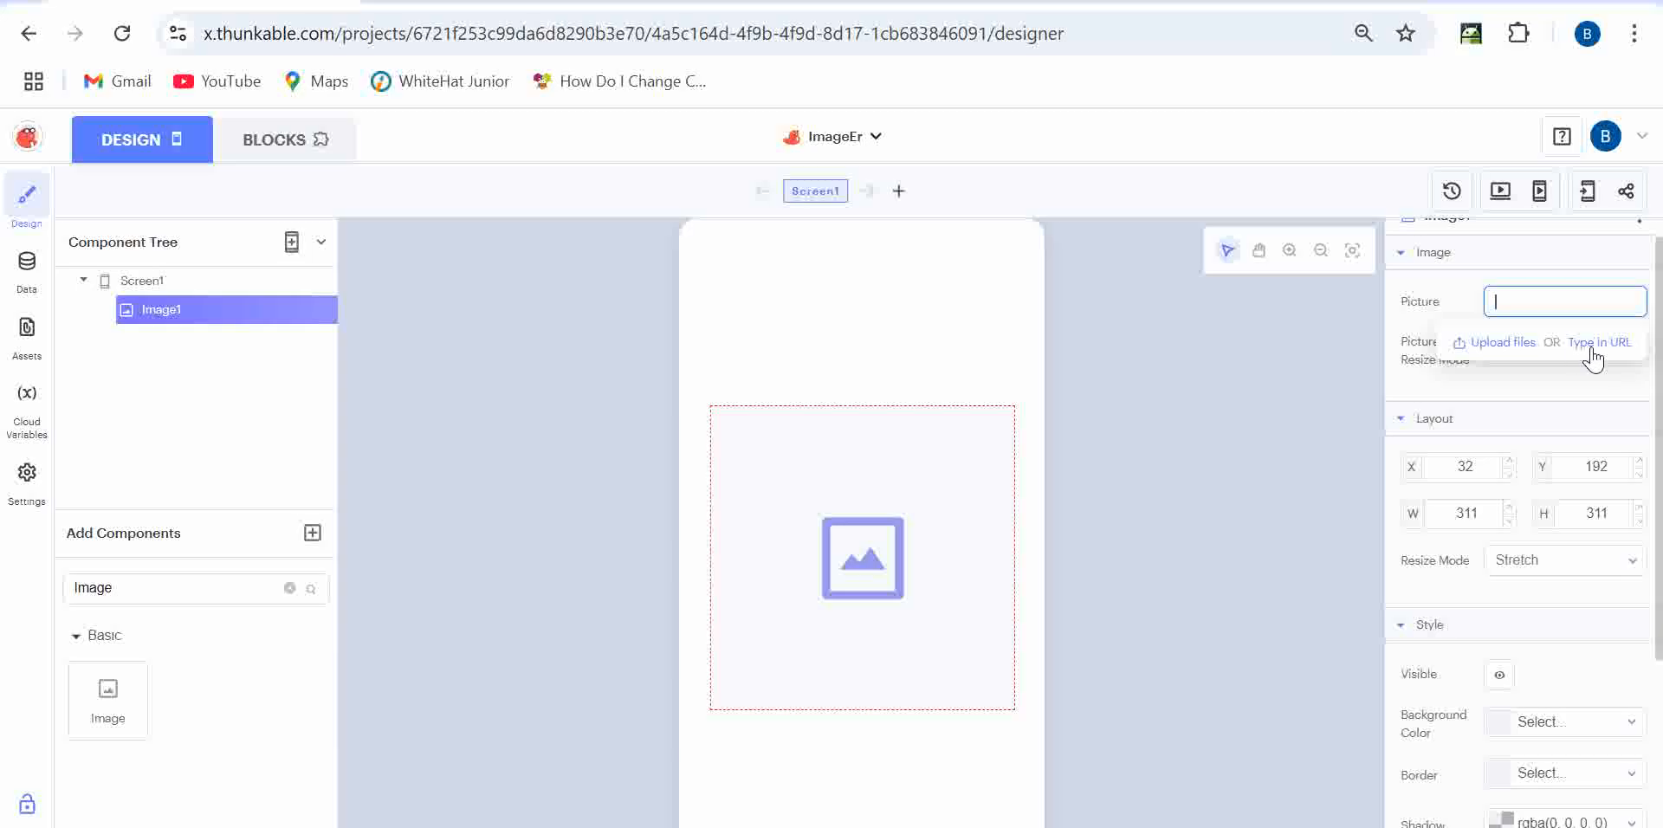
{"action": "left_click", "coordinate": [1580, 345]}
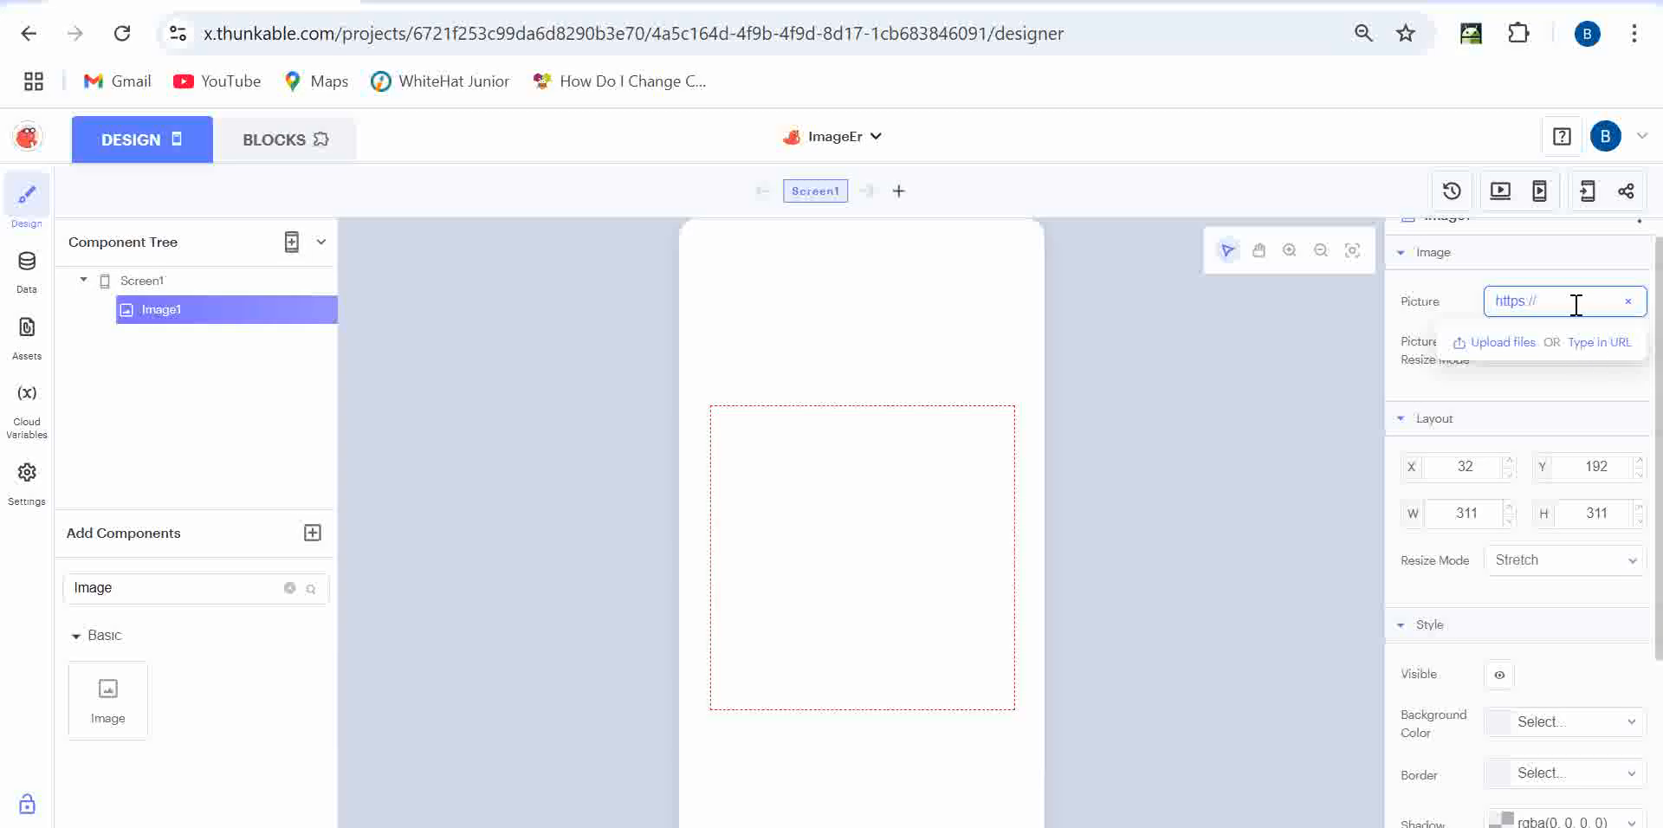
{"action": "left_click_drag", "start_coordinate": [1571, 302], "coordinate": [1443, 299]}
{"action": "key", "text": "ctrl+v"}
{"action": "left_click_drag", "start_coordinate": [1409, 390], "coordinate": [1632, 347]}
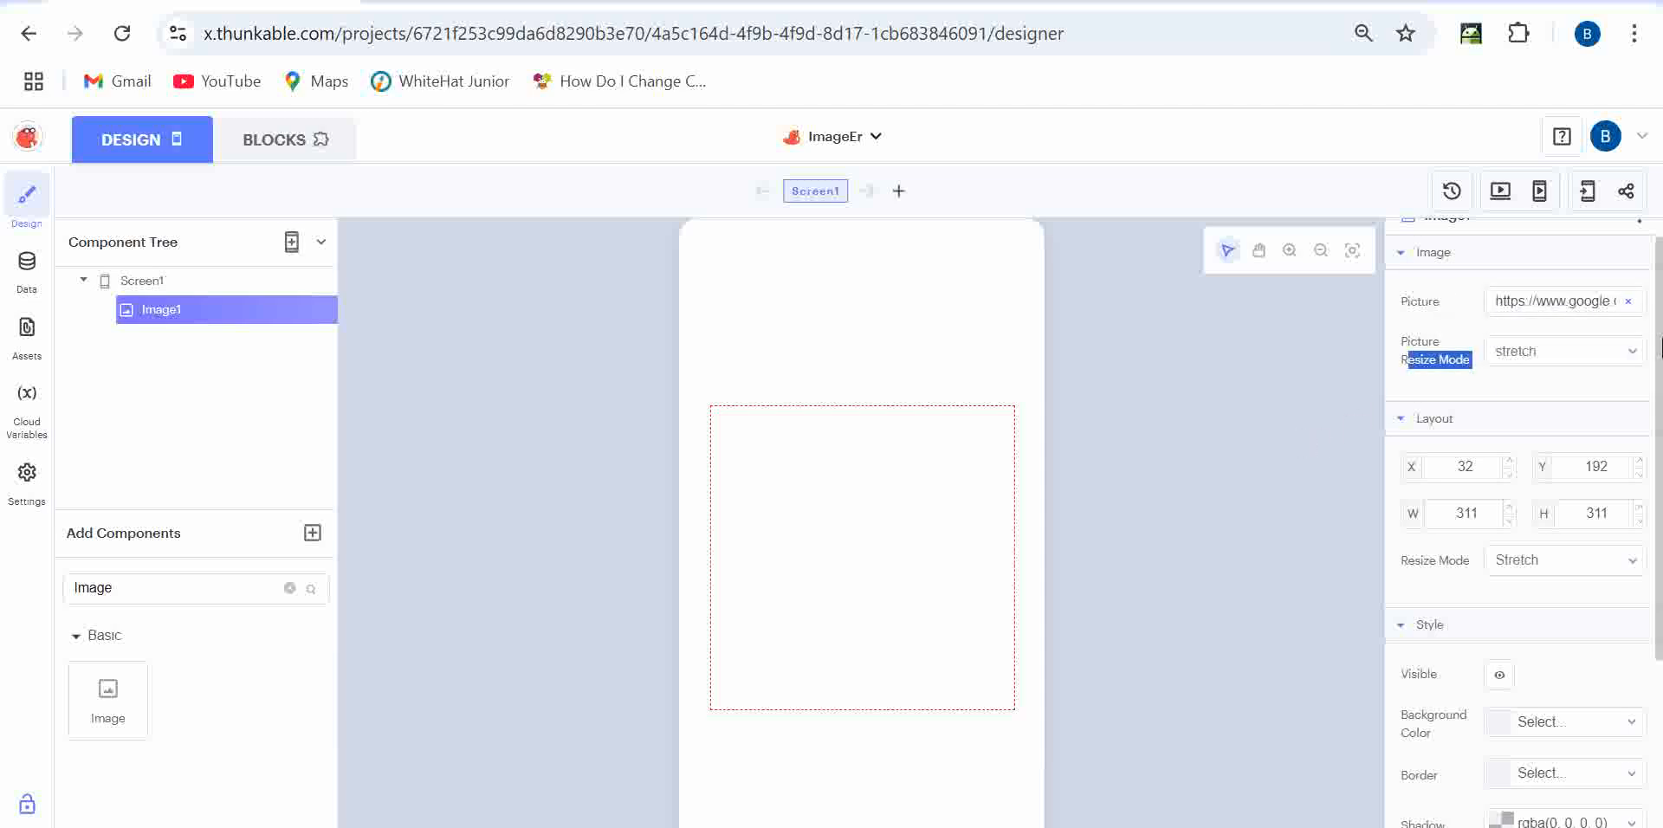
{"action": "left_click_drag", "start_coordinate": [789, 579], "coordinate": [932, 544]}
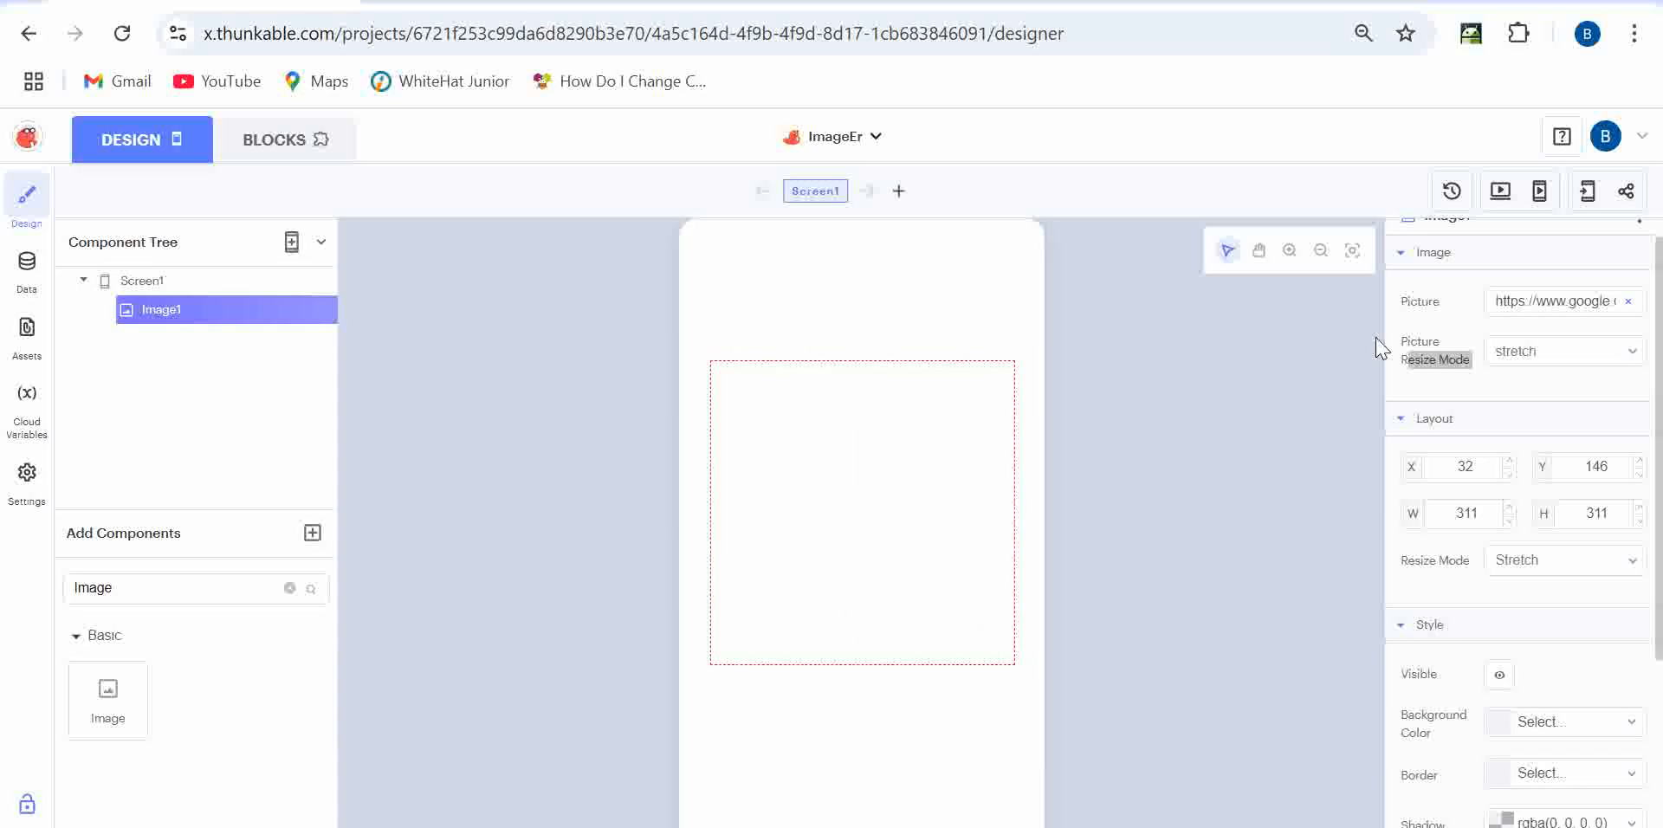
- Upload the DALL·E 2024-10-27 thumbnail from Downloads as Image1's picture
{"action": "left_click", "coordinate": [1629, 302]}
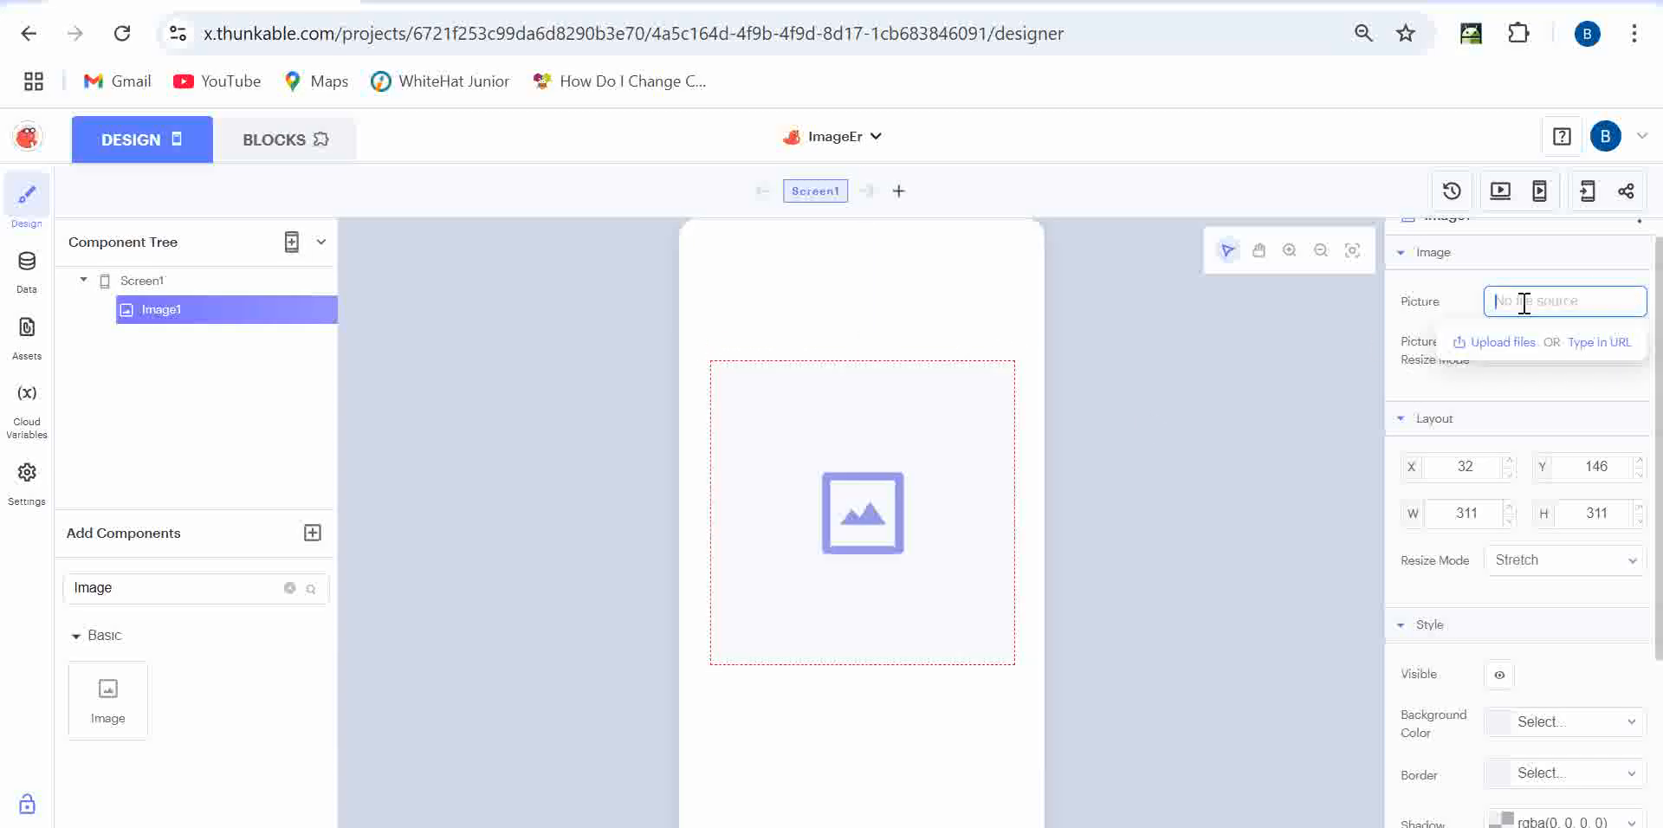
{"action": "left_click", "coordinate": [1508, 345]}
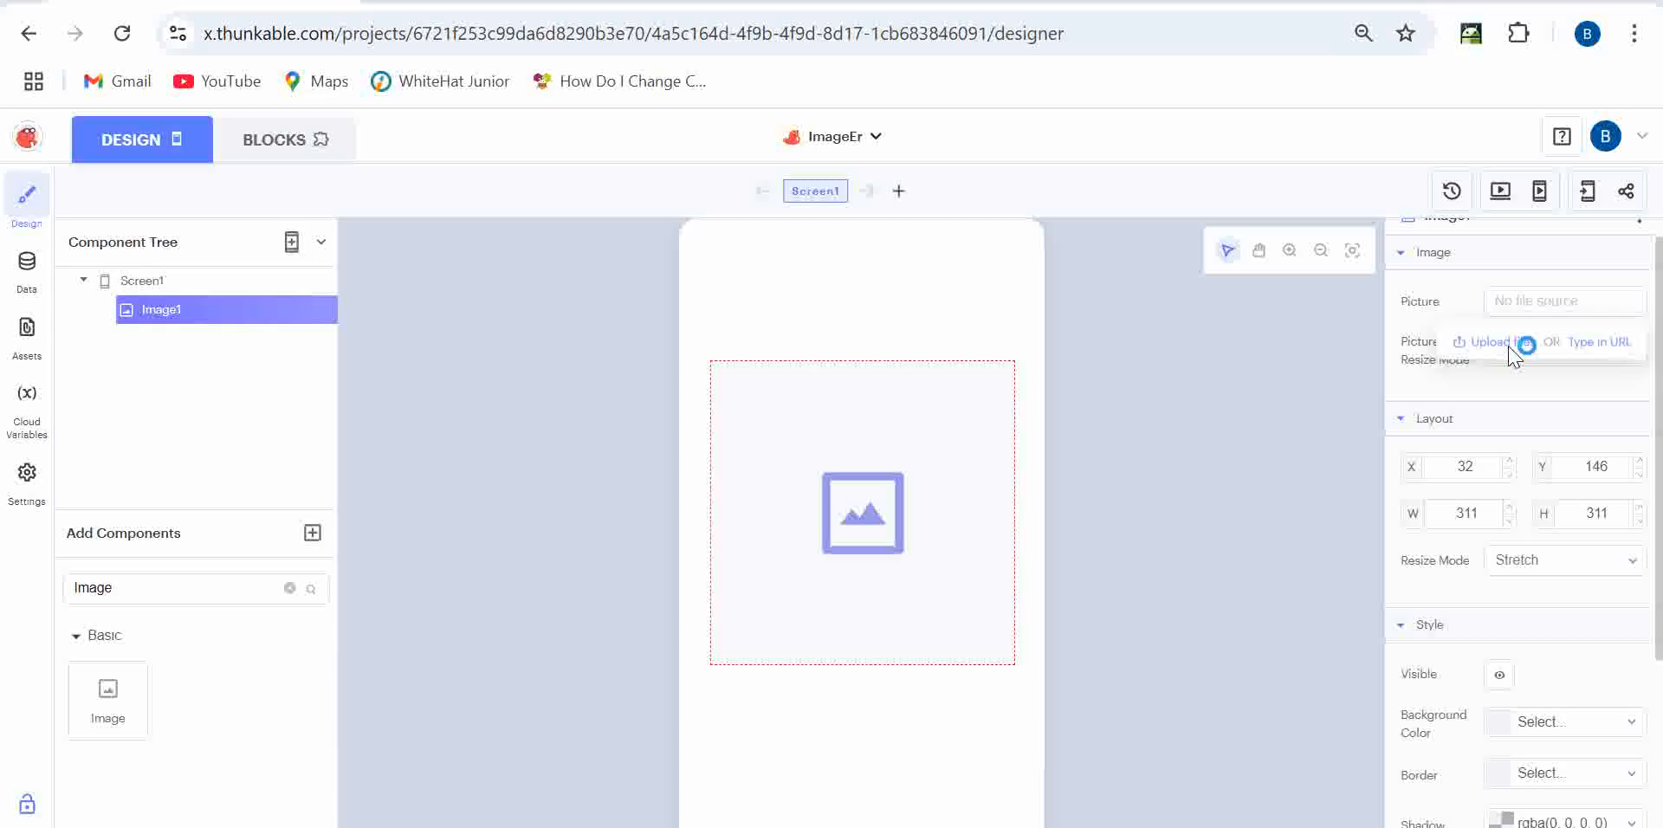
{"action": "scroll", "coordinate": [1100, 521], "scroll_direction": "down", "scroll_amount": 10}
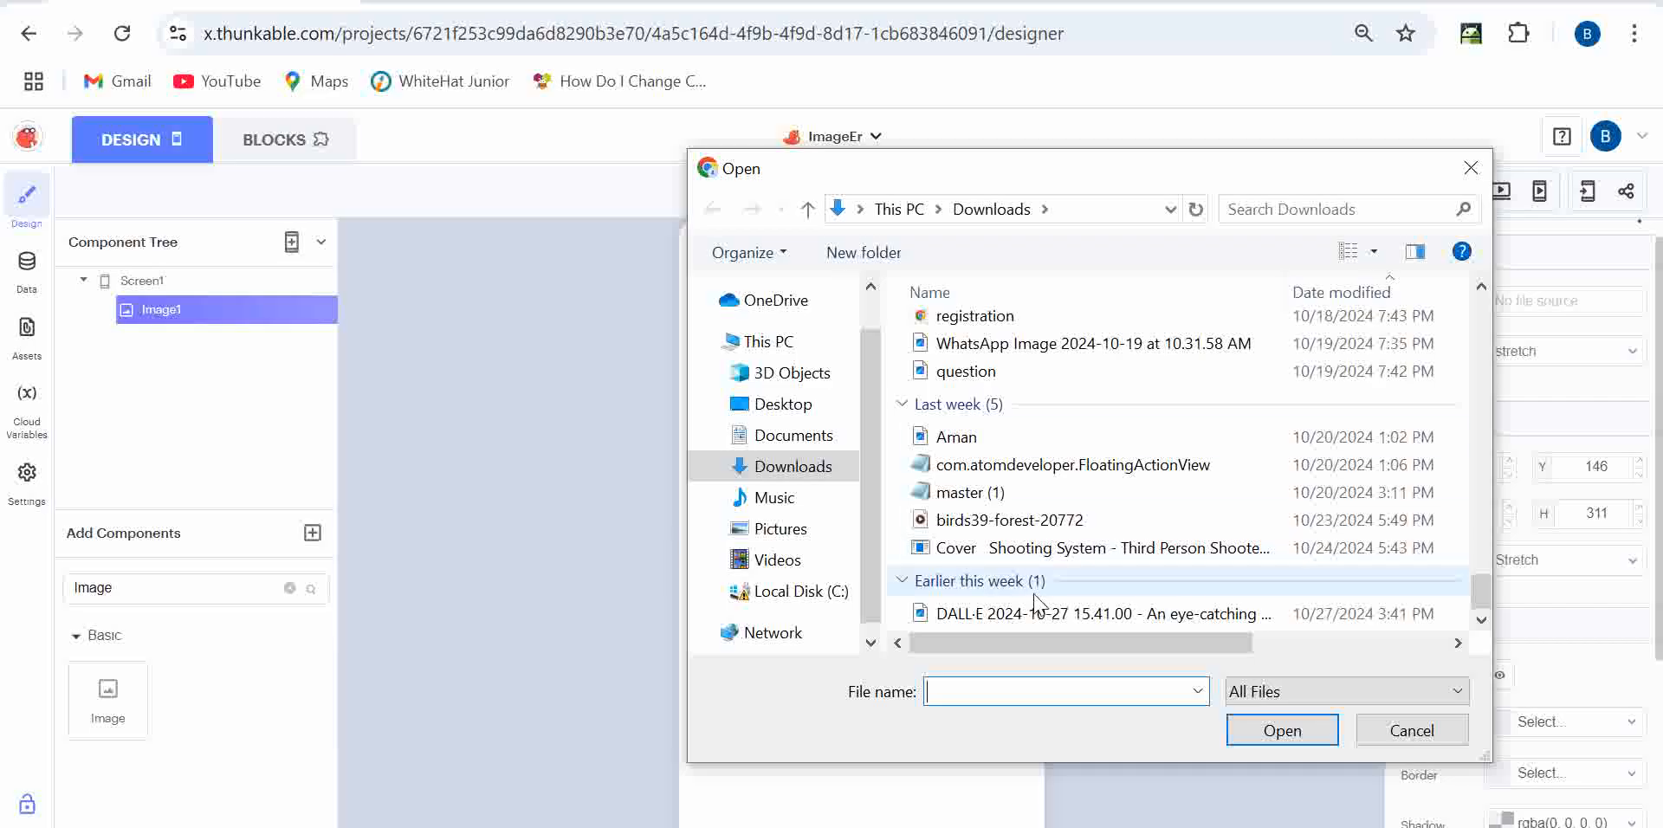
{"action": "scroll", "coordinate": [1042, 622], "scroll_direction": "up", "scroll_amount": 3}
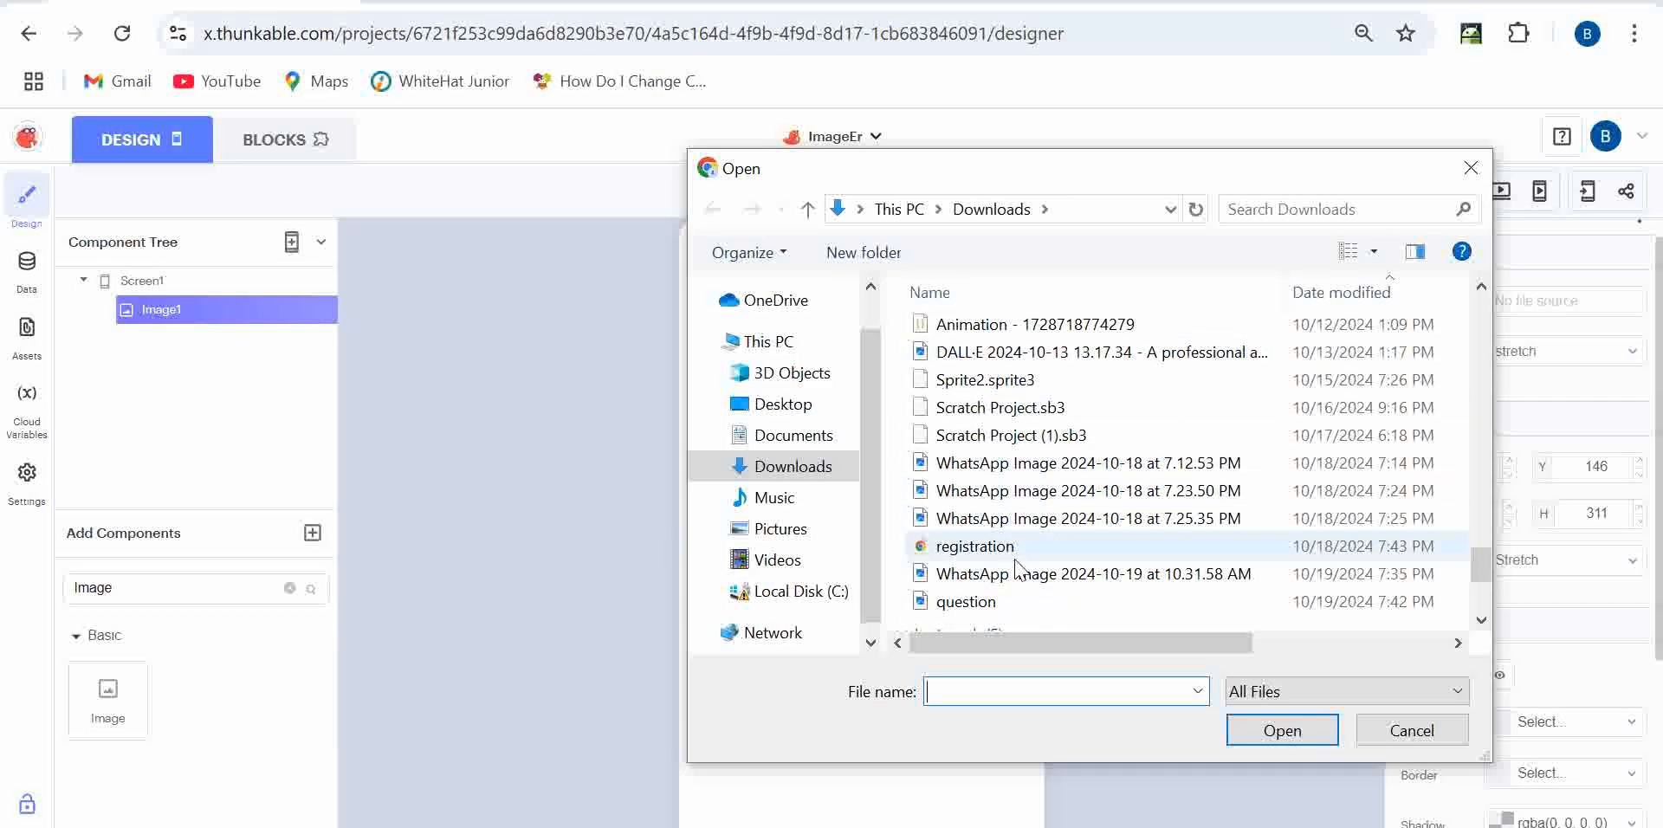
{"action": "scroll", "coordinate": [1009, 598], "scroll_direction": "down", "scroll_amount": 3}
{"action": "left_click", "coordinate": [1007, 610]}
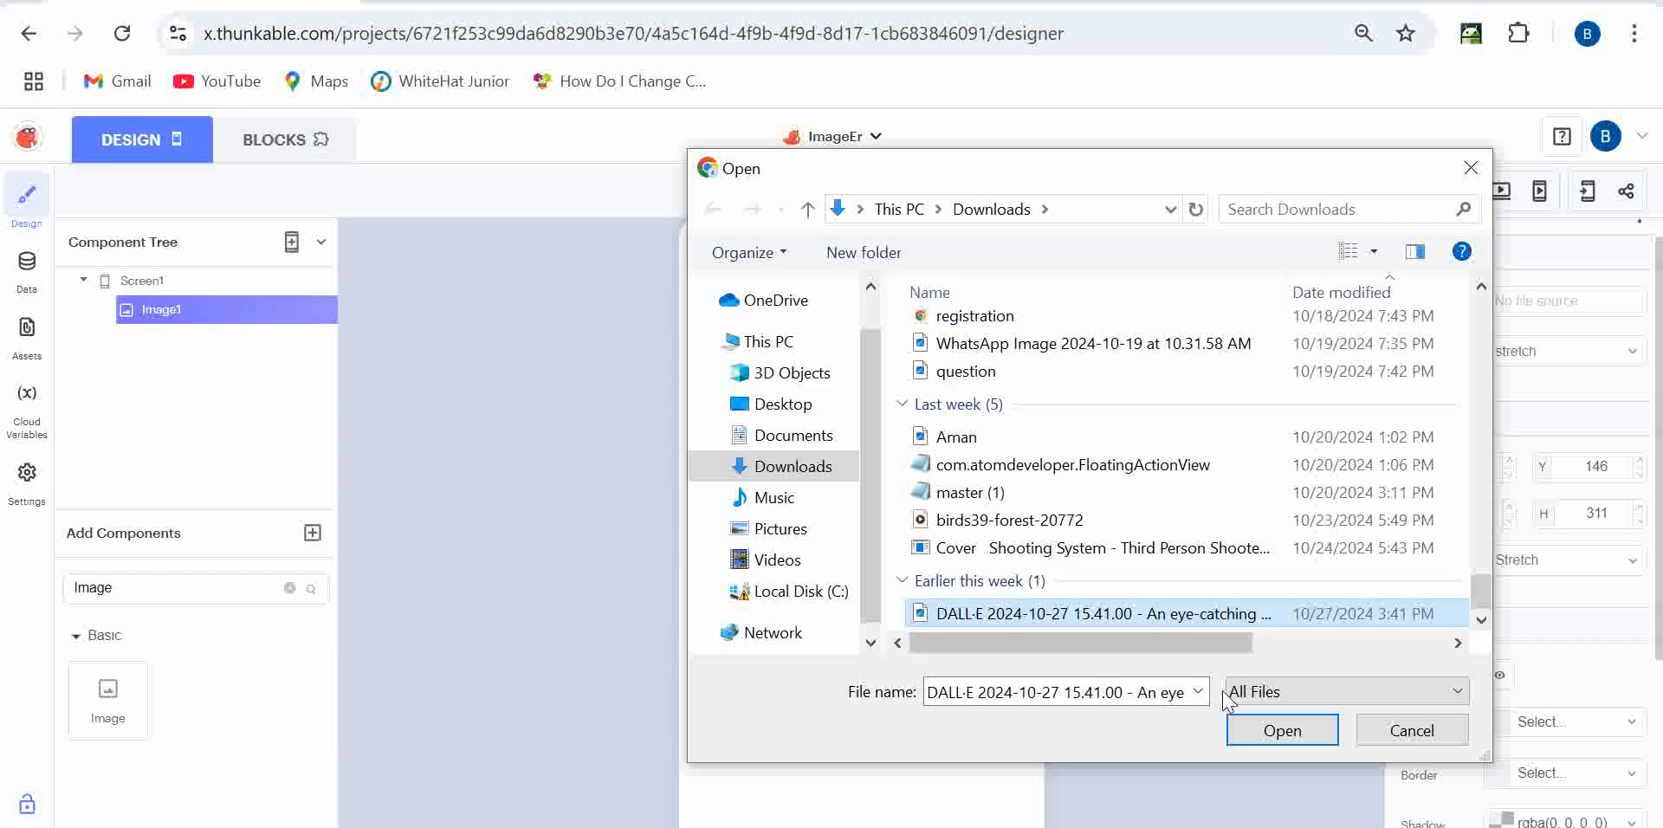
{"action": "left_click", "coordinate": [1282, 730]}
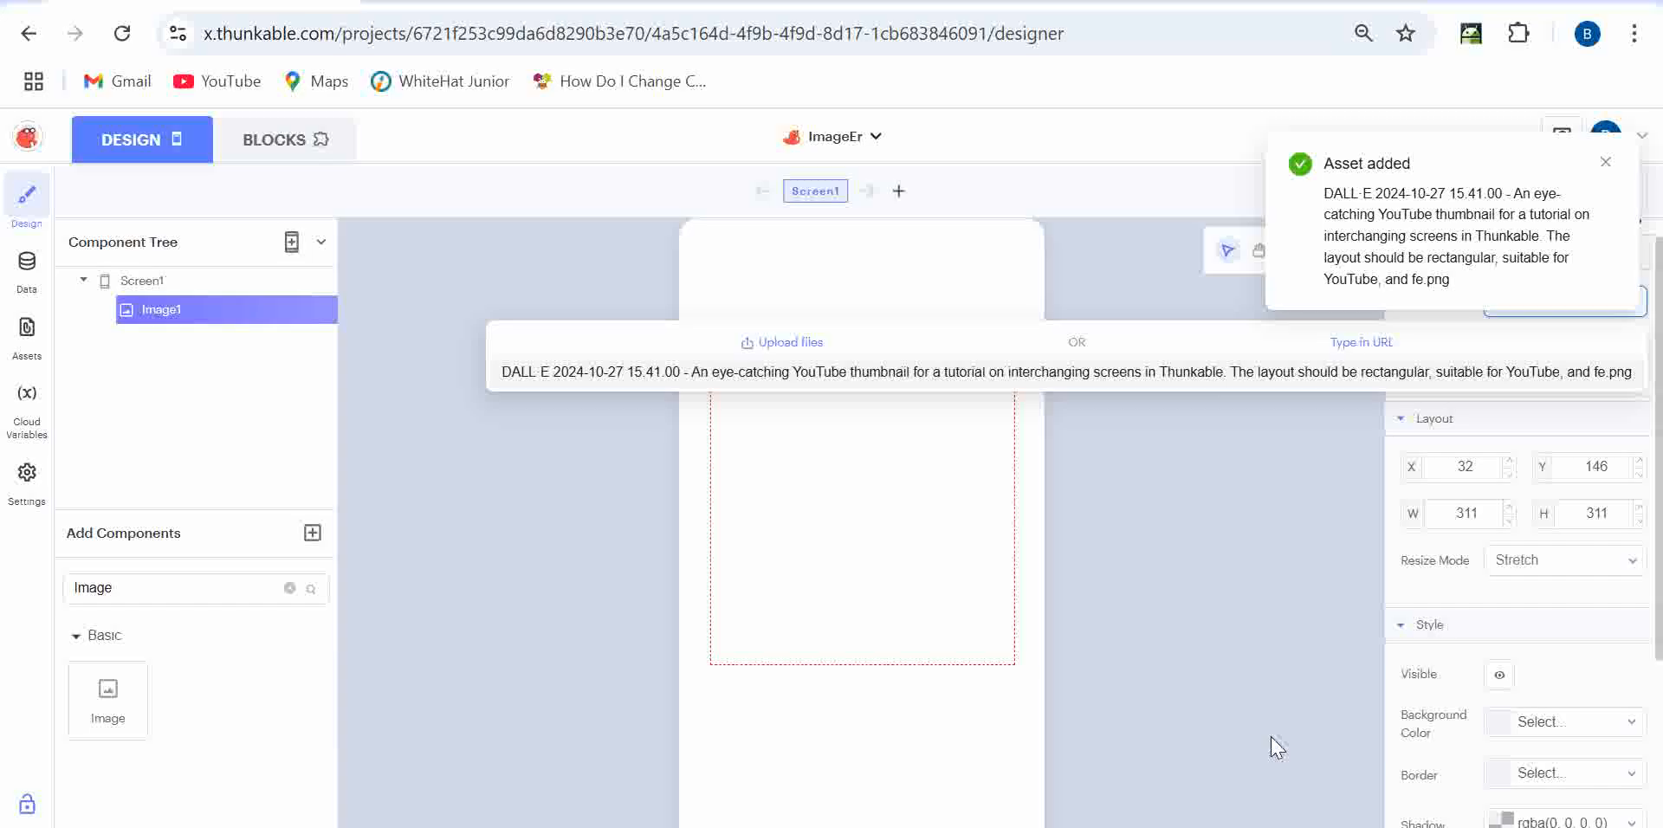
{"action": "left_click", "coordinate": [834, 516]}
- Move Image1 near the top of Screen1 and raise its X position to 28
{"action": "left_click_drag", "start_coordinate": [834, 516], "coordinate": [830, 327]}
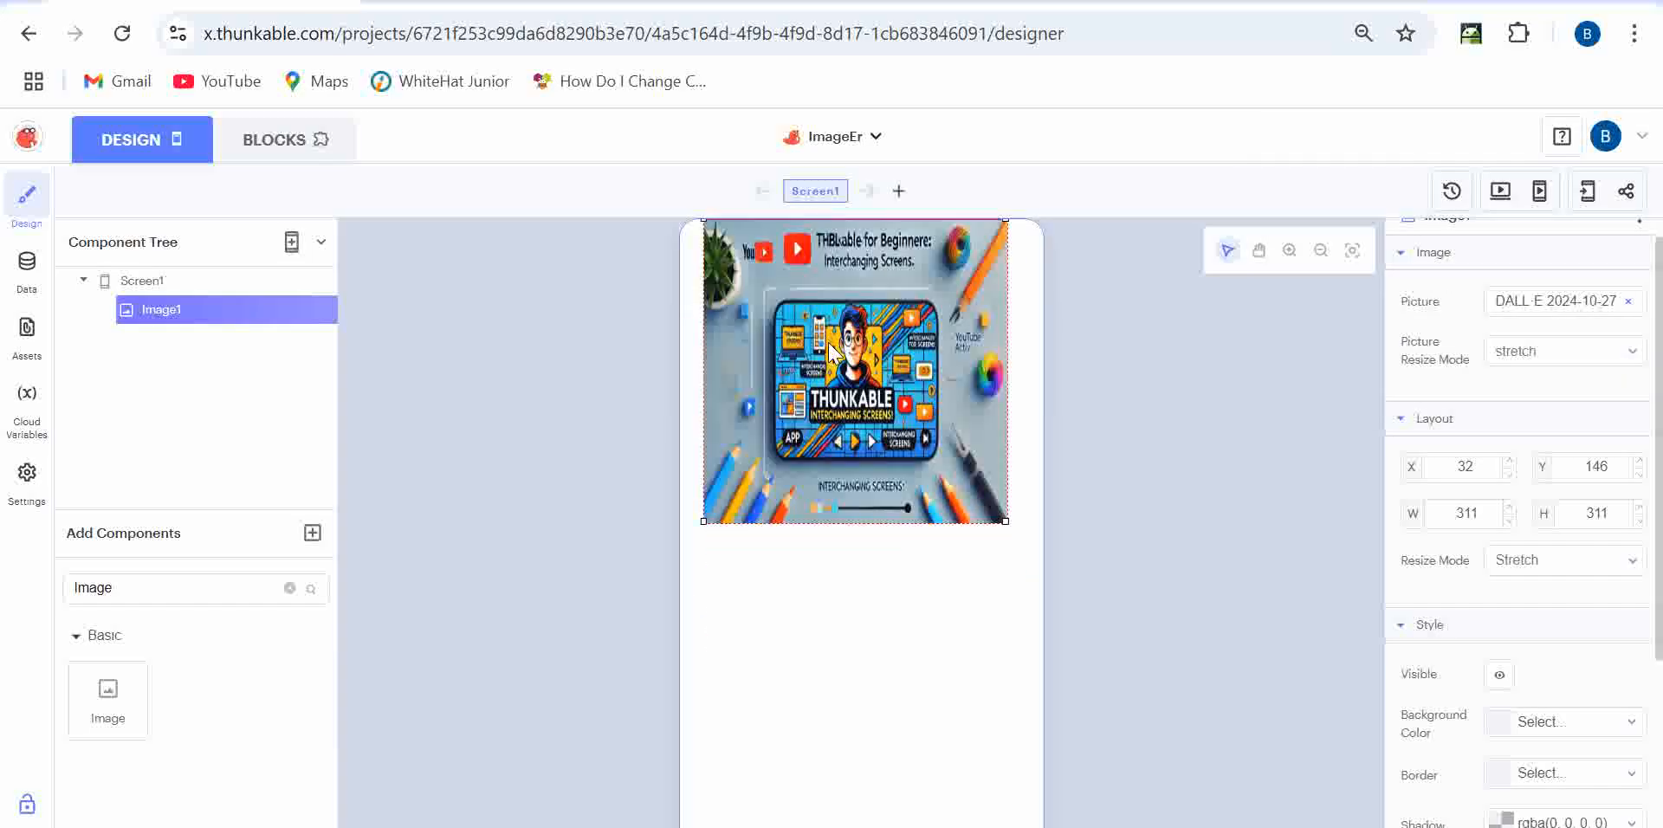
{"action": "left_click_drag", "start_coordinate": [829, 378], "coordinate": [831, 443]}
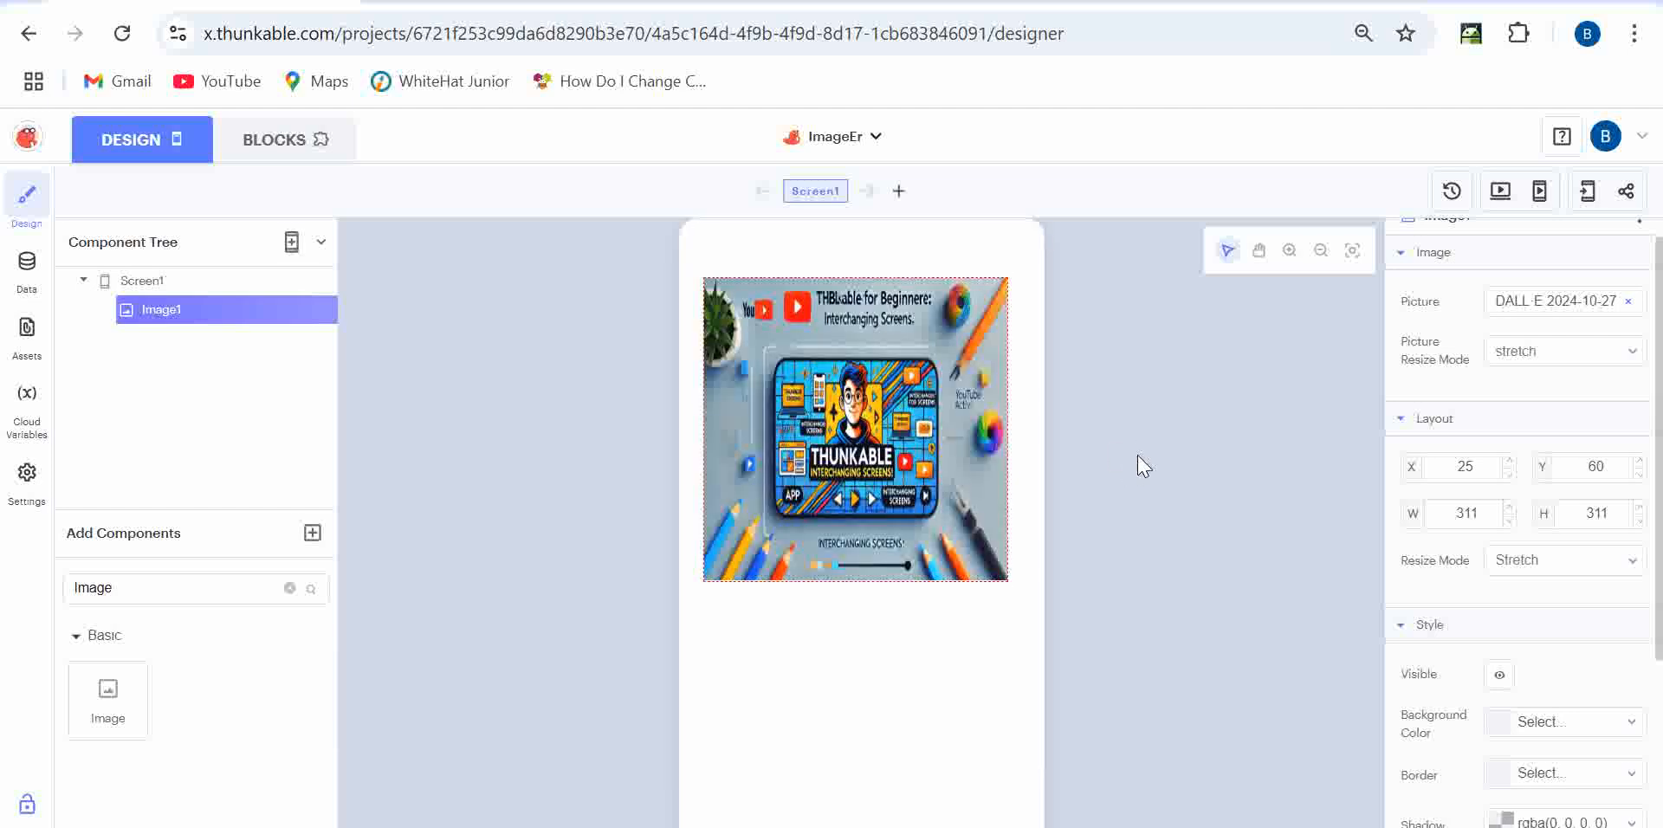
{"action": "scroll", "coordinate": [1477, 356], "scroll_direction": "up", "scroll_amount": 1}
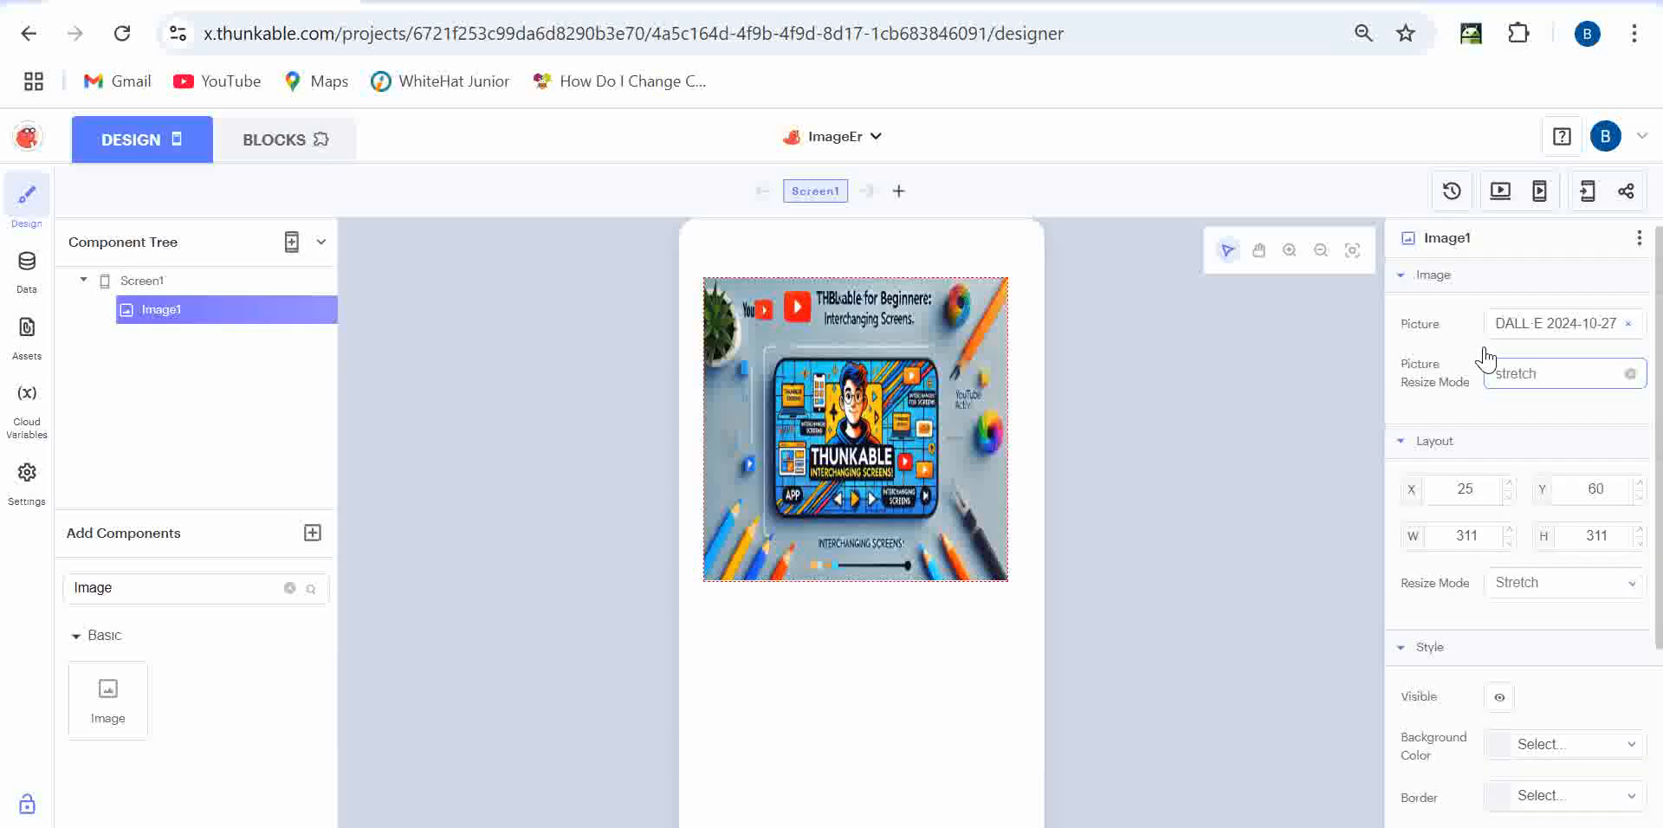
{"action": "double_click", "coordinate": [1413, 492]}
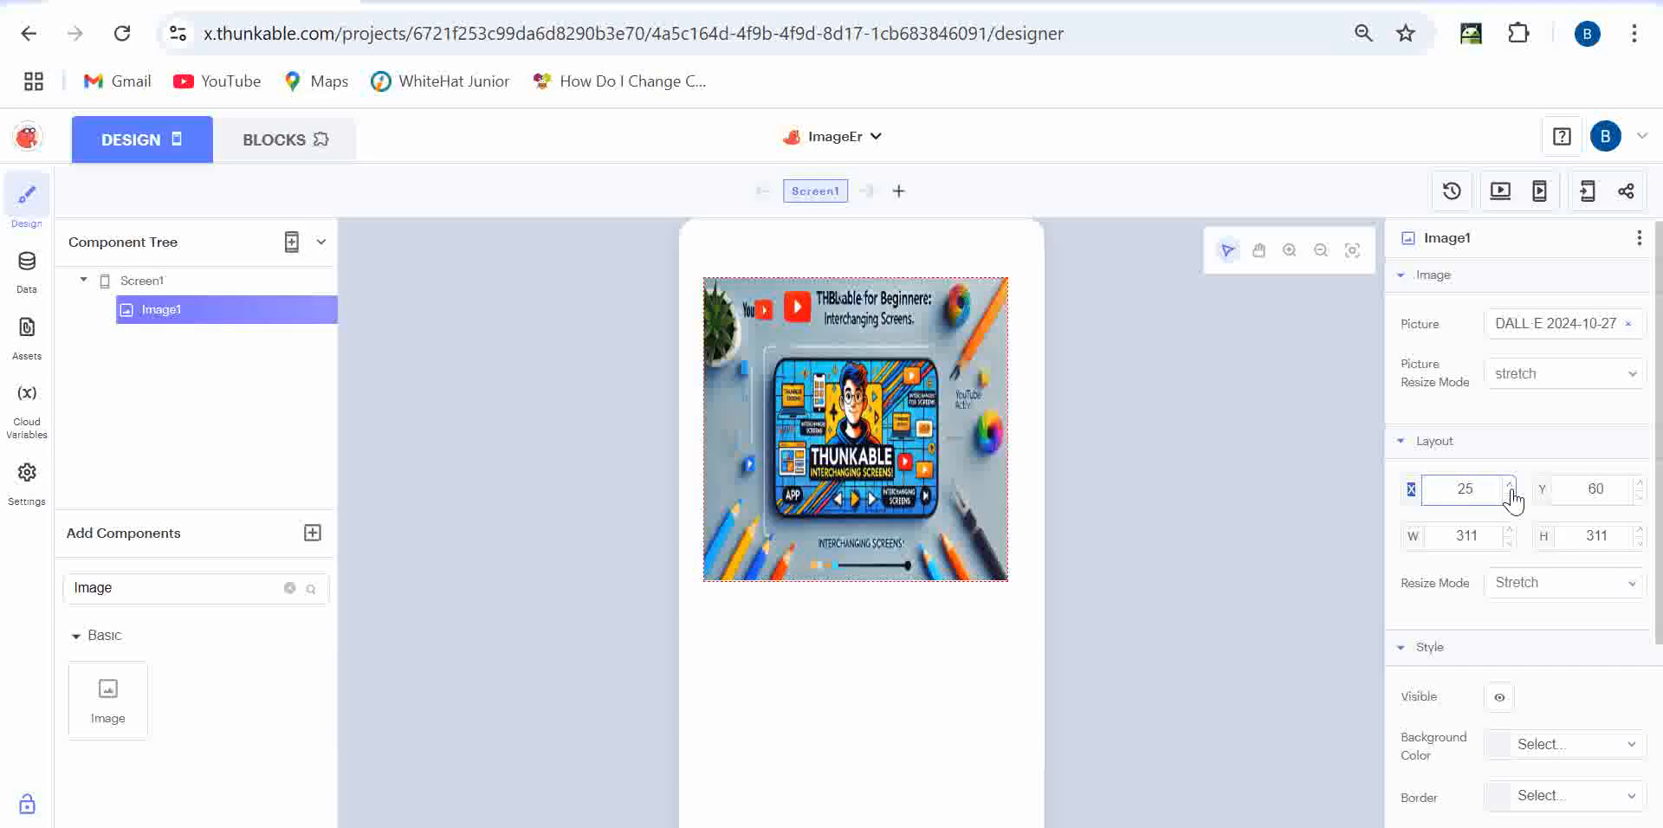
{"action": "left_click", "coordinate": [1512, 484]}
{"action": "double_click", "coordinate": [1511, 484]}
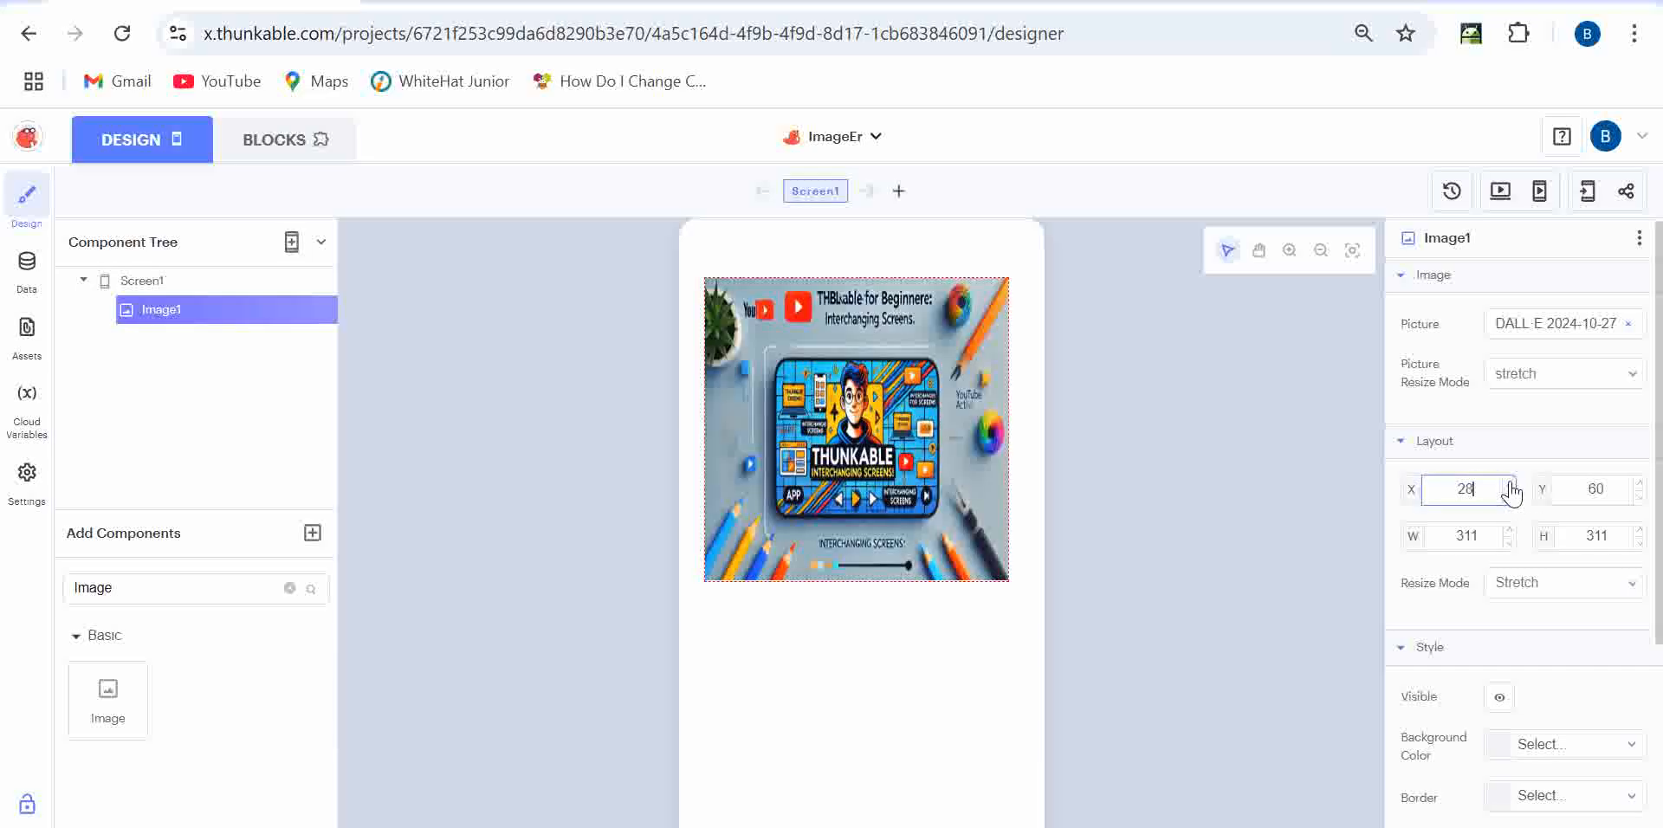
{"action": "mouse_move", "coordinate": [846, 440]}
{"action": "left_mouse_down"}
{"action": "mouse_move", "coordinate": [879, 432]}
{"action": "mouse_move", "coordinate": [840, 416]}
{"action": "left_mouse_up"}
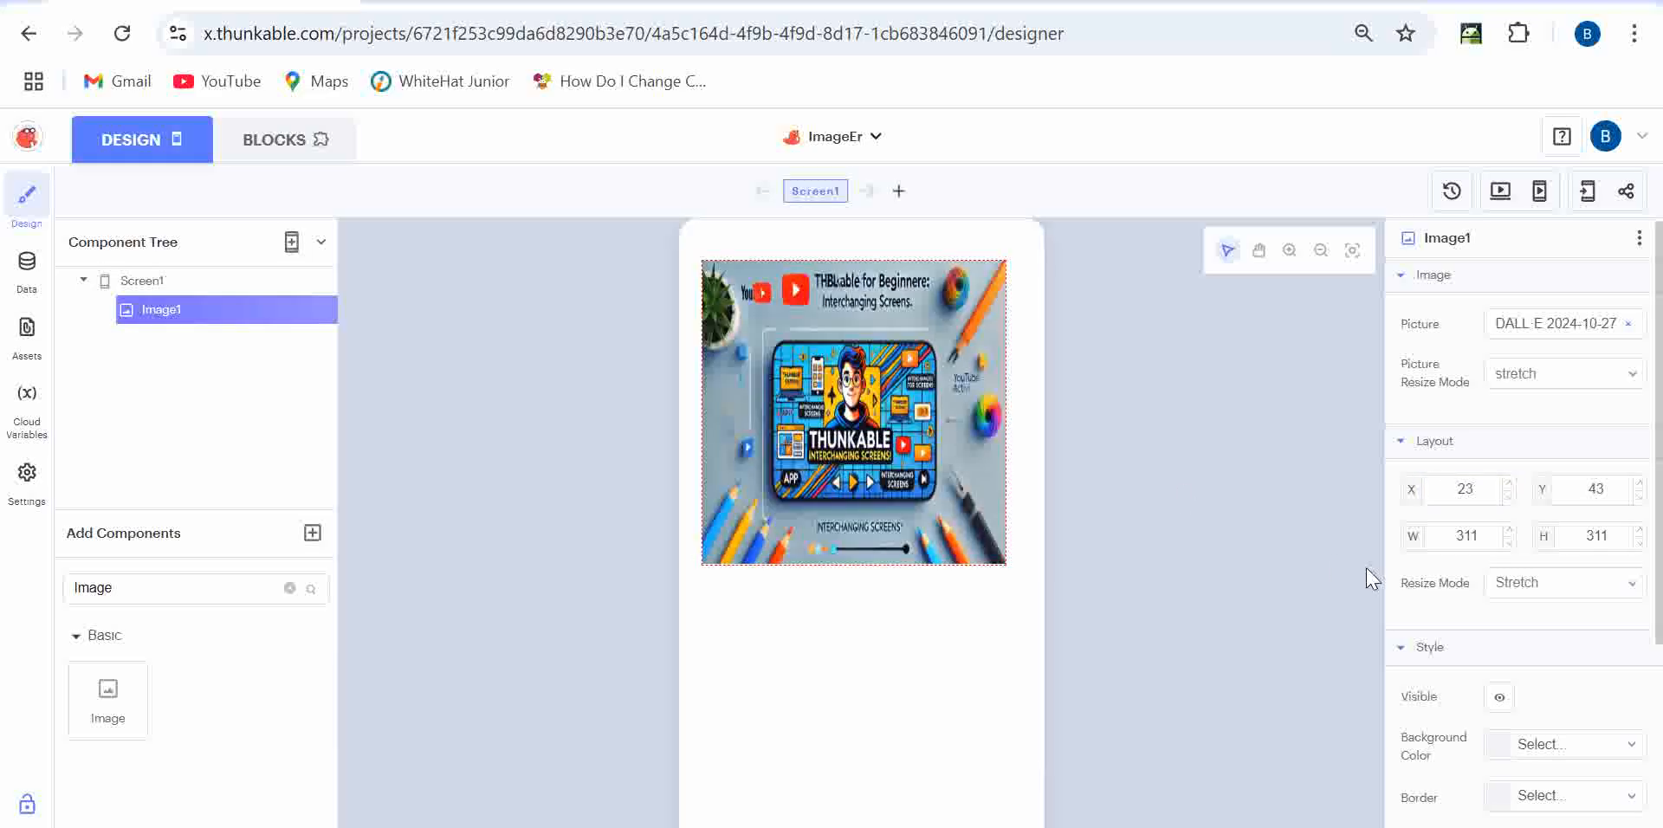
- Try widening Image1 to 500, then clear the width value
{"action": "left_click", "coordinate": [1509, 533]}
{"action": "left_click", "coordinate": [1508, 532]}
{"action": "left_click", "coordinate": [1508, 531]}
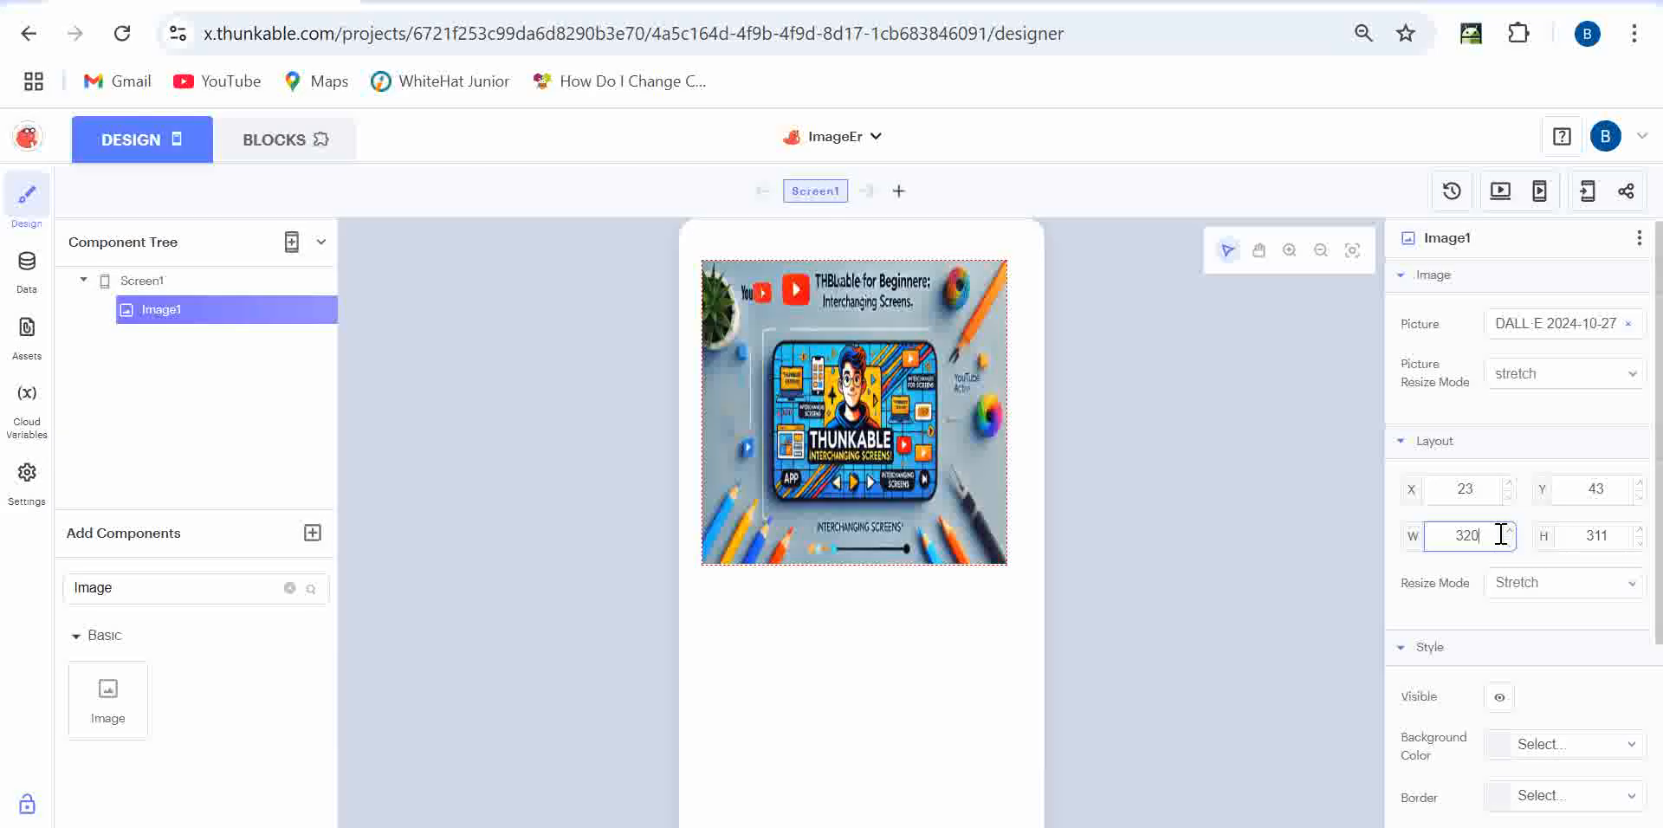
{"action": "left_click_drag", "start_coordinate": [1479, 535], "coordinate": [1431, 535]}
{"action": "type", "text": "500"}
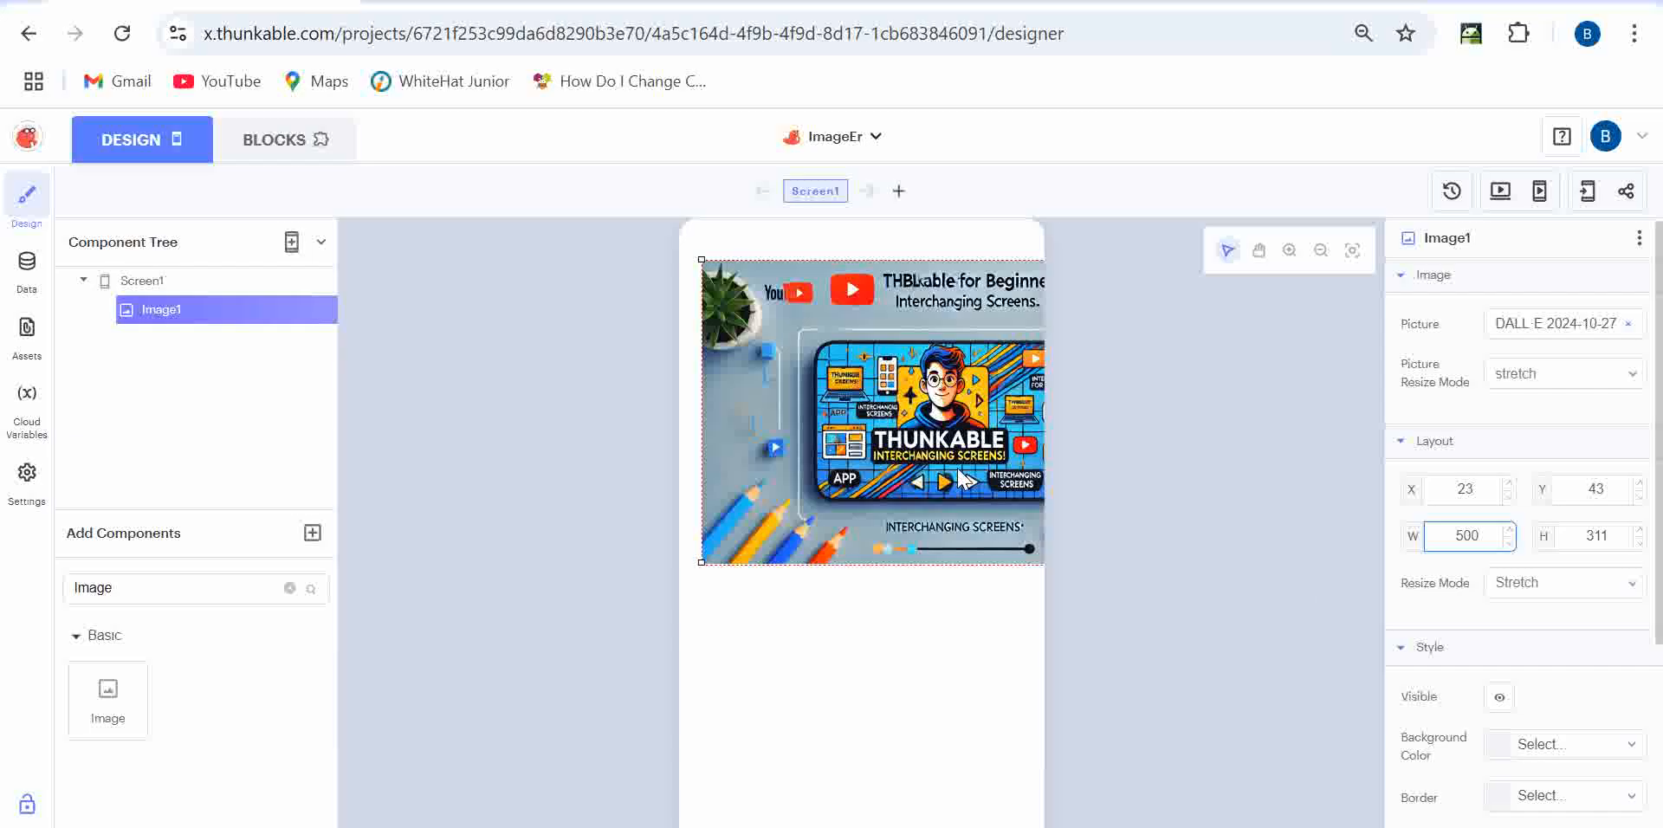
{"action": "left_click", "coordinate": [877, 468]}
{"action": "left_click_drag", "start_coordinate": [1014, 490], "coordinate": [820, 519]}
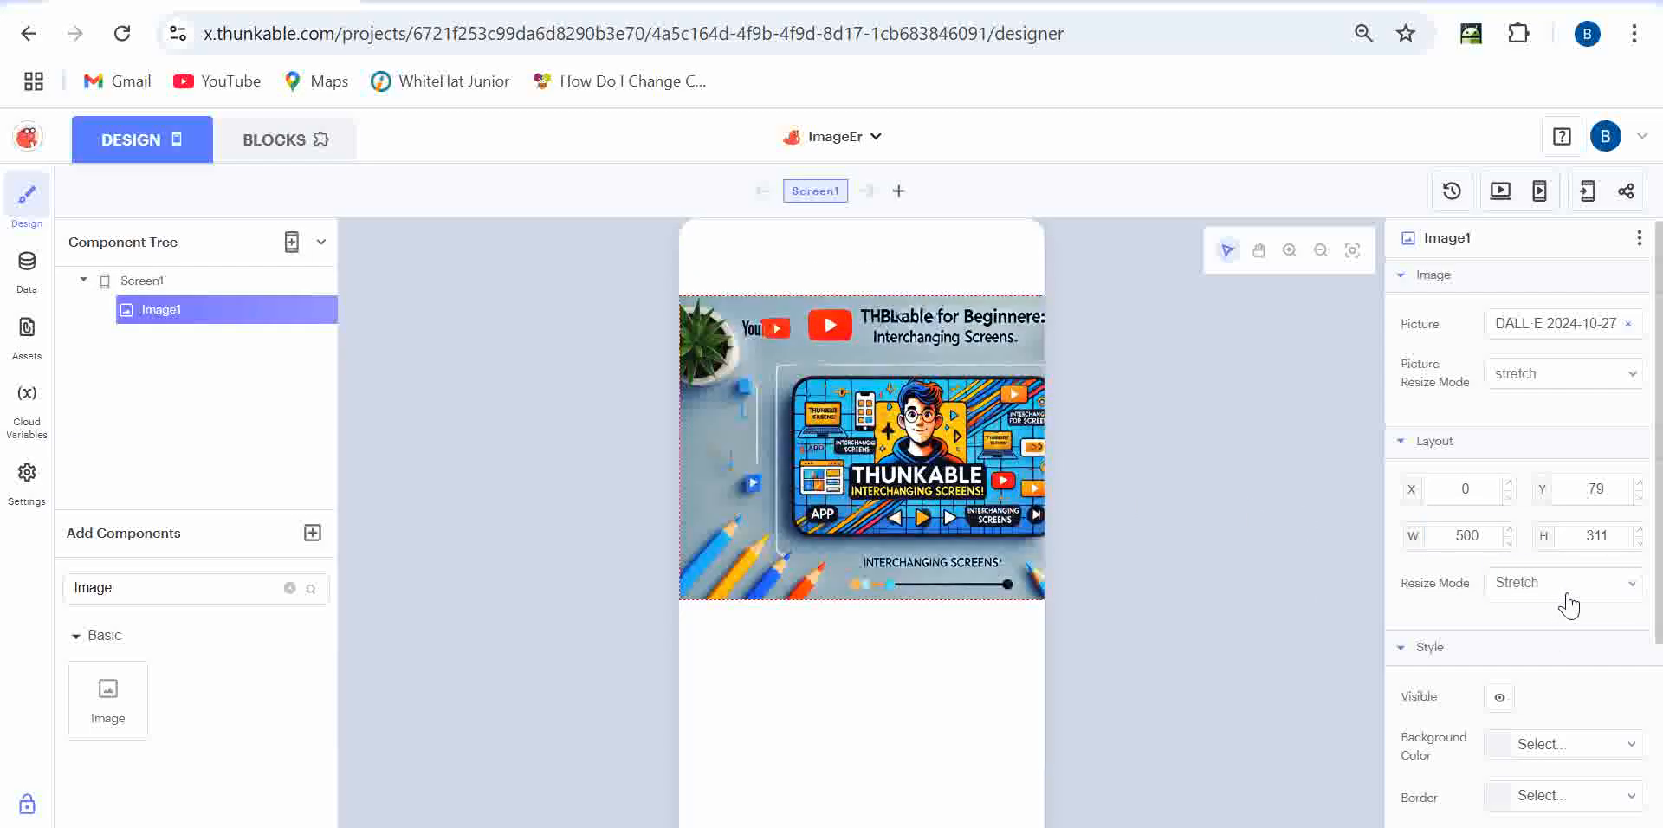
{"action": "left_click", "coordinate": [1615, 537]}
{"action": "left_click", "coordinate": [1440, 535]}
{"action": "double_click", "coordinate": [1441, 535]}
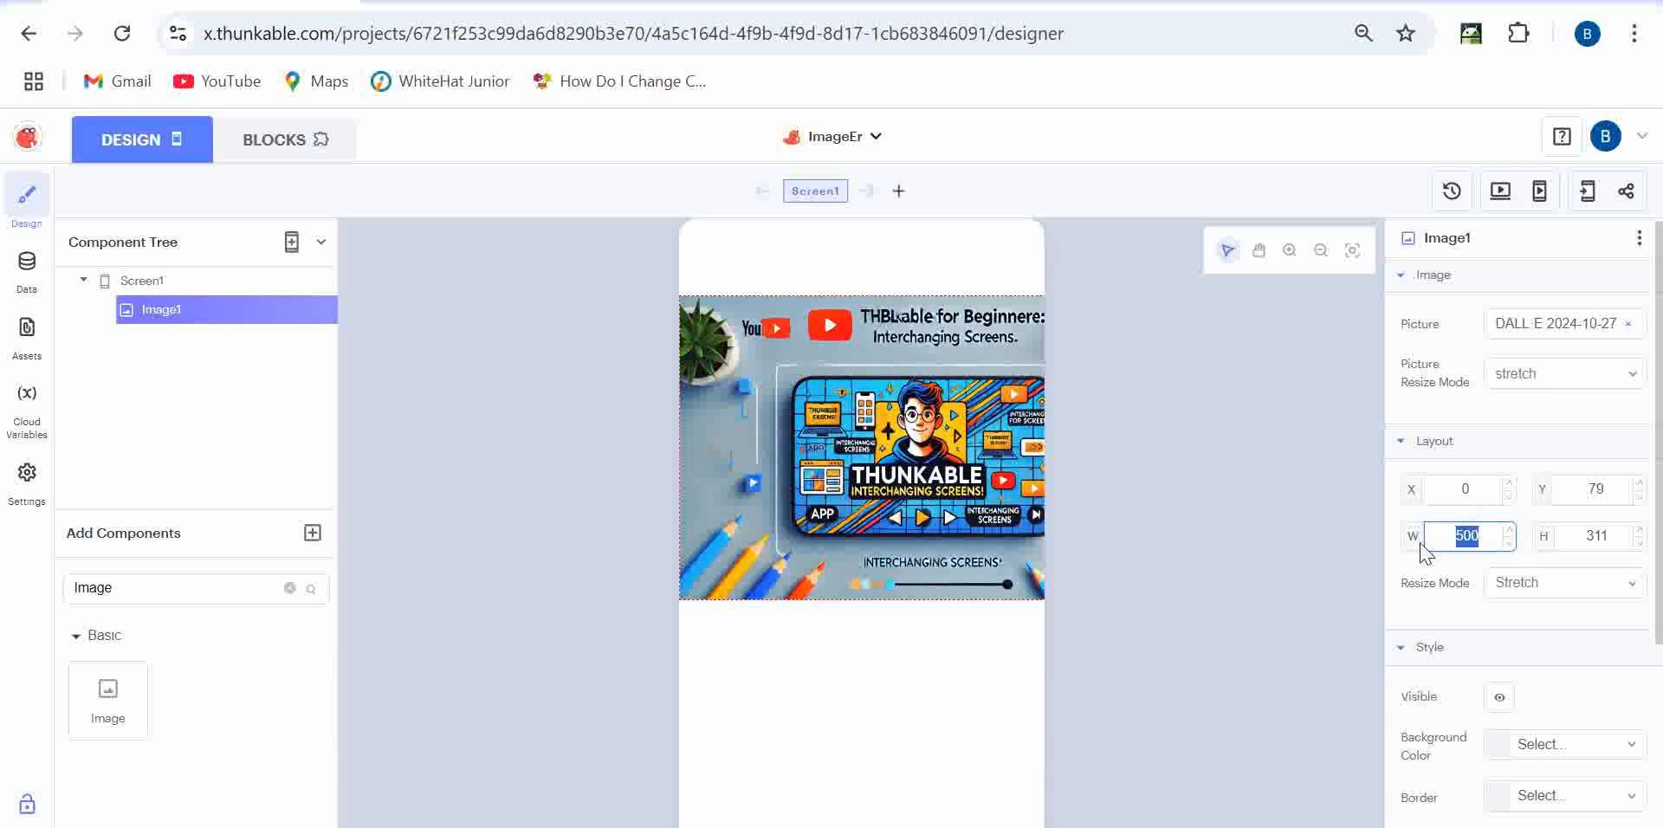
{"action": "key", "text": "BackSpace"}
- Set Image1 to 300 wide by 250 high, positioned at X 19, Y 67
{"action": "left_click_drag", "start_coordinate": [1608, 536], "coordinate": [1555, 538]}
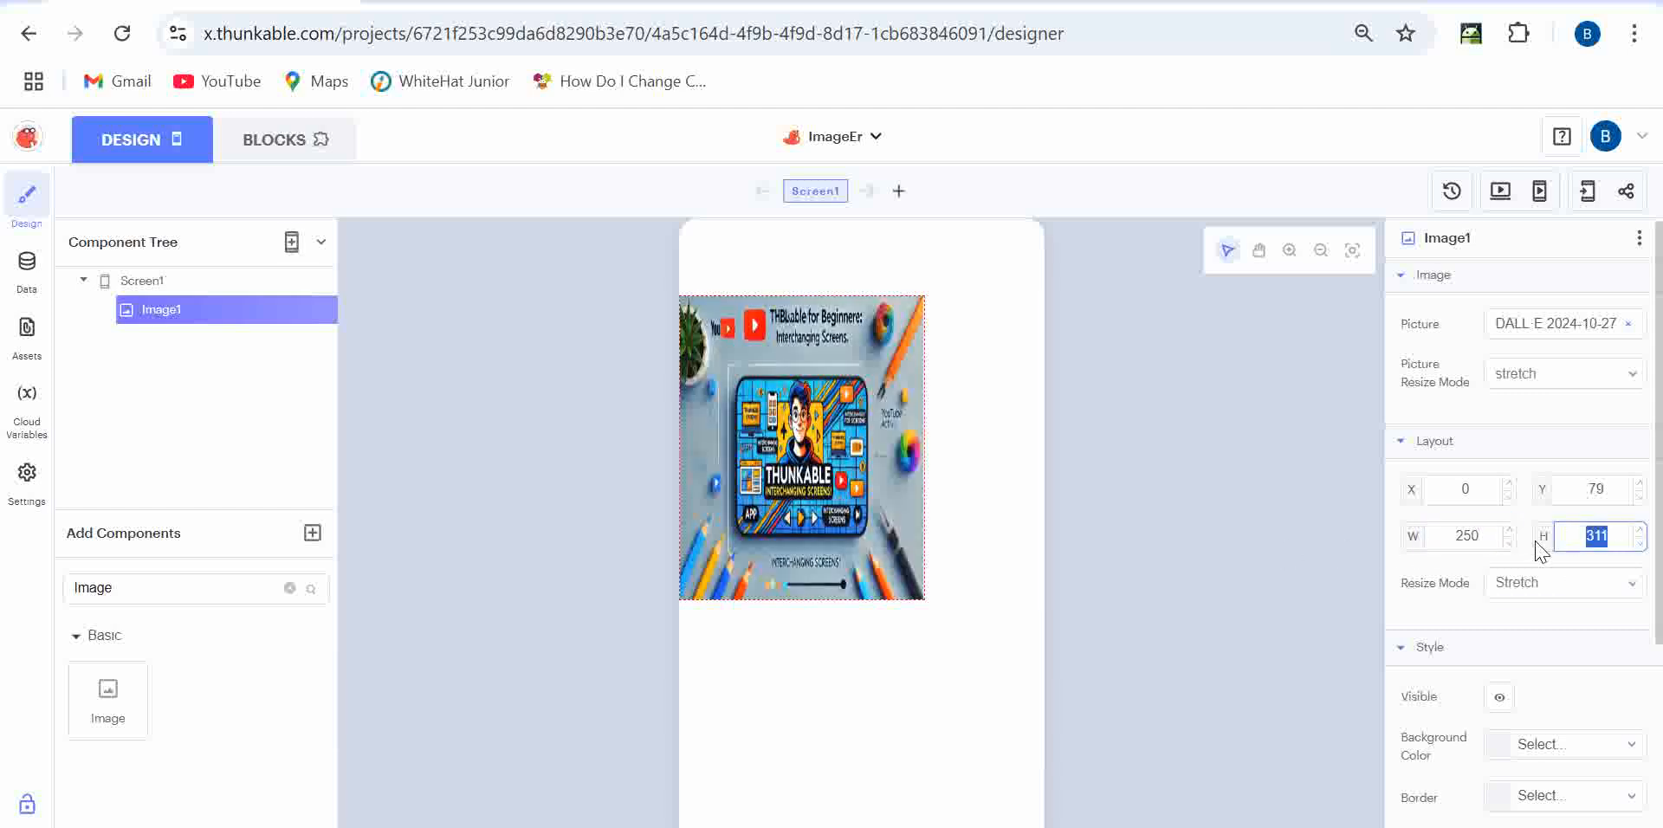
{"action": "type", "text": "250"}
{"action": "left_click_drag", "start_coordinate": [891, 502], "coordinate": [910, 506]}
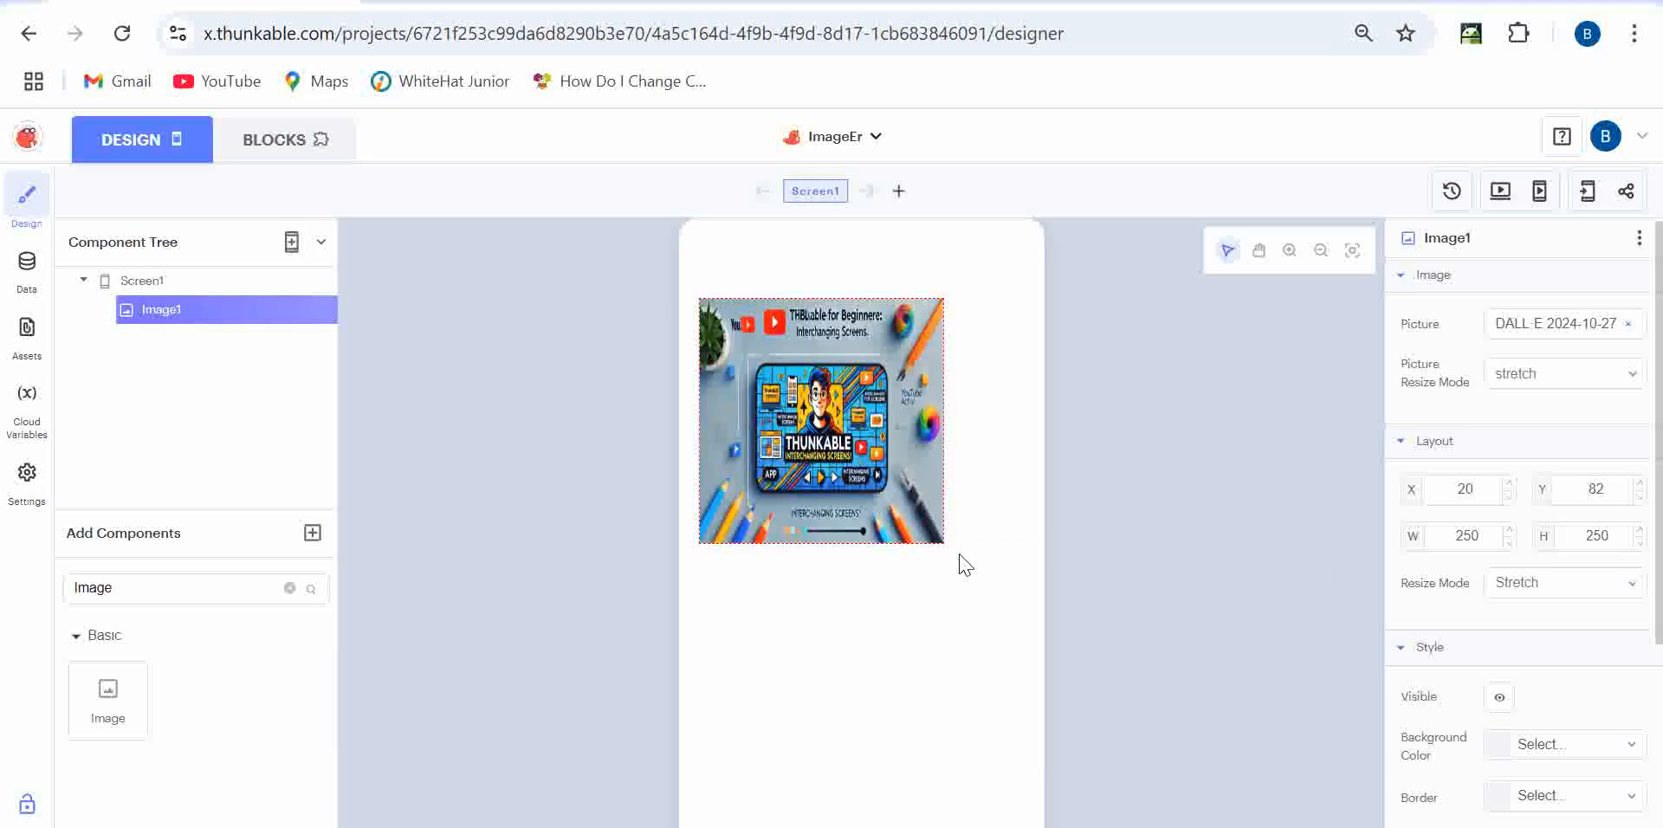
{"action": "double_click", "coordinate": [1615, 537]}
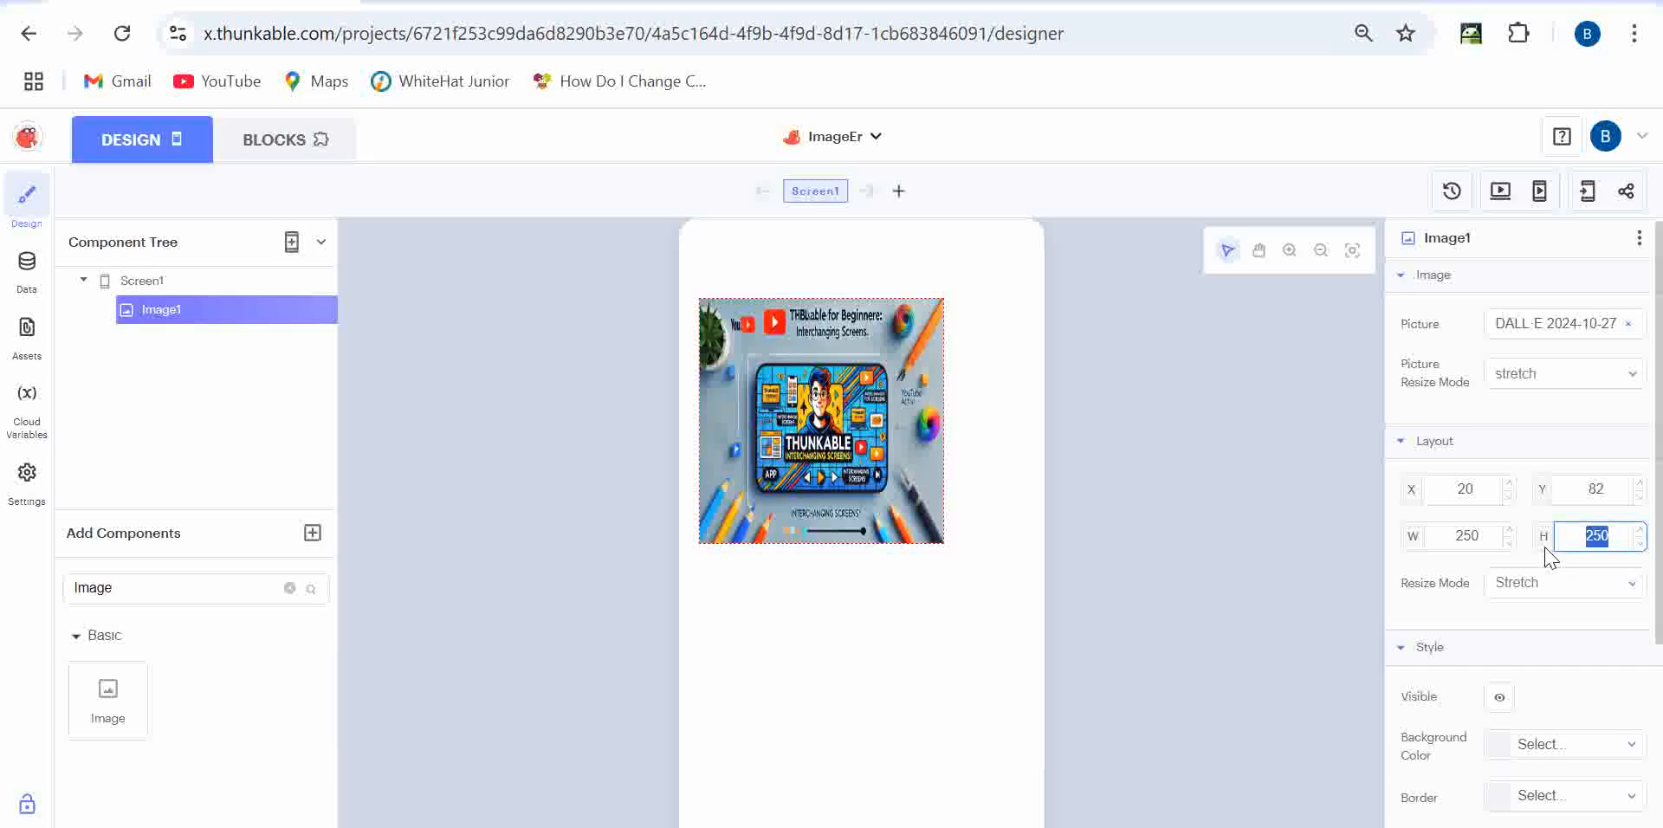
{"action": "type", "text": "300"}
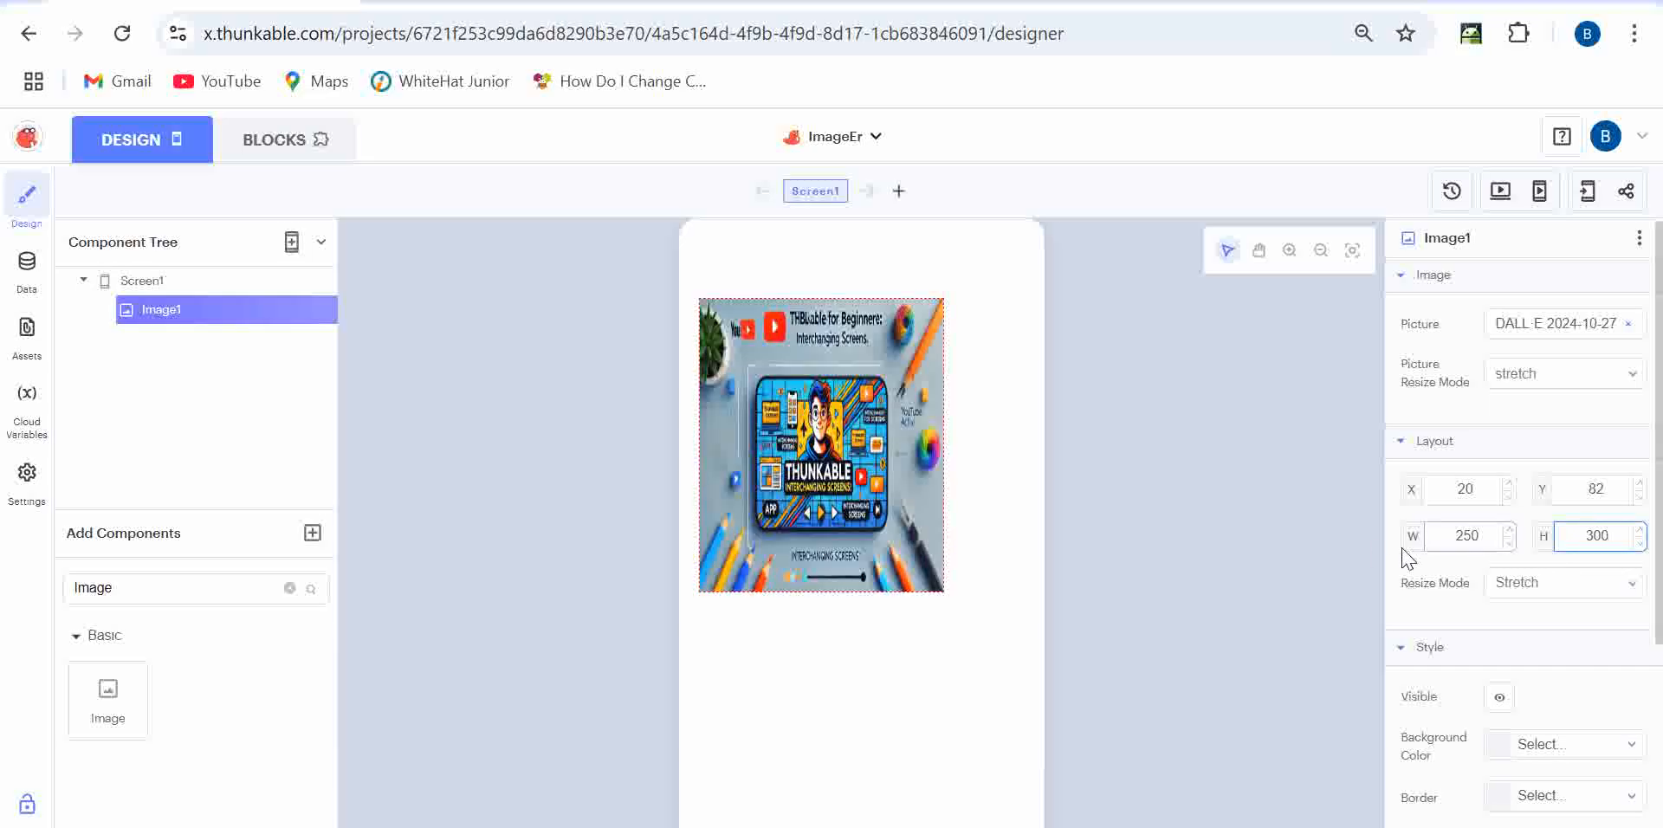
{"action": "double_click", "coordinate": [1583, 541]}
{"action": "type", "text": "250"}
{"action": "double_click", "coordinate": [1441, 535]}
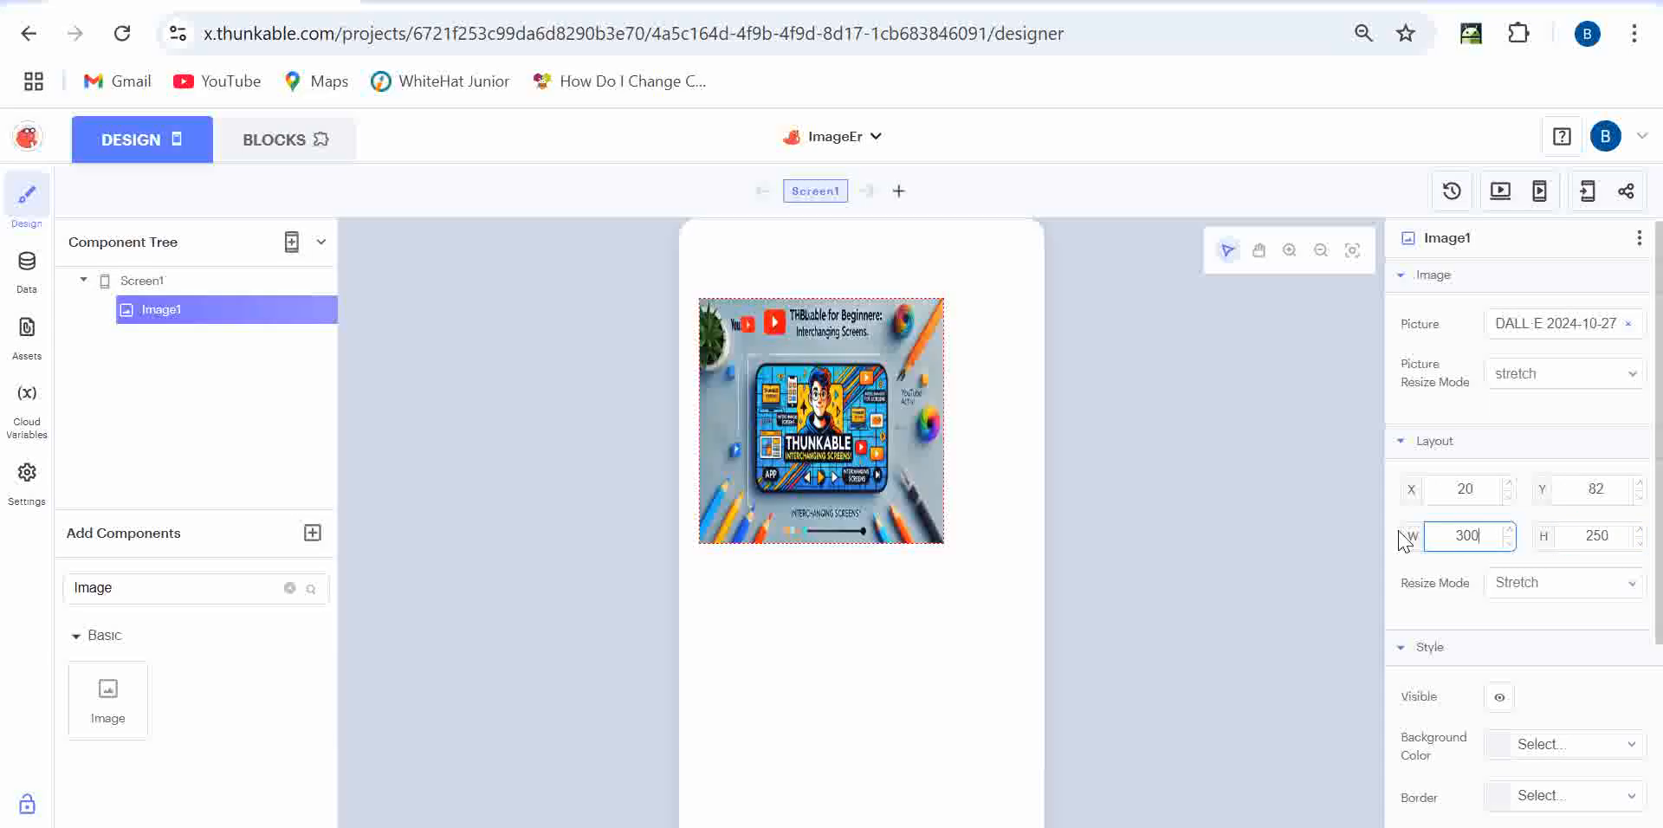
{"action": "mouse_move", "coordinate": [872, 449]}
{"action": "left_mouse_down"}
{"action": "mouse_move", "coordinate": [904, 447]}
{"action": "mouse_move", "coordinate": [898, 418]}
{"action": "mouse_move", "coordinate": [885, 432]}
{"action": "left_mouse_up"}
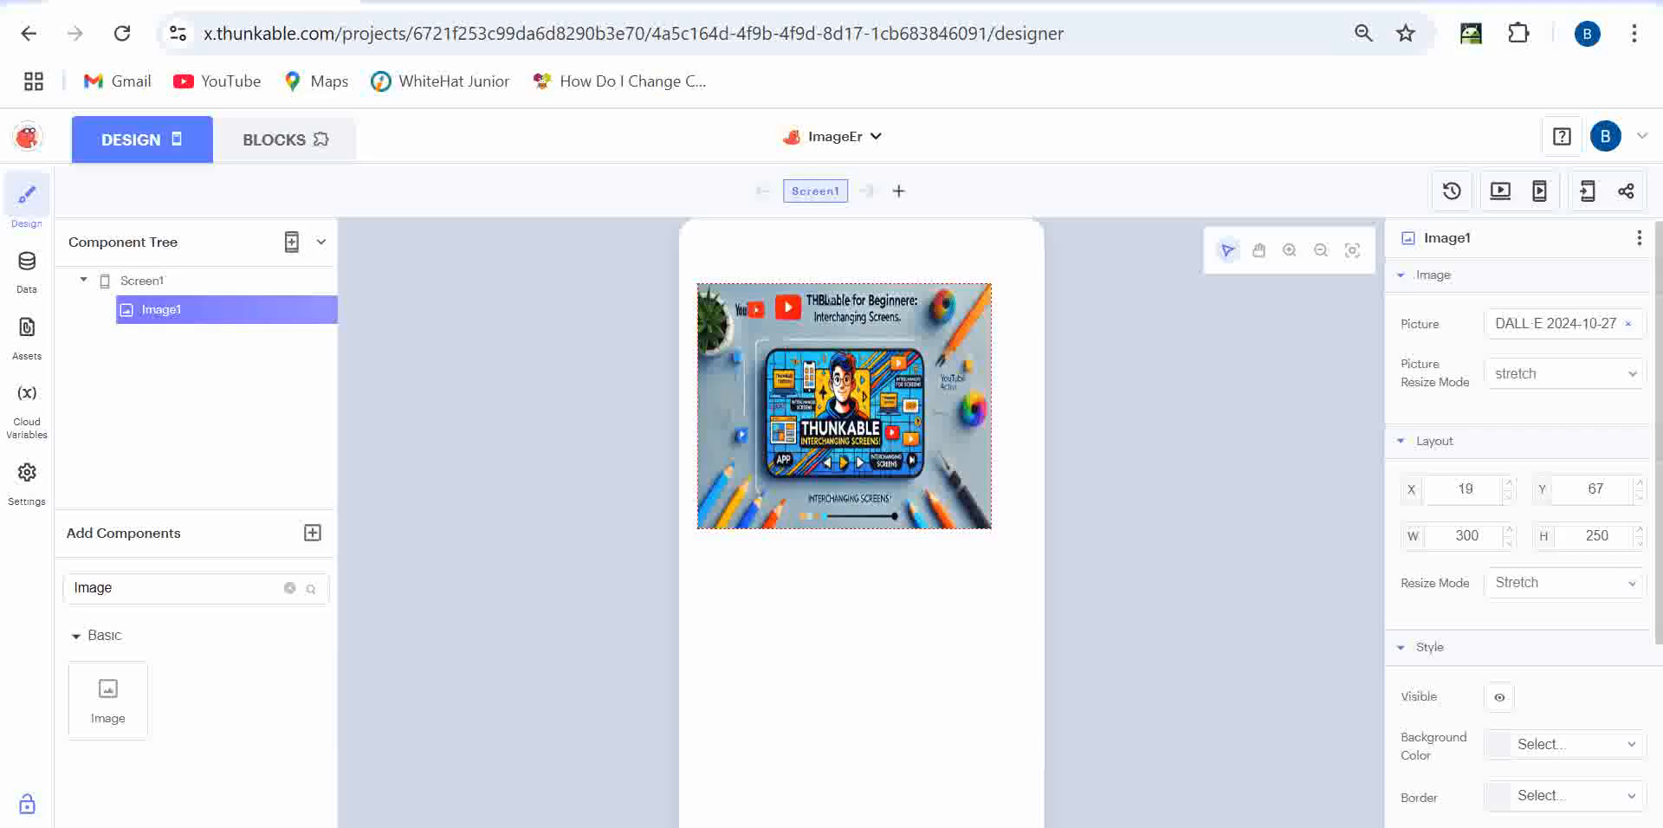
- Place an empty 'when Image1 Click' event block from Add Blocks, then return to Design
{"action": "scroll", "coordinate": [1512, 687], "scroll_direction": "down", "scroll_amount": 3}
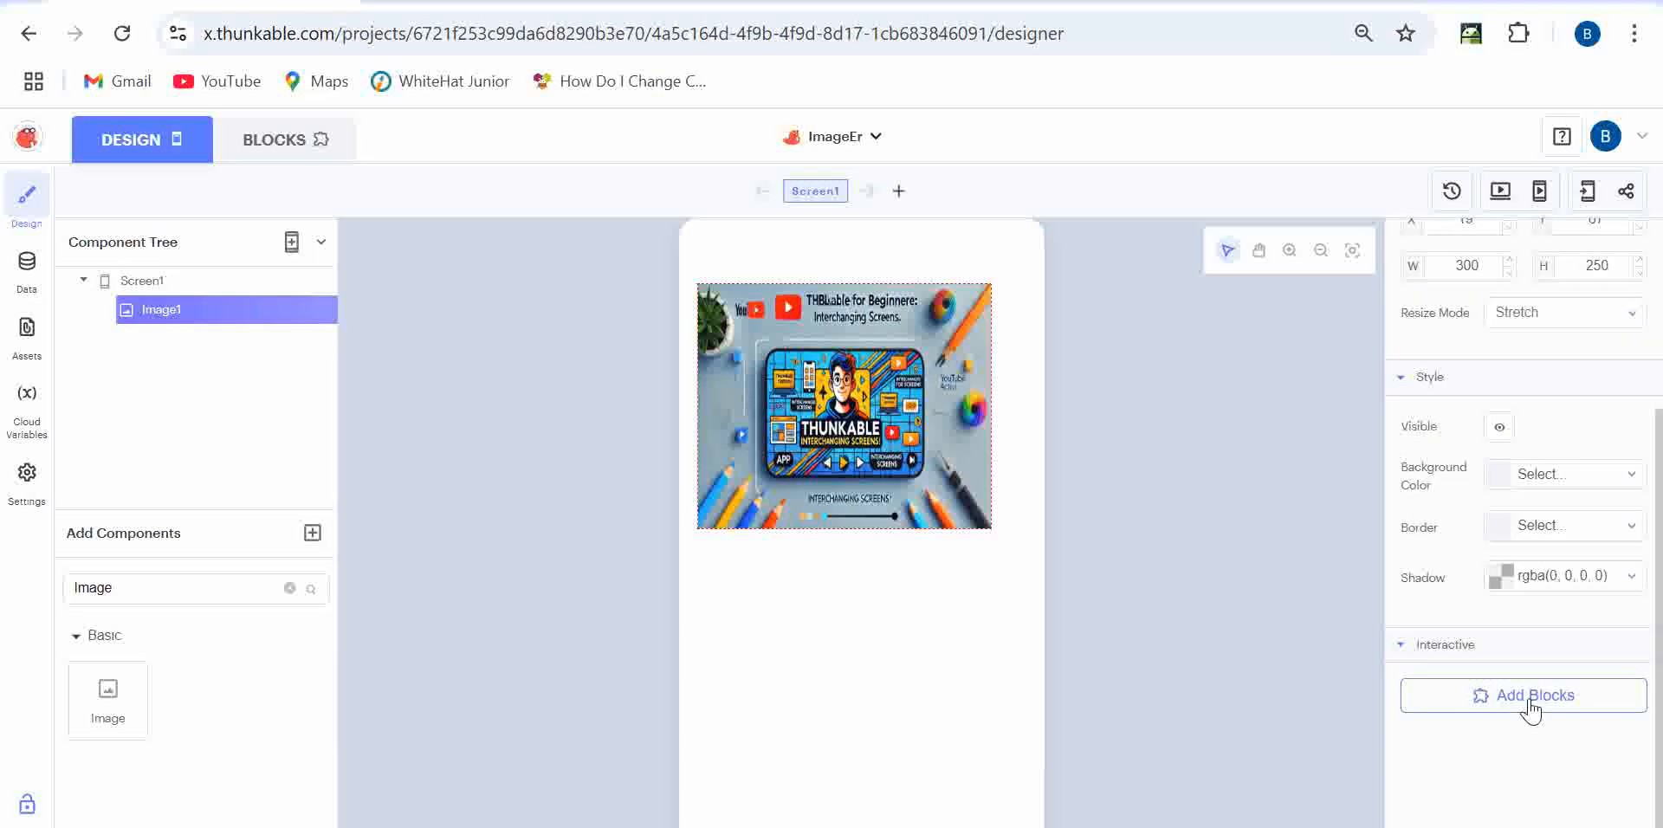
{"action": "scroll", "coordinate": [1524, 611], "scroll_direction": "up", "scroll_amount": 3}
{"action": "scroll", "coordinate": [1525, 612], "scroll_direction": "down", "scroll_amount": 3}
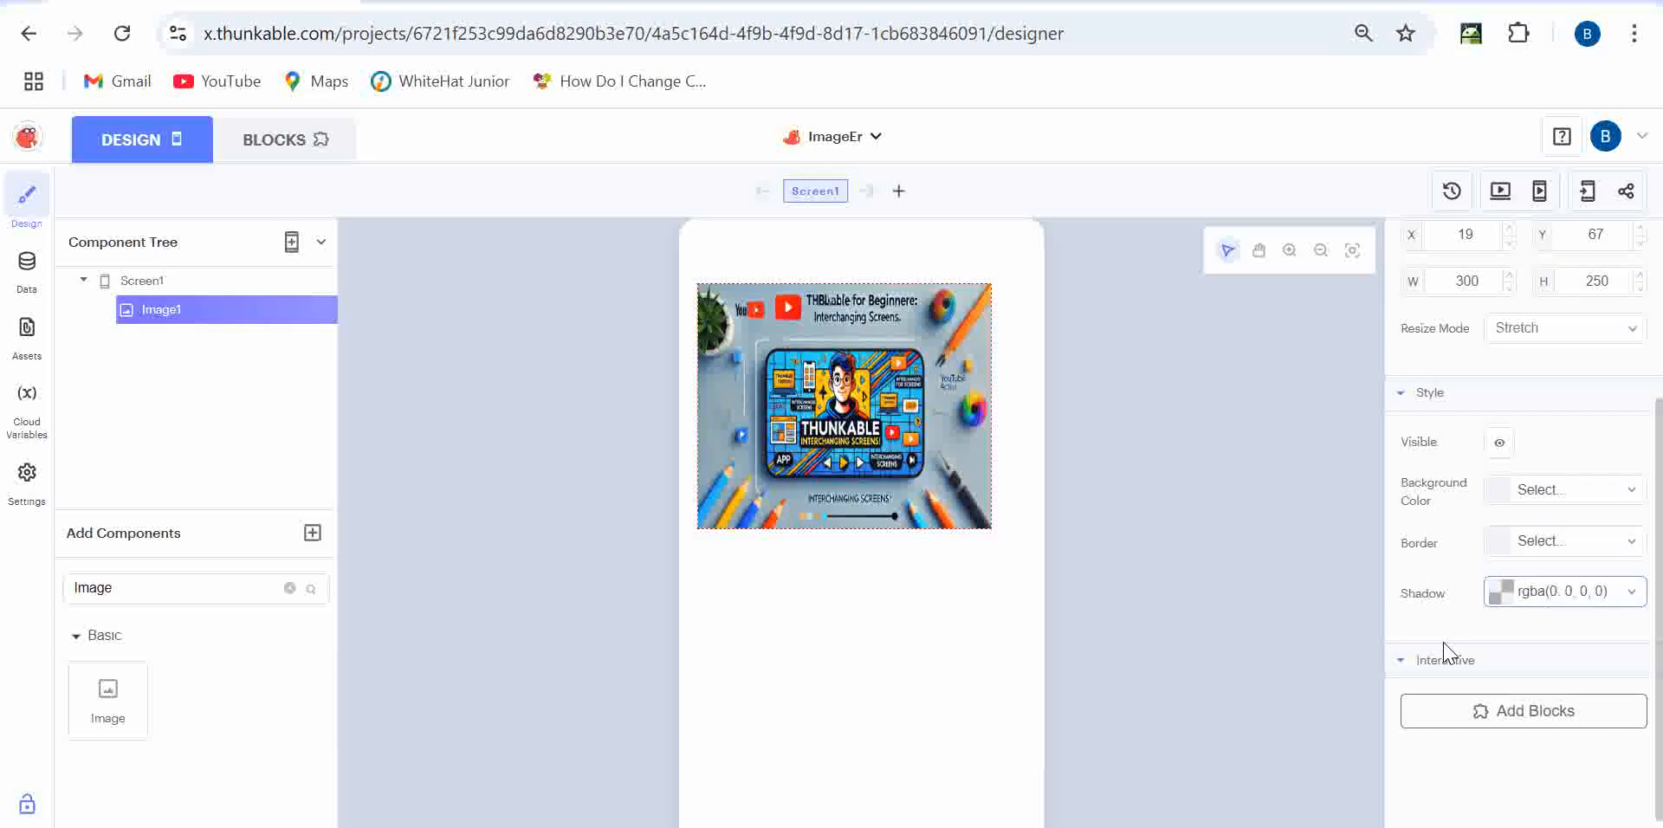
{"action": "left_click", "coordinate": [1410, 663]}
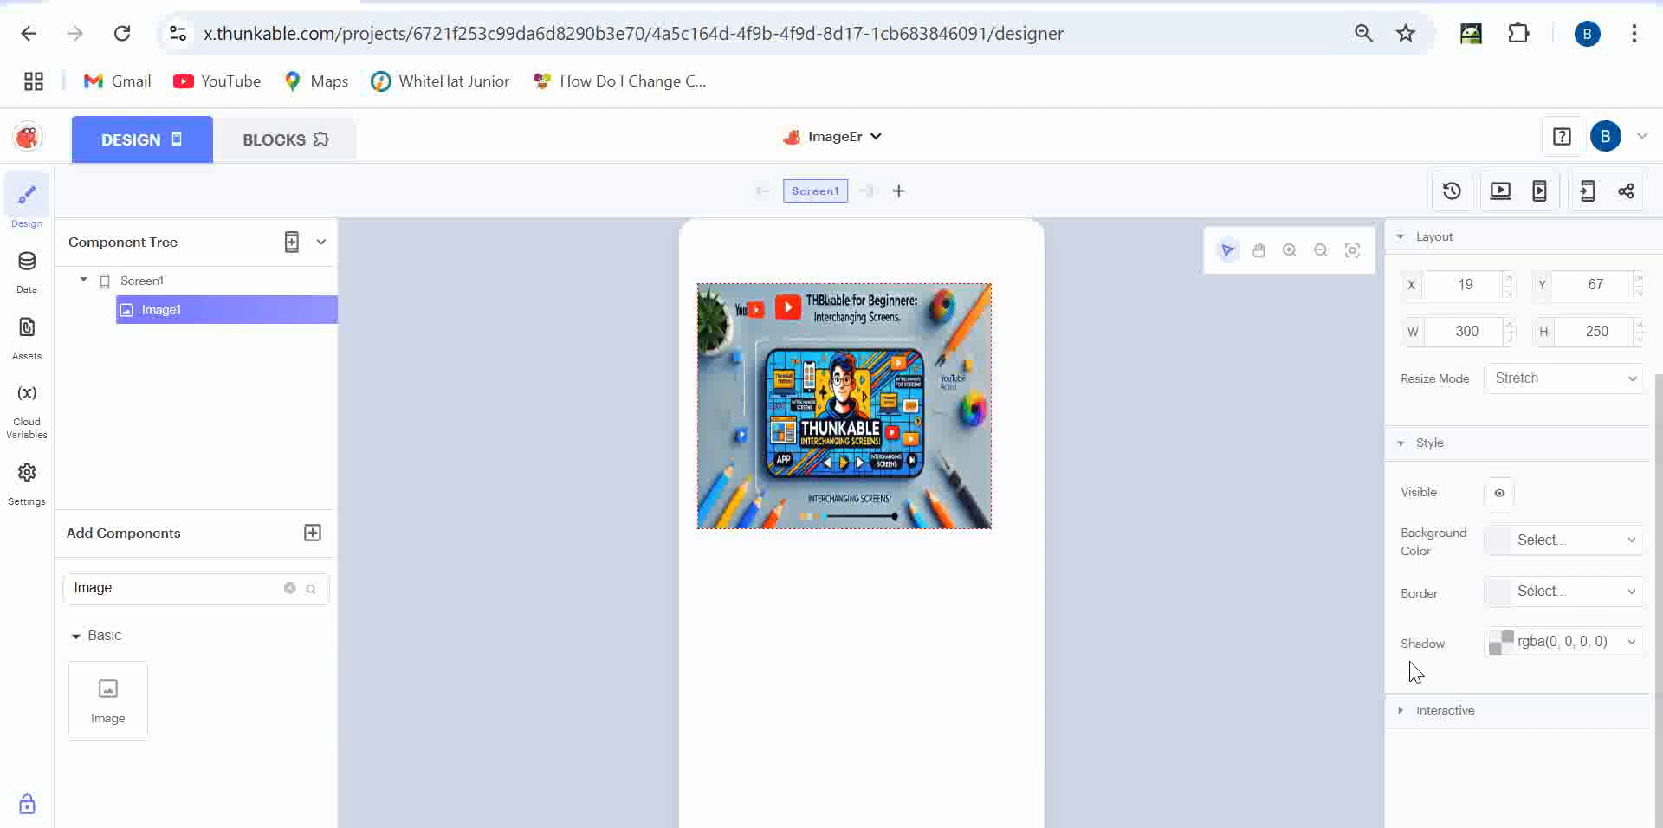
{"action": "left_click", "coordinate": [1405, 717]}
{"action": "scroll", "coordinate": [1405, 728], "scroll_direction": "down", "scroll_amount": 1}
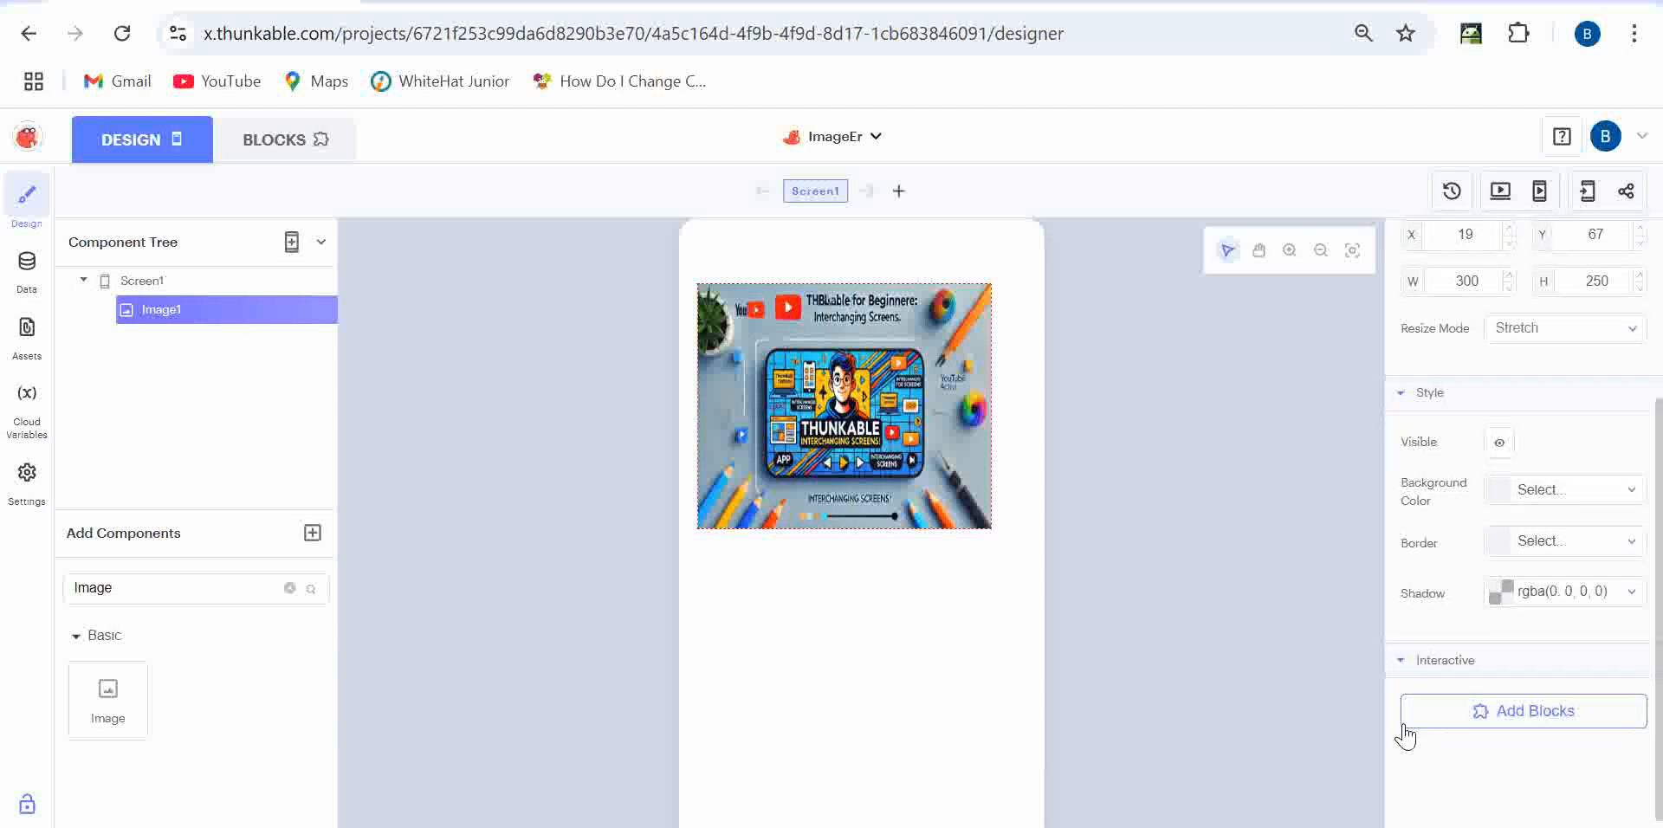
{"action": "left_click", "coordinate": [1459, 705]}
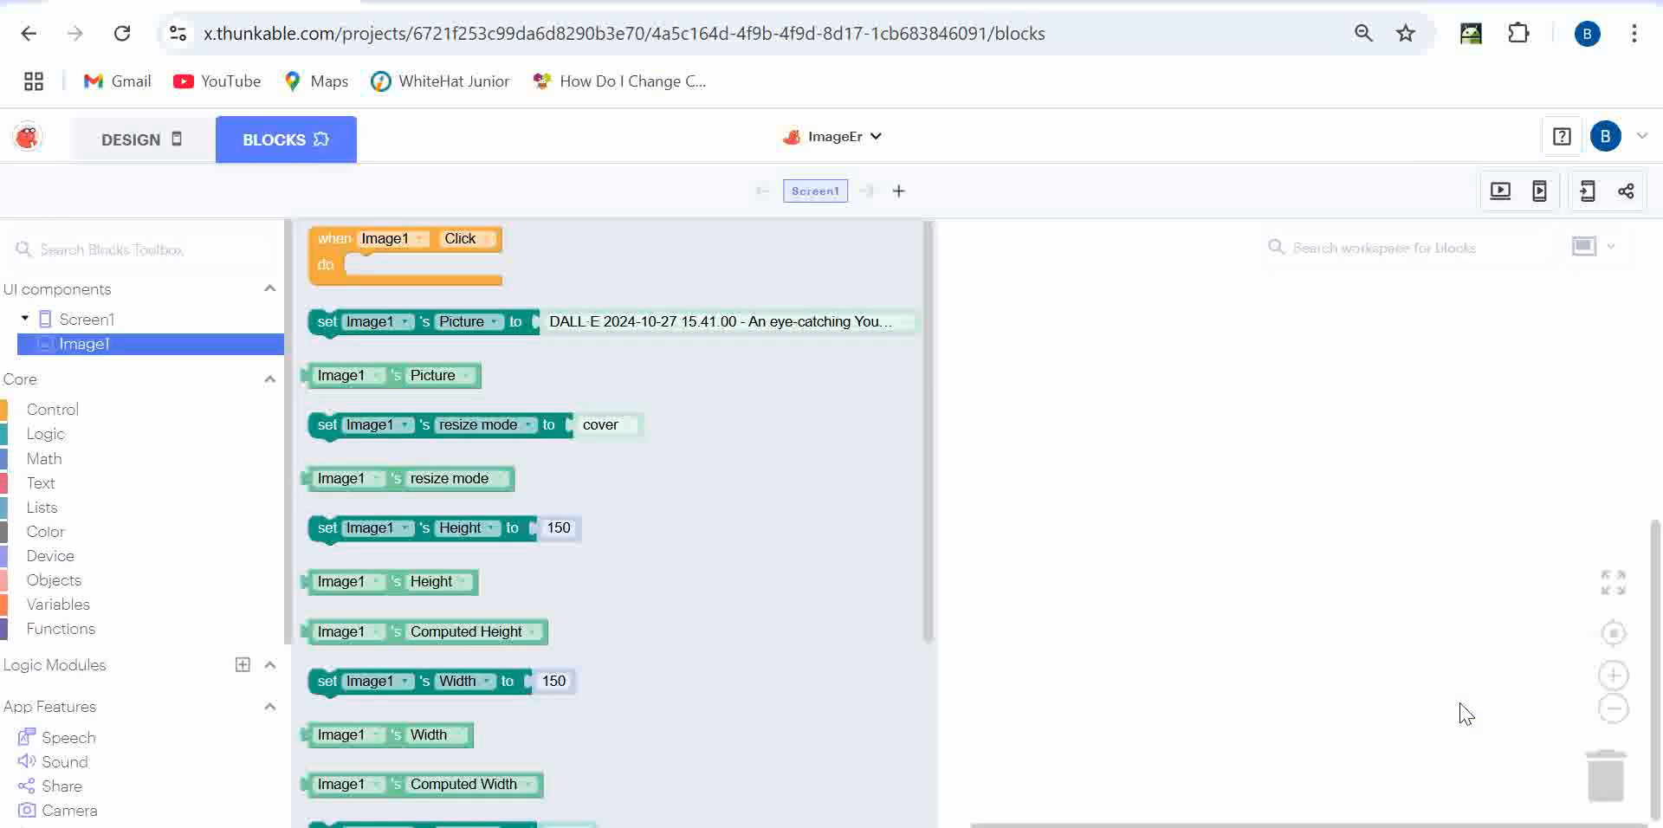
{"action": "scroll", "coordinate": [594, 315], "scroll_direction": "down", "scroll_amount": 3}
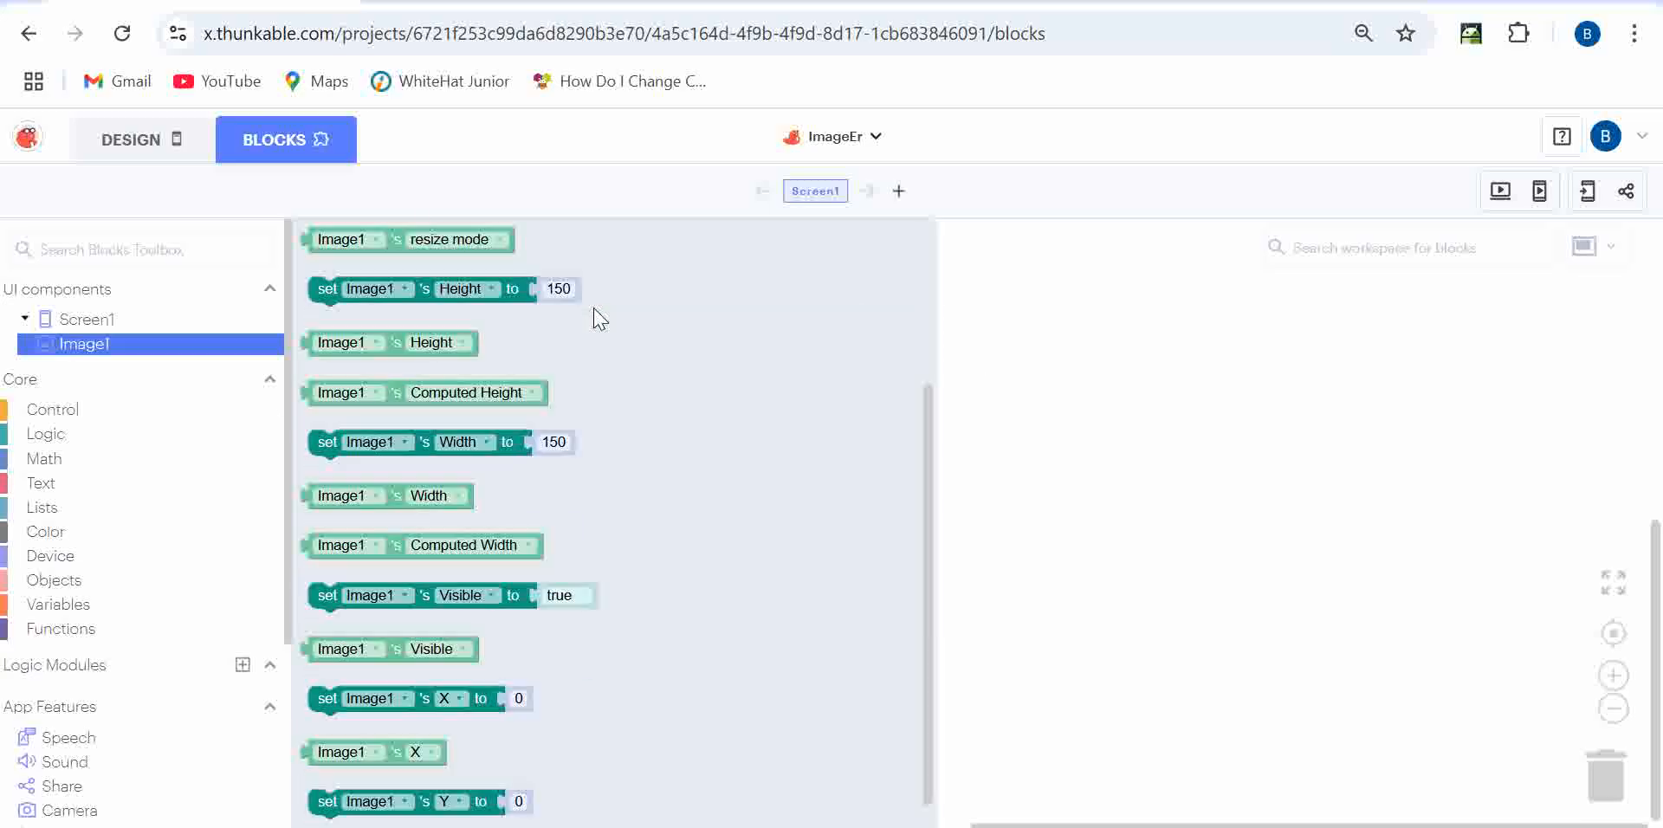
{"action": "scroll", "coordinate": [594, 316], "scroll_direction": "up", "scroll_amount": 3}
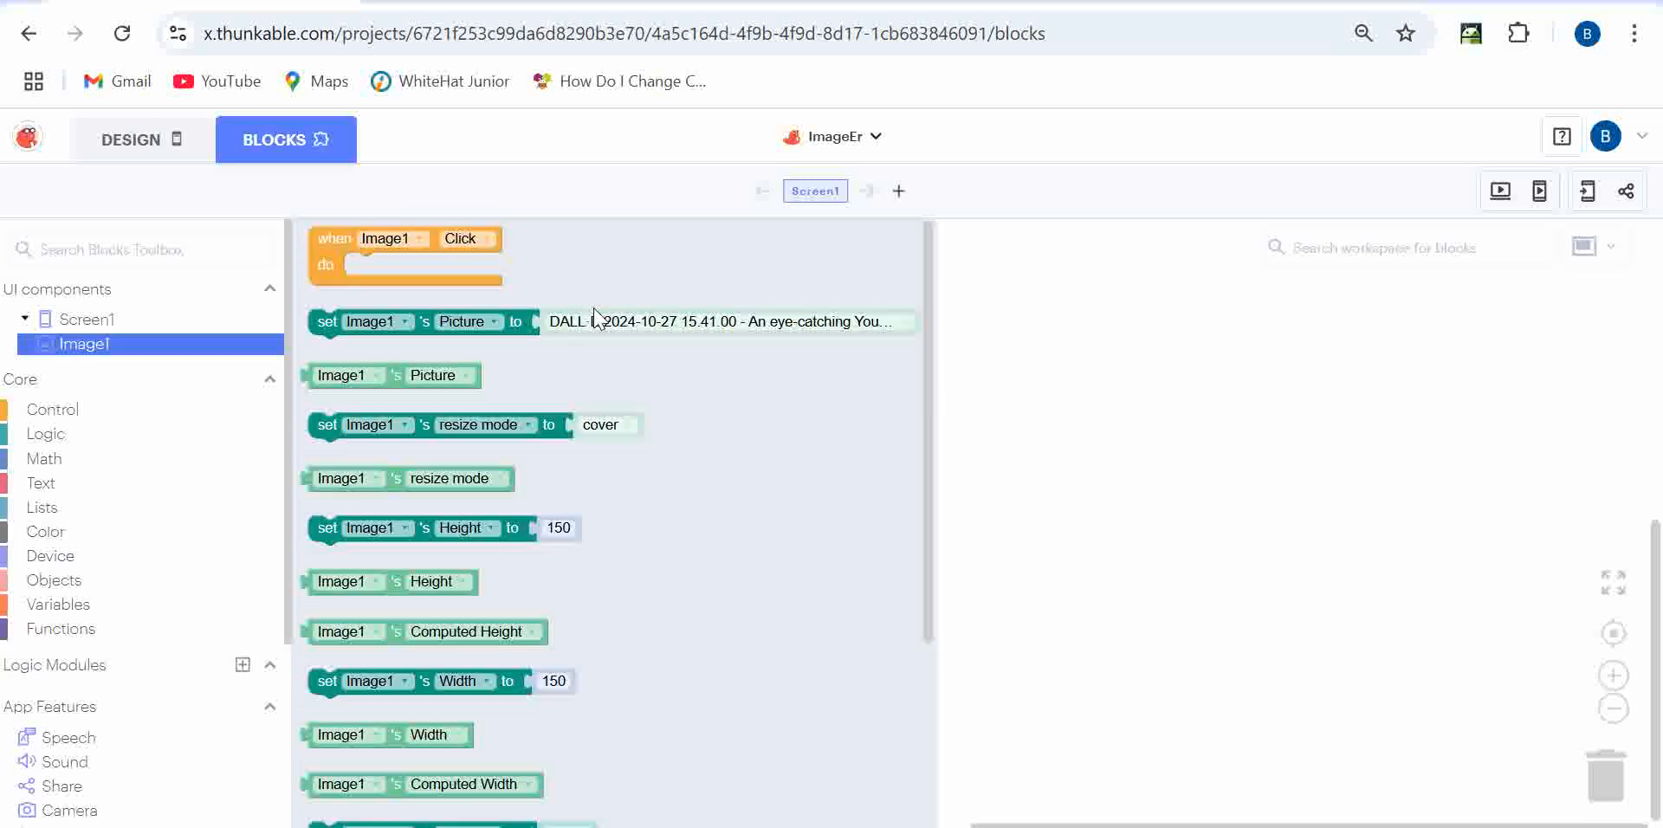
{"action": "left_click_drag", "start_coordinate": [318, 237], "coordinate": [606, 369]}
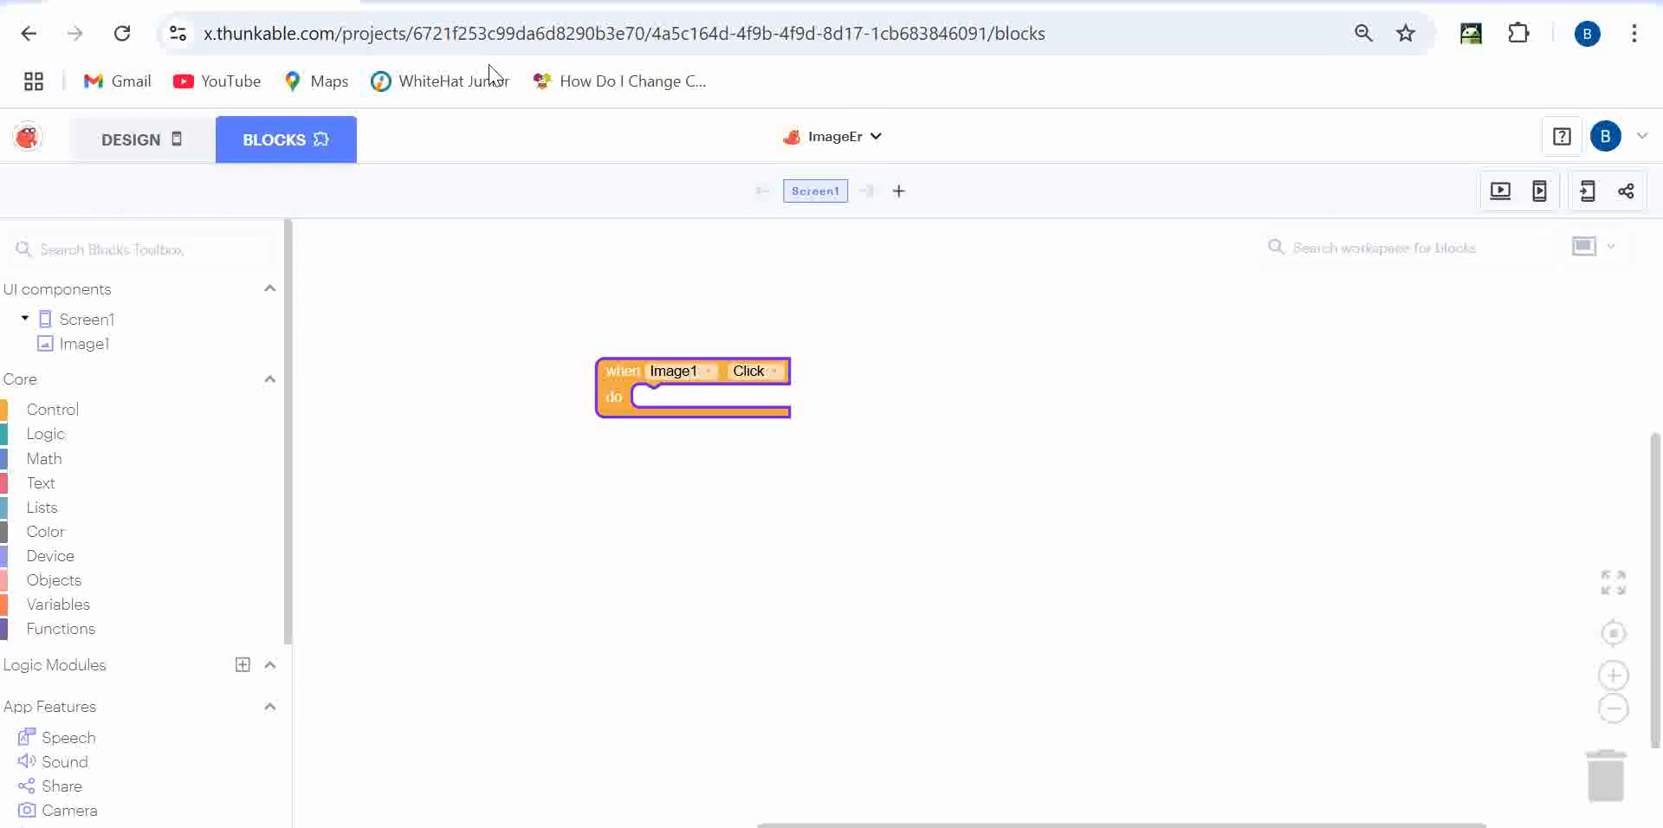
{"action": "left_click", "coordinate": [134, 139]}
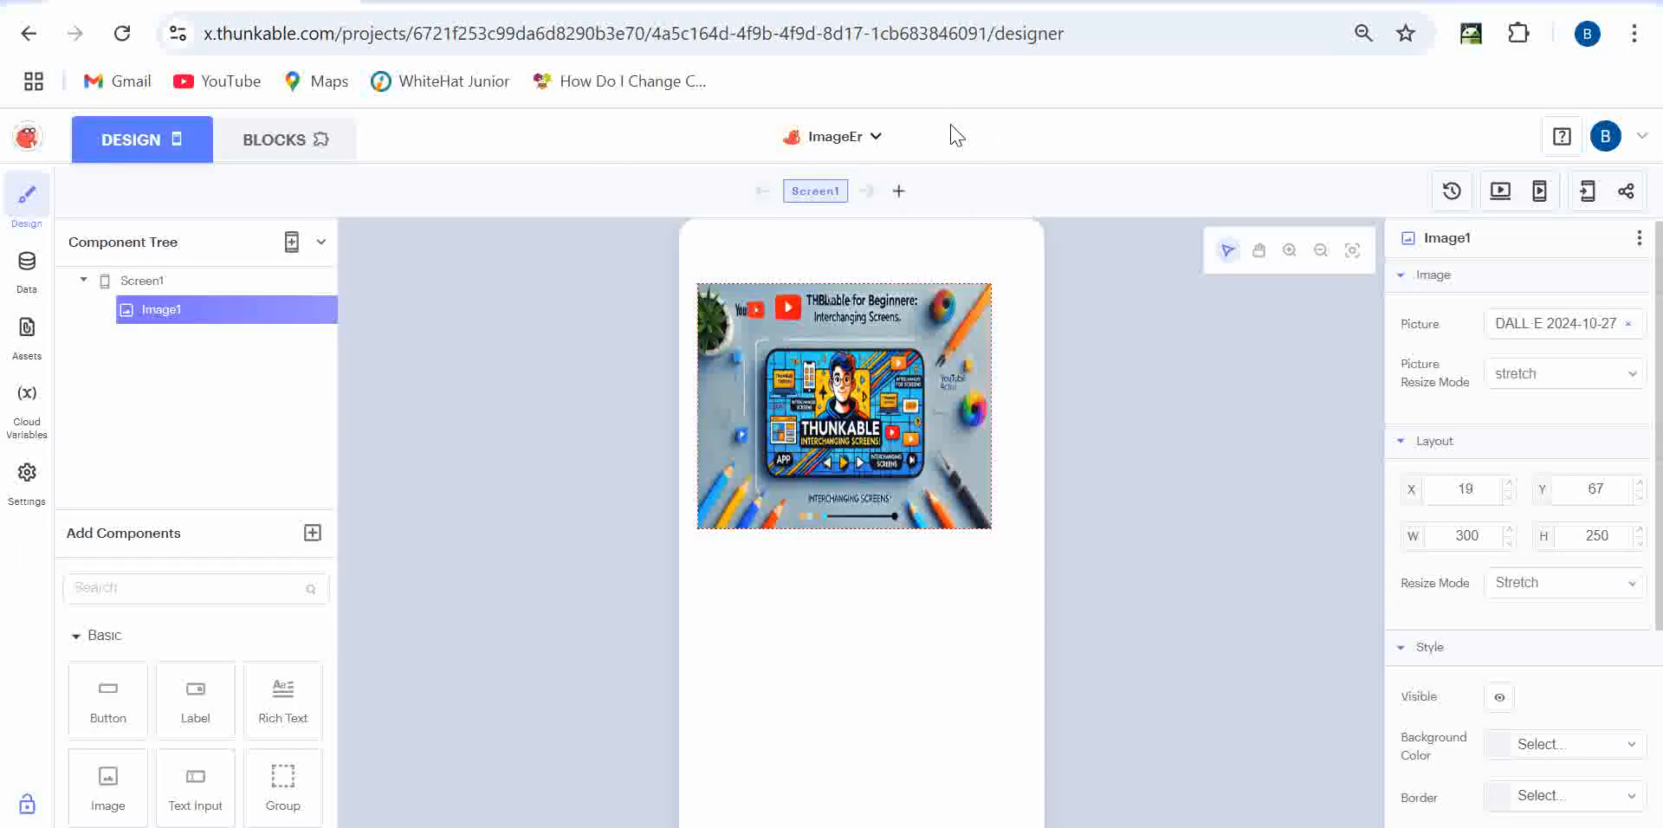
- Add Screen2 and place a Label component centred near its top
{"action": "left_click", "coordinate": [900, 192]}
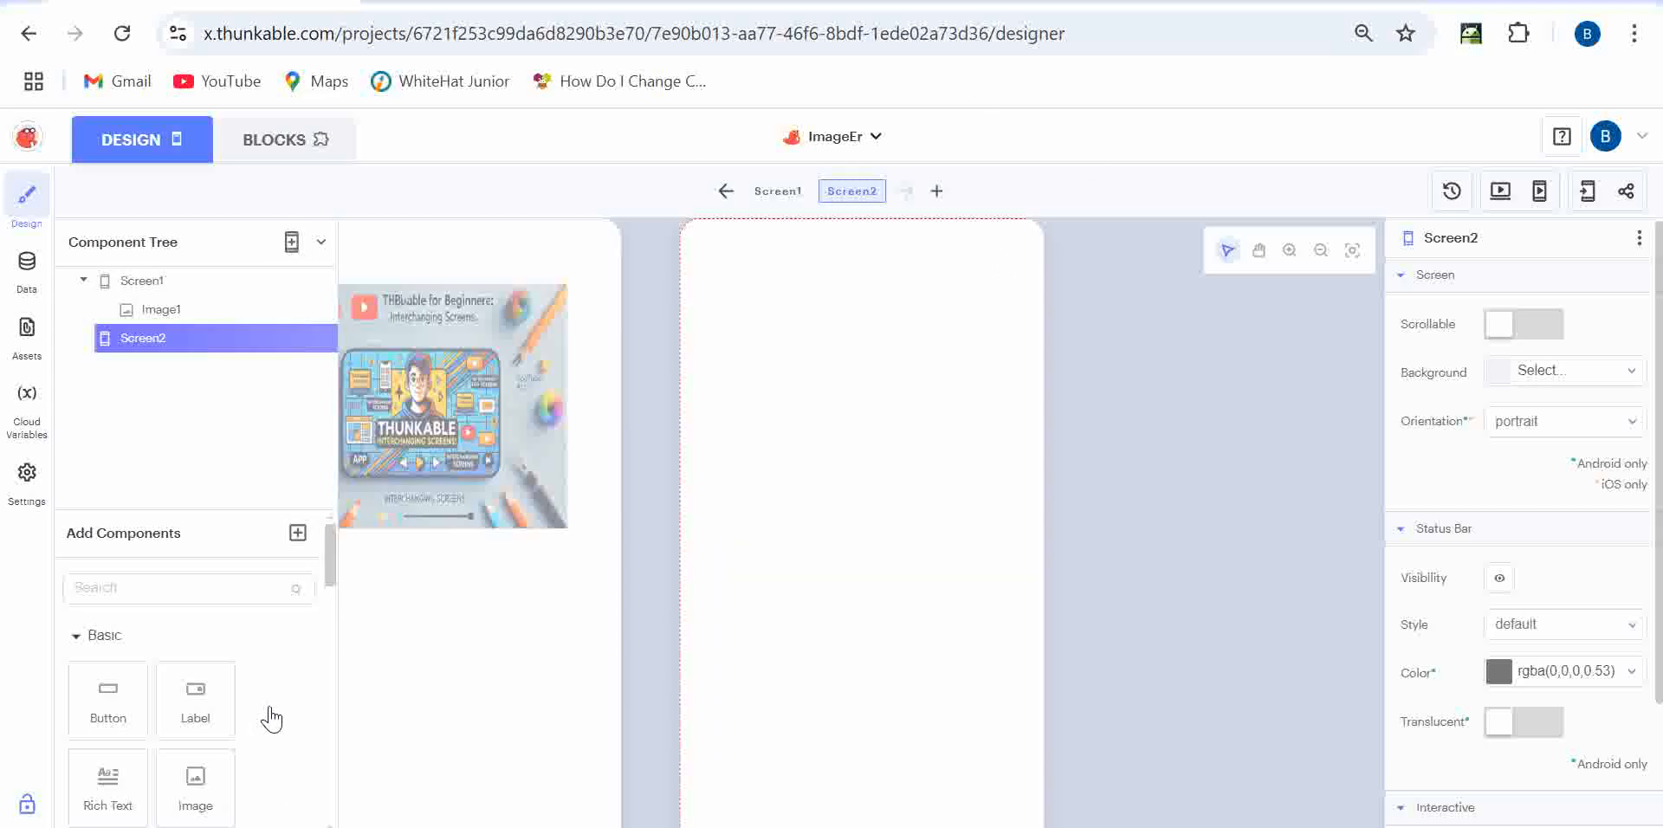
{"action": "scroll", "coordinate": [130, 727], "scroll_direction": "down", "scroll_amount": 5}
{"action": "scroll", "coordinate": [127, 732], "scroll_direction": "down", "scroll_amount": 5}
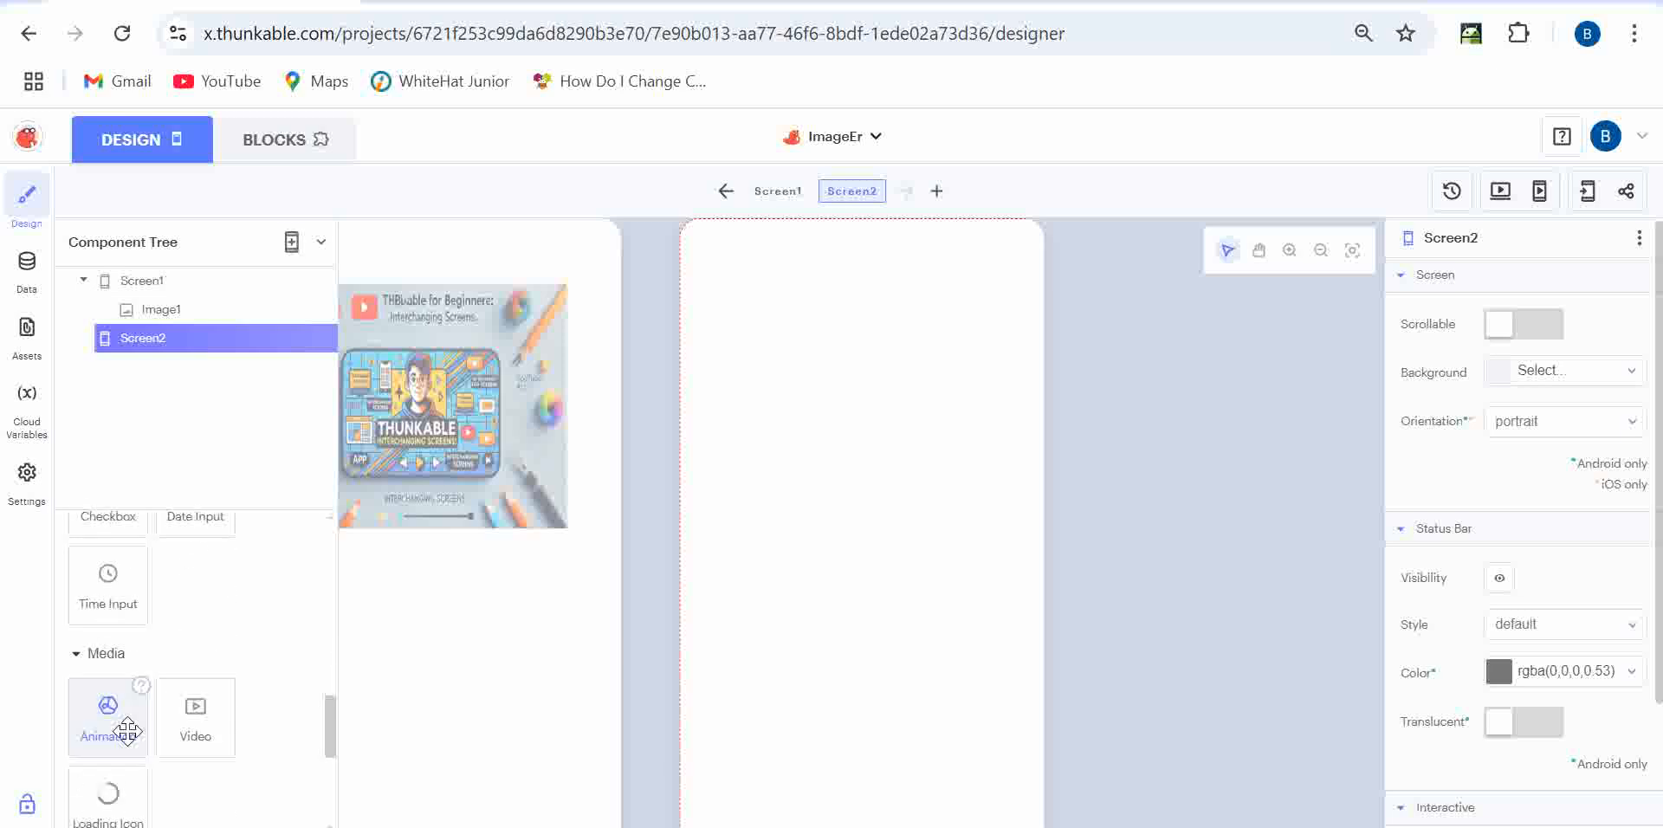
{"action": "scroll", "coordinate": [127, 732], "scroll_direction": "up", "scroll_amount": 10}
{"action": "left_click", "coordinate": [135, 601]}
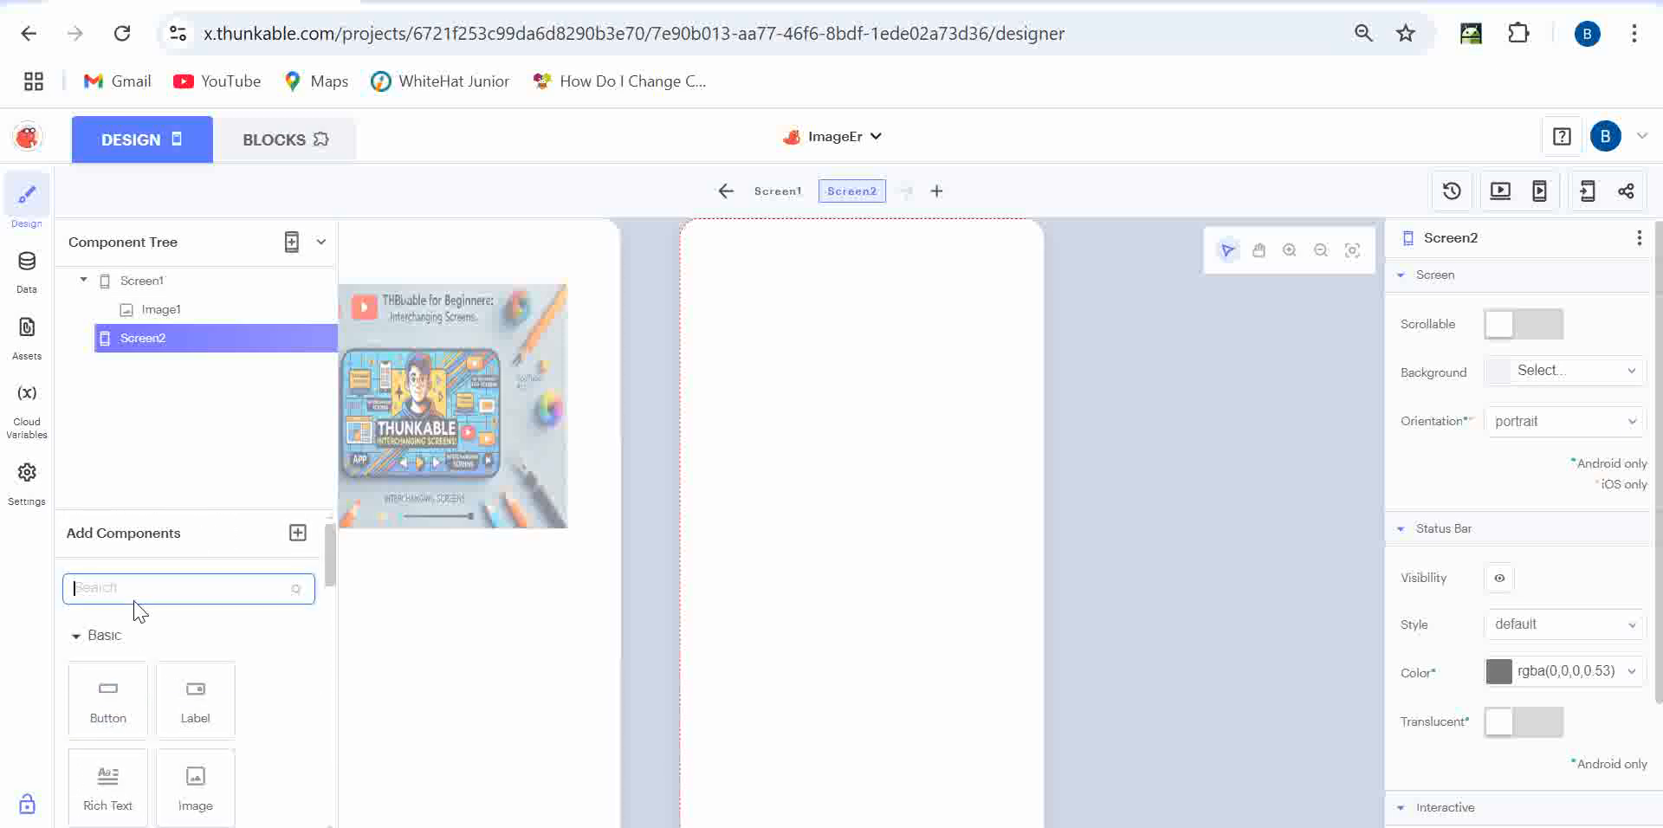
{"action": "type", "text": "label"}
{"action": "left_click_drag", "start_coordinate": [111, 712], "coordinate": [823, 462]}
{"action": "left_click_drag", "start_coordinate": [880, 420], "coordinate": [840, 401]}
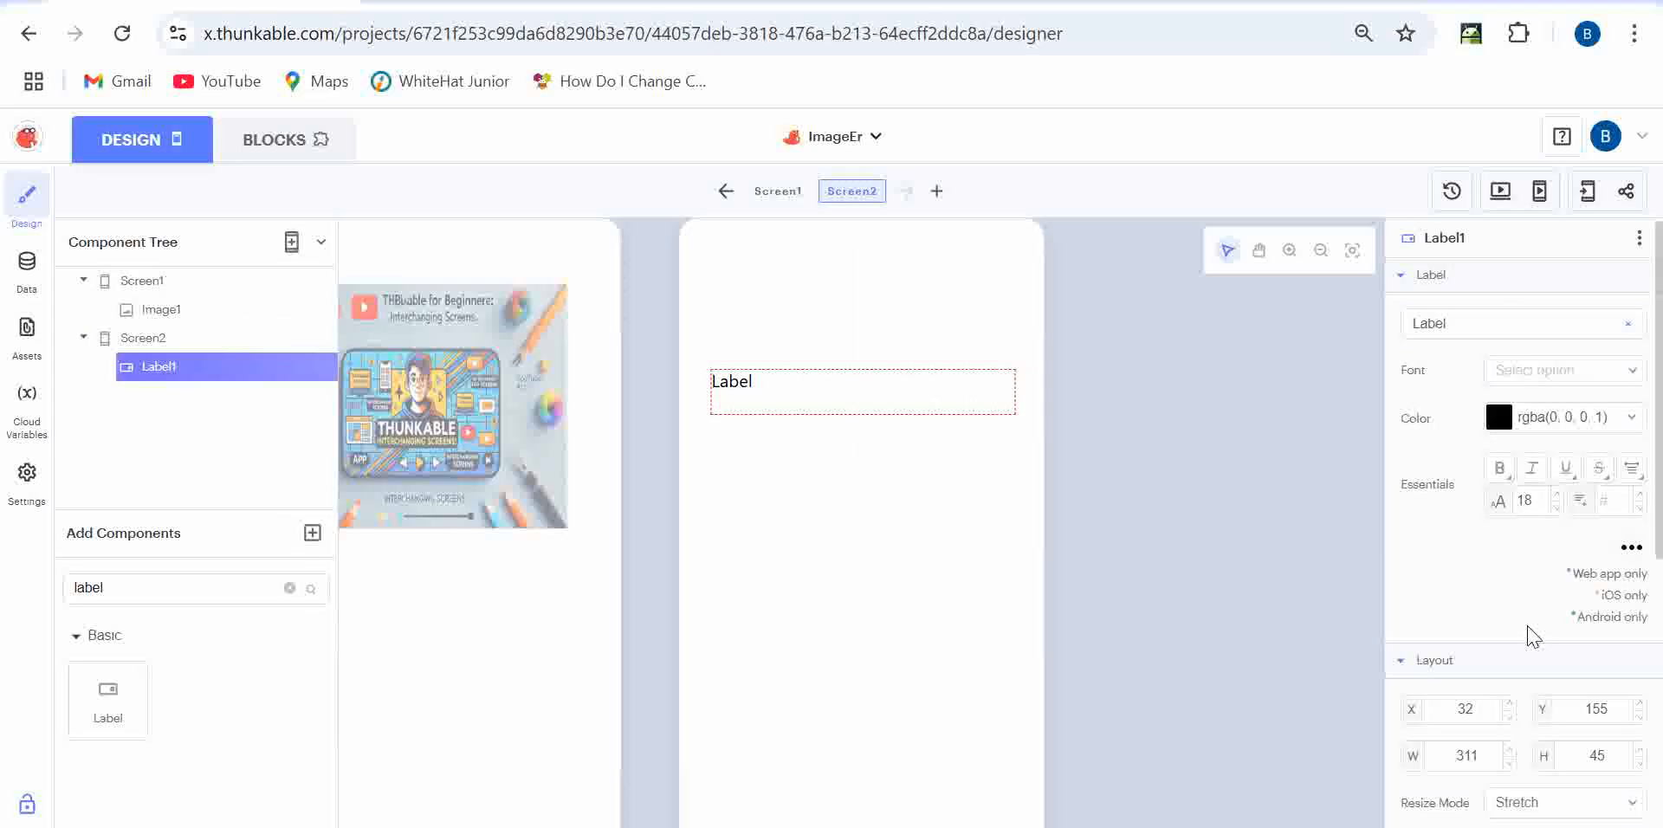
- Change the label's text to 'Welcome!'
{"action": "left_click", "coordinate": [1470, 325]}
{"action": "double_click", "coordinate": [1470, 326]}
{"action": "key", "text": "BackSpace"}
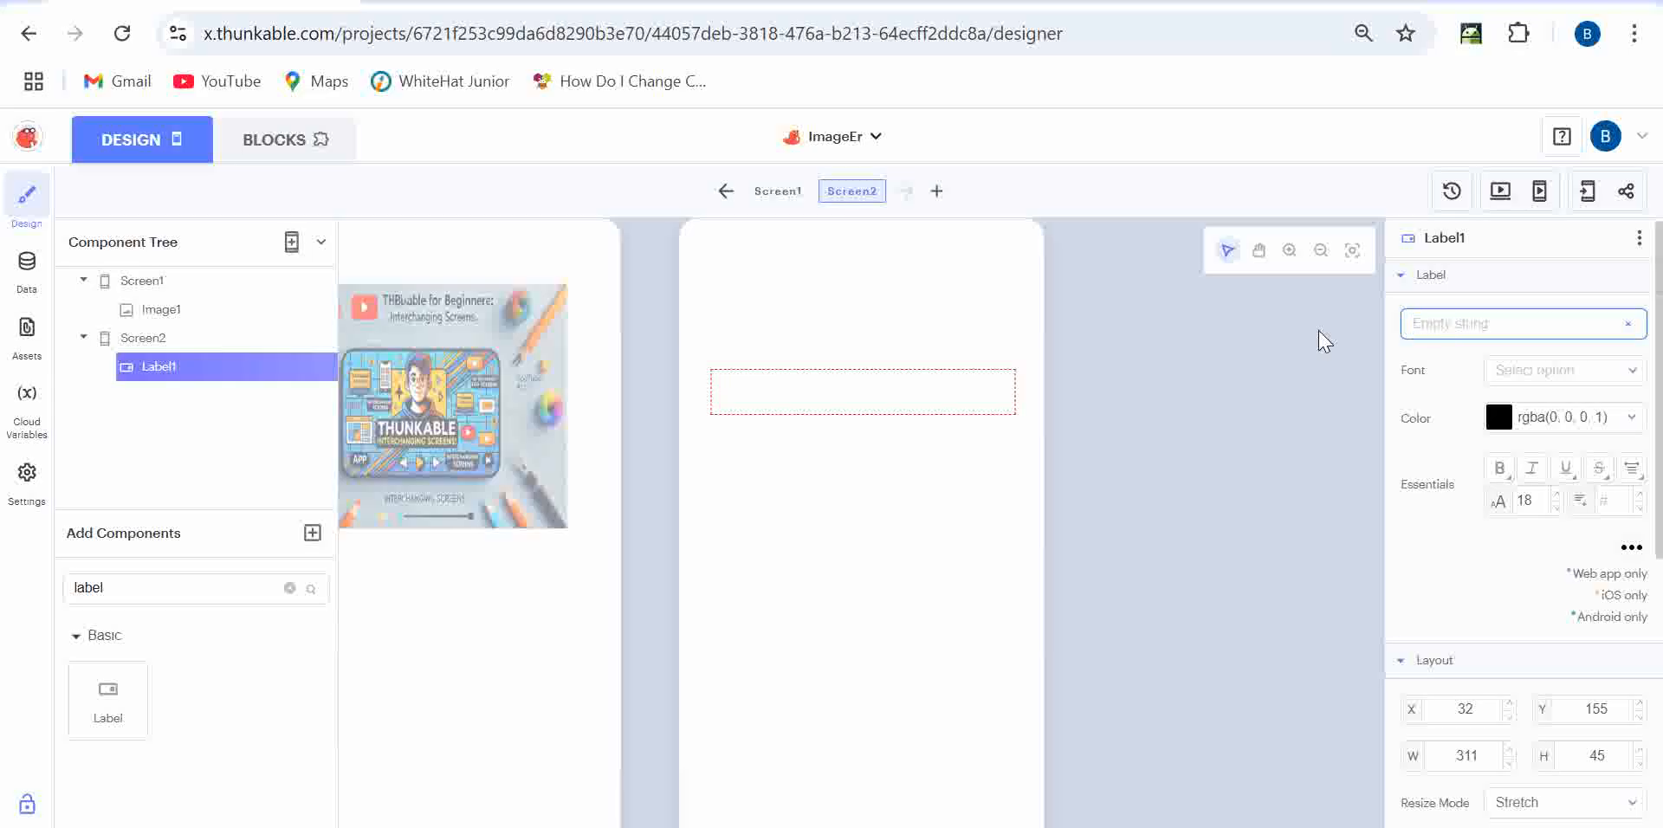
{"action": "type", "text": "Welcome!"}
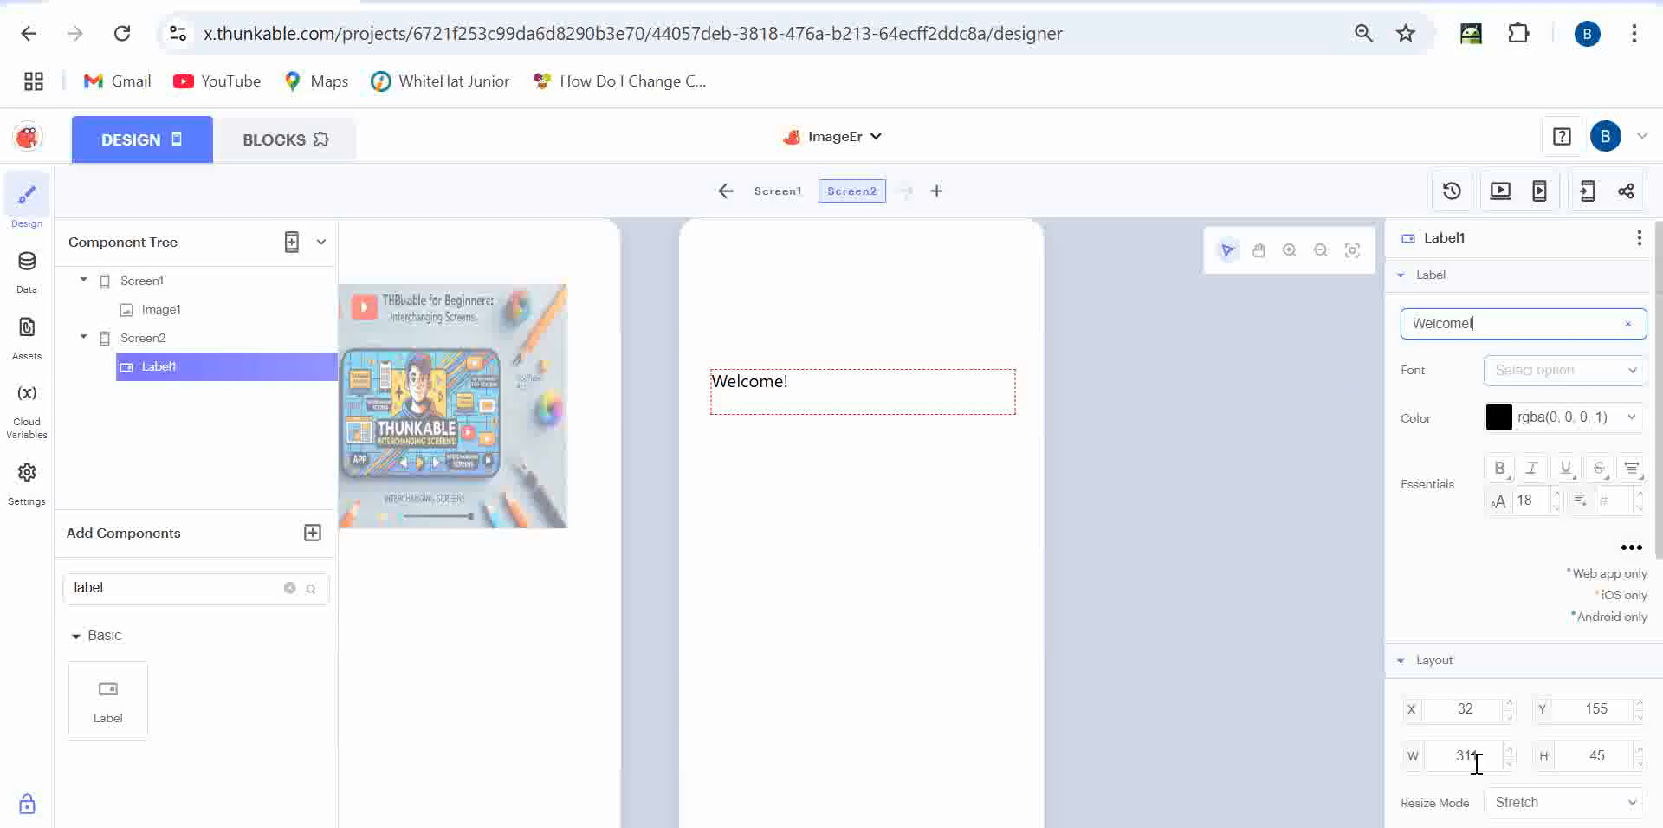
{"action": "scroll", "coordinate": [1514, 741], "scroll_direction": "down", "scroll_amount": 5}
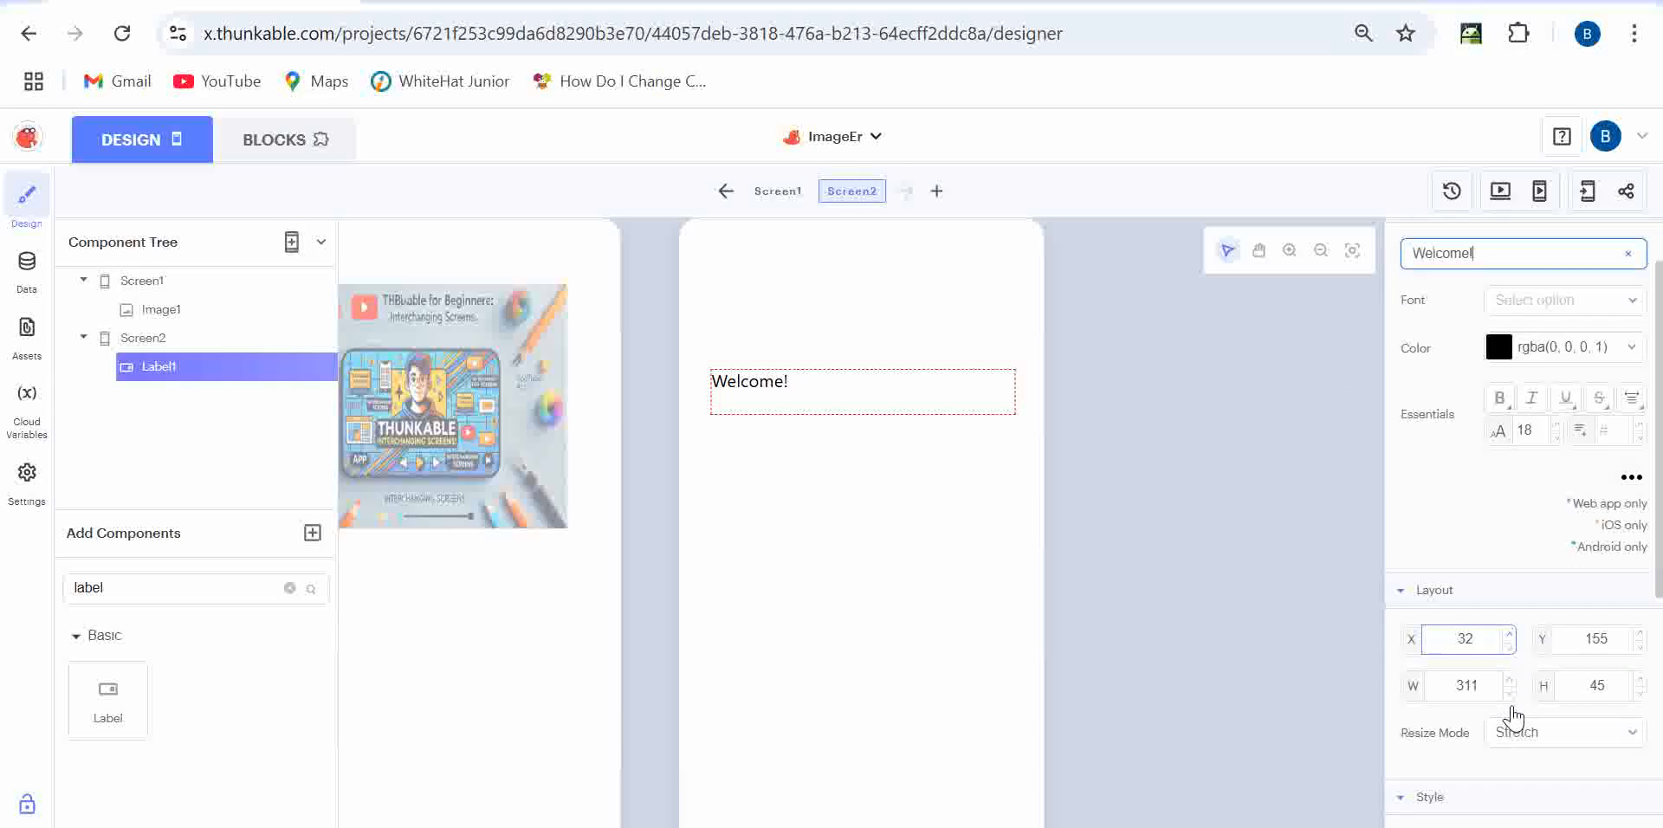
{"action": "scroll", "coordinate": [1550, 546], "scroll_direction": "up", "scroll_amount": 5}
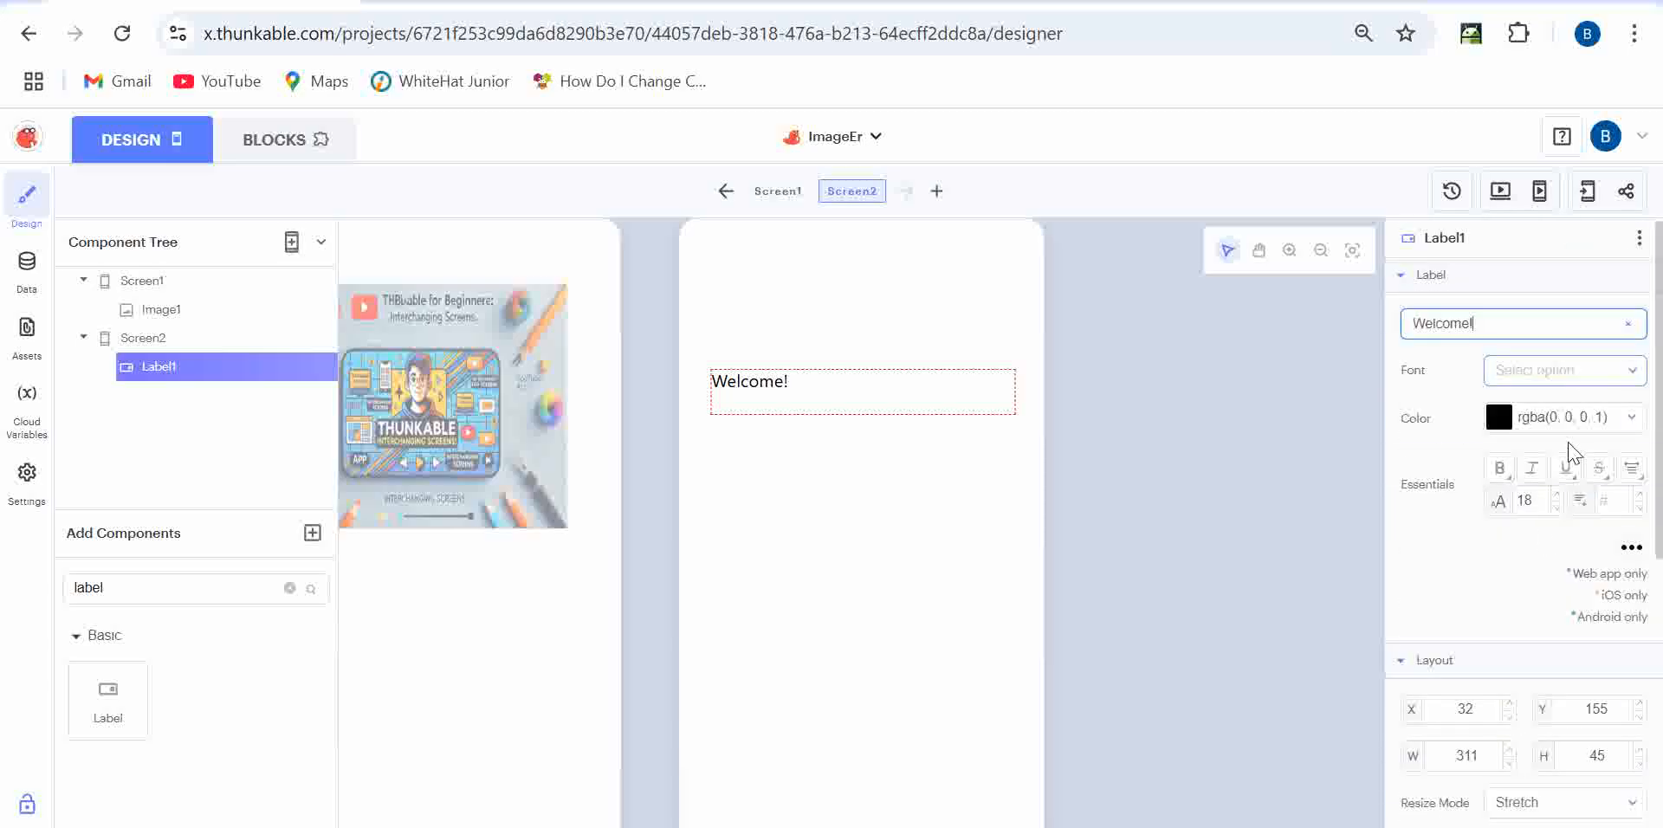
- Set the Welcome! label's font size to 35 and make it bold, italic and underlined
{"action": "left_click", "coordinate": [1556, 494]}
{"action": "left_click", "coordinate": [1557, 493]}
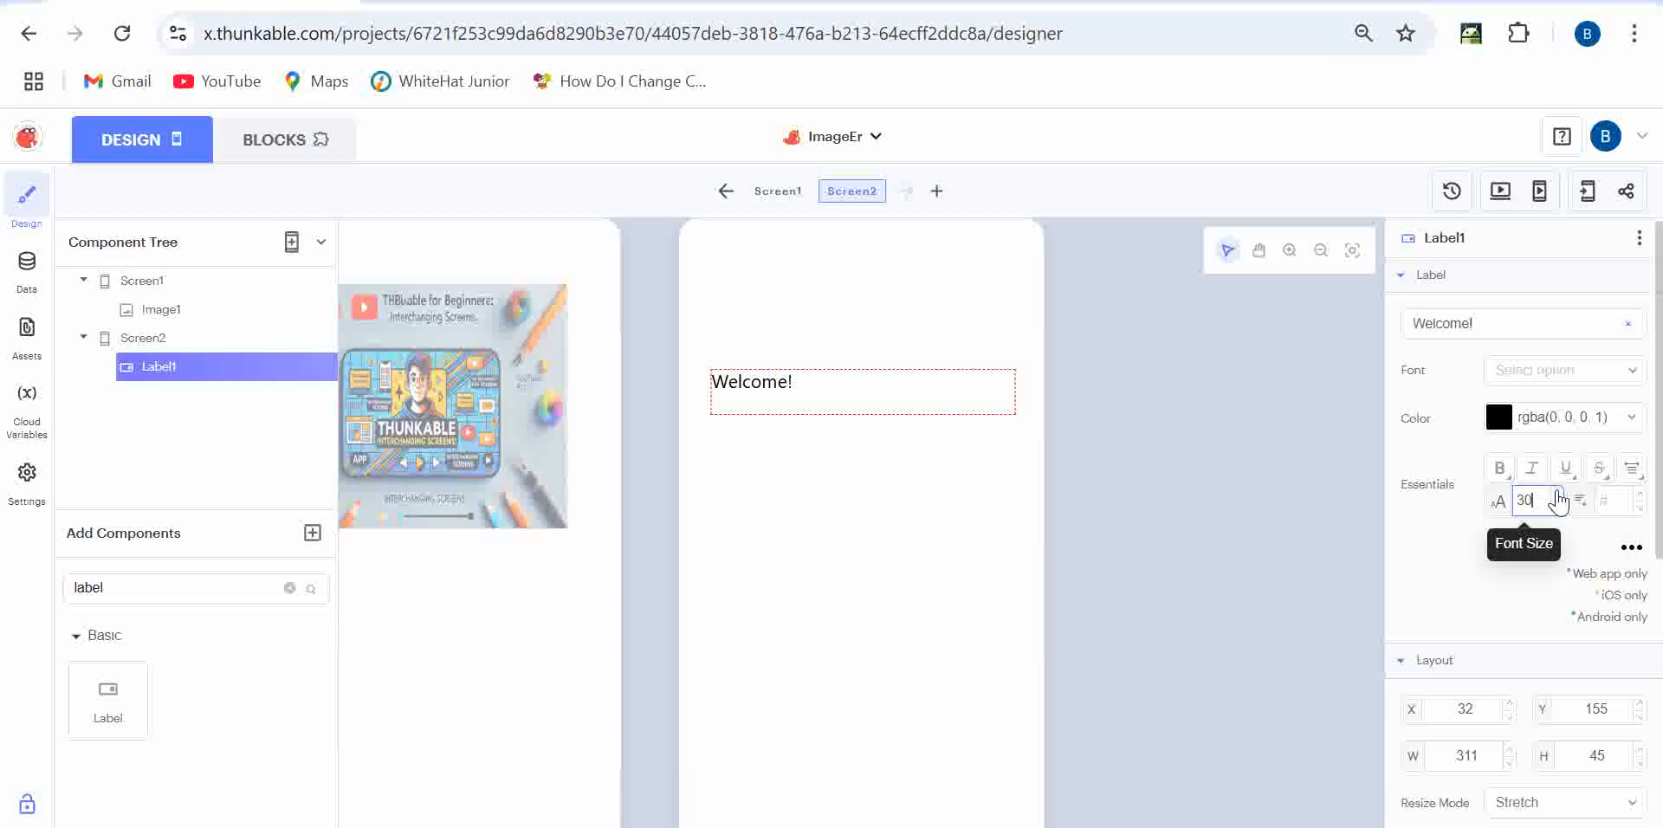
{"action": "left_click", "coordinate": [1518, 569]}
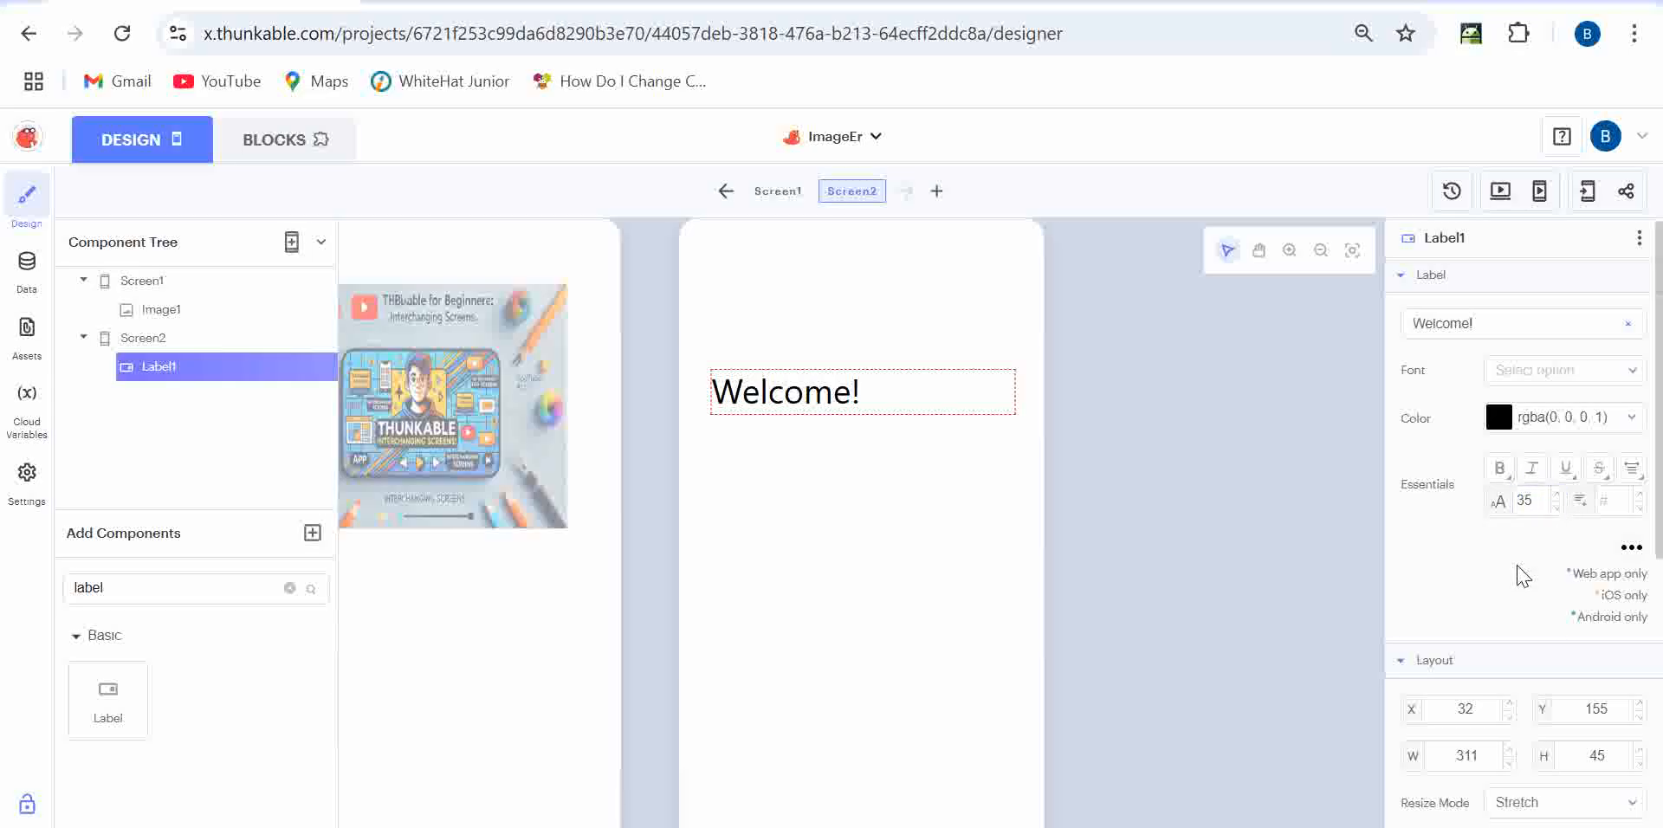
{"action": "left_click", "coordinate": [1498, 472]}
{"action": "left_click", "coordinate": [1531, 468]}
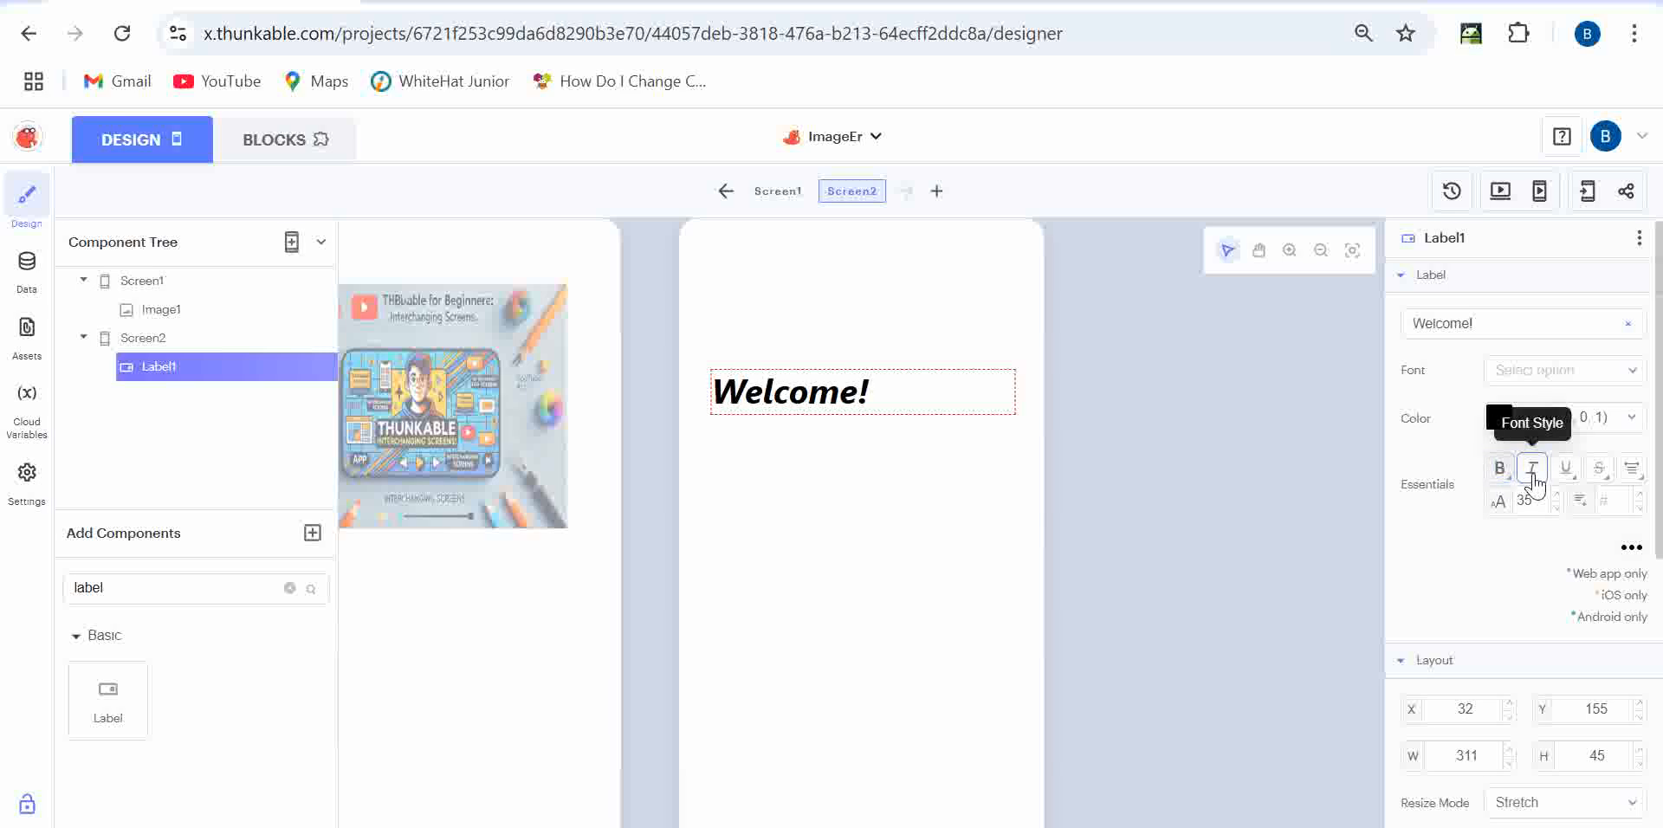
{"action": "left_click", "coordinate": [1566, 471]}
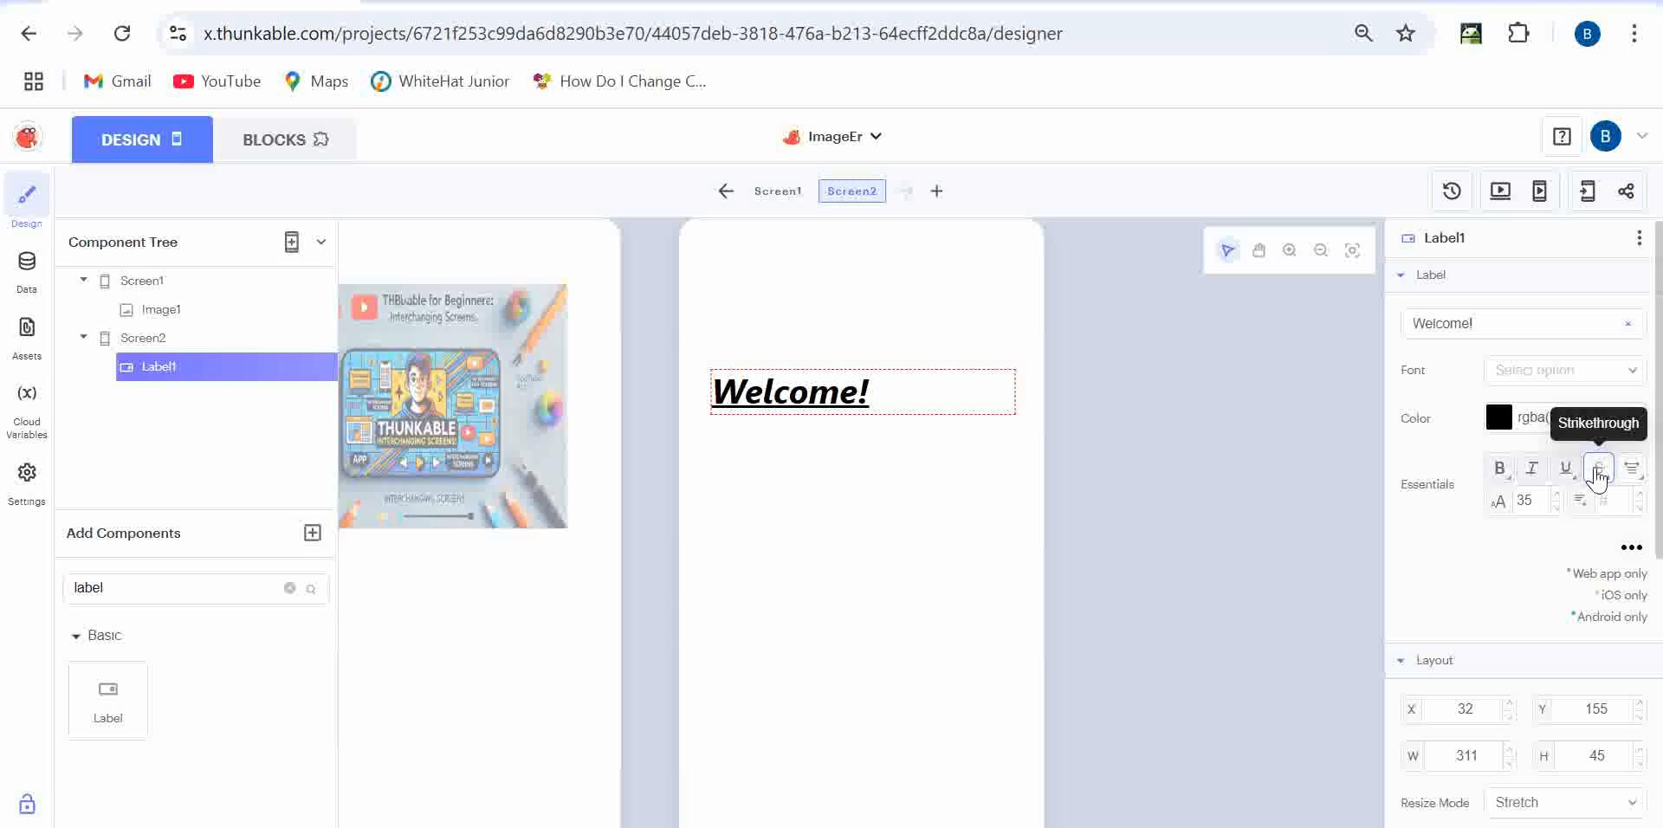
- Give the label a magenta background colour
{"action": "scroll", "coordinate": [1474, 559], "scroll_direction": "down", "scroll_amount": 2}
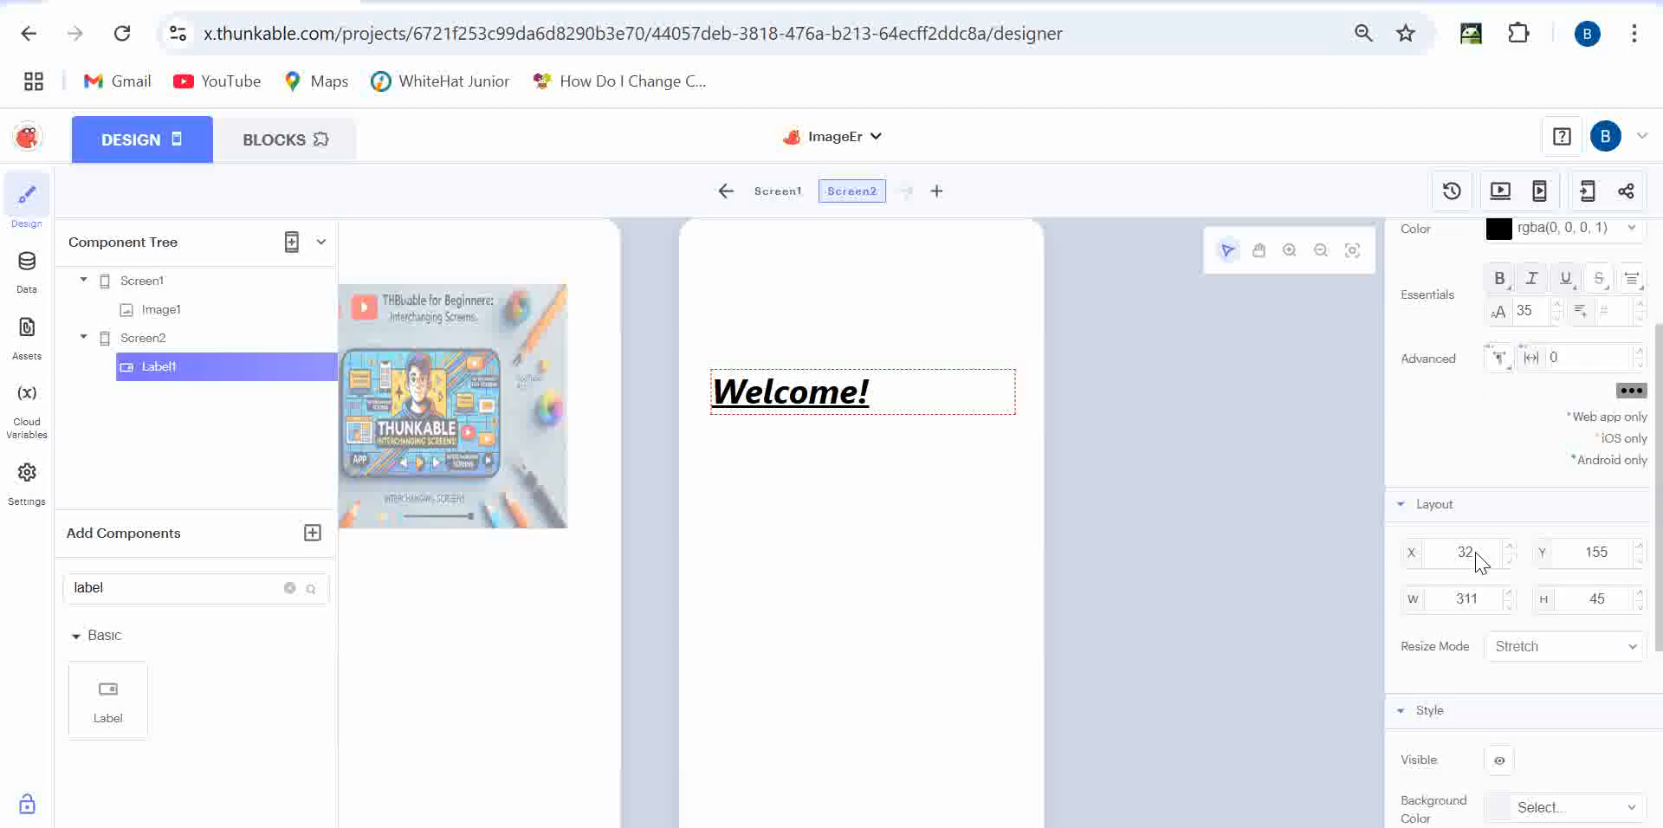
{"action": "scroll", "coordinate": [1477, 553], "scroll_direction": "down", "scroll_amount": 1}
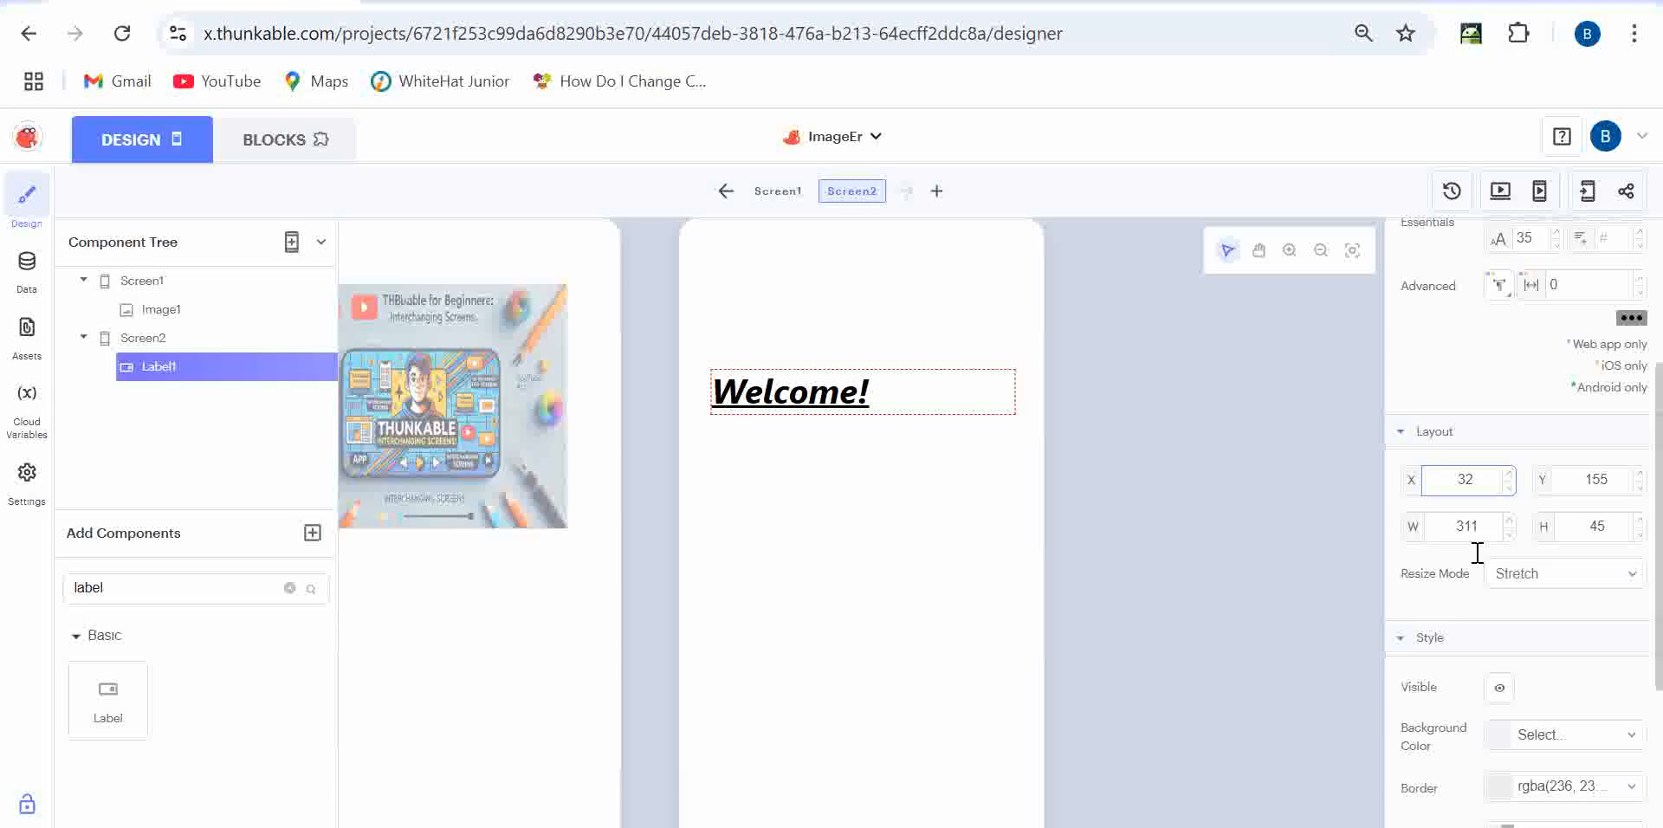
{"action": "scroll", "coordinate": [1477, 552], "scroll_direction": "down", "scroll_amount": 3}
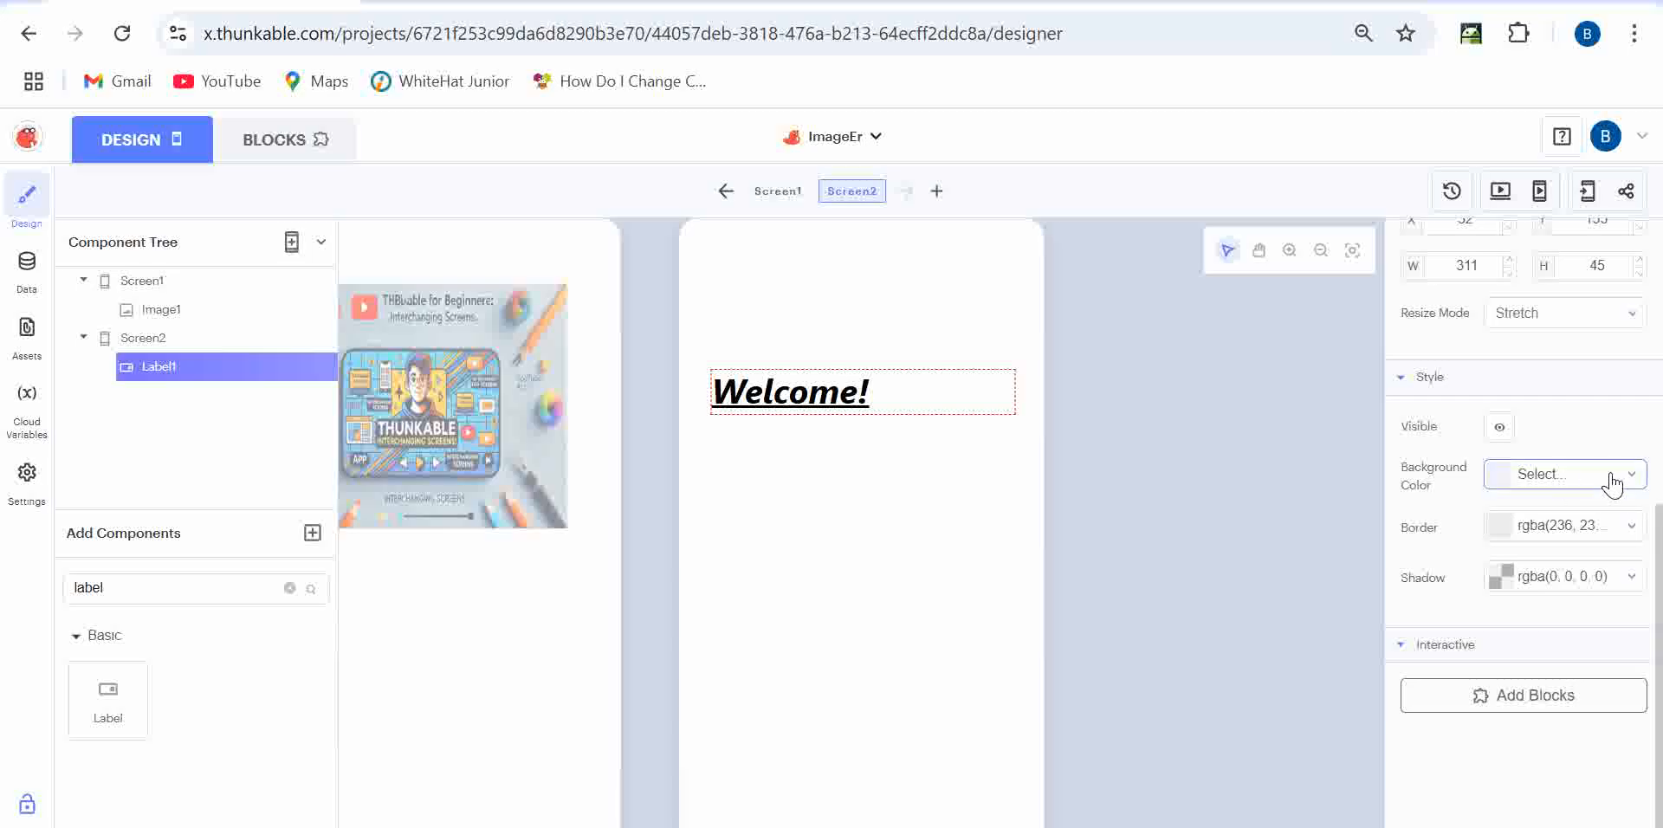
{"action": "left_click", "coordinate": [1544, 479]}
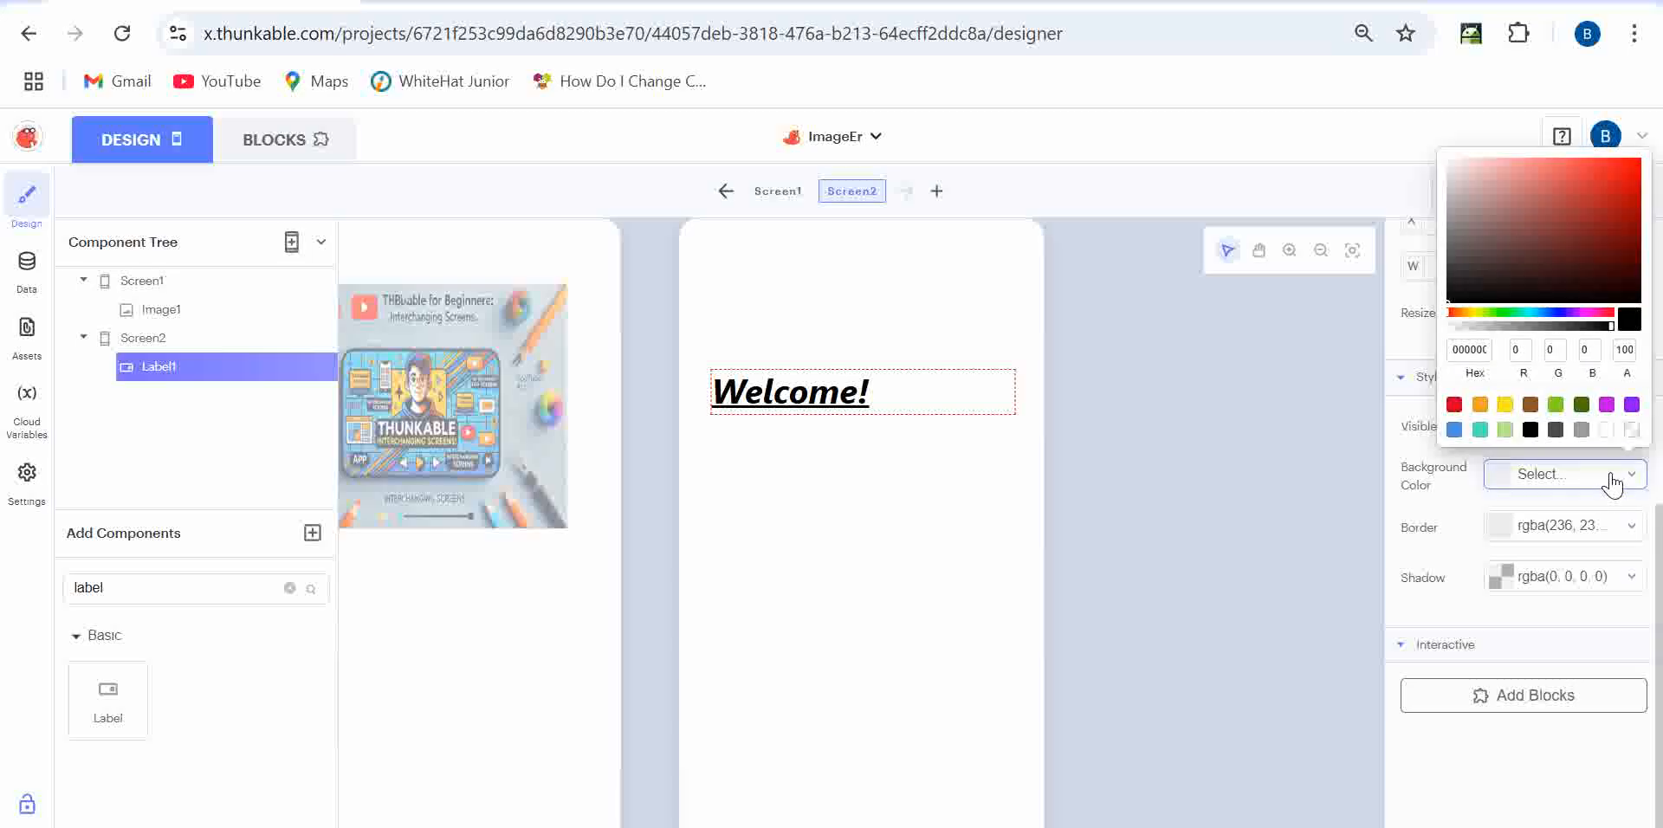
{"action": "left_click", "coordinate": [1608, 405]}
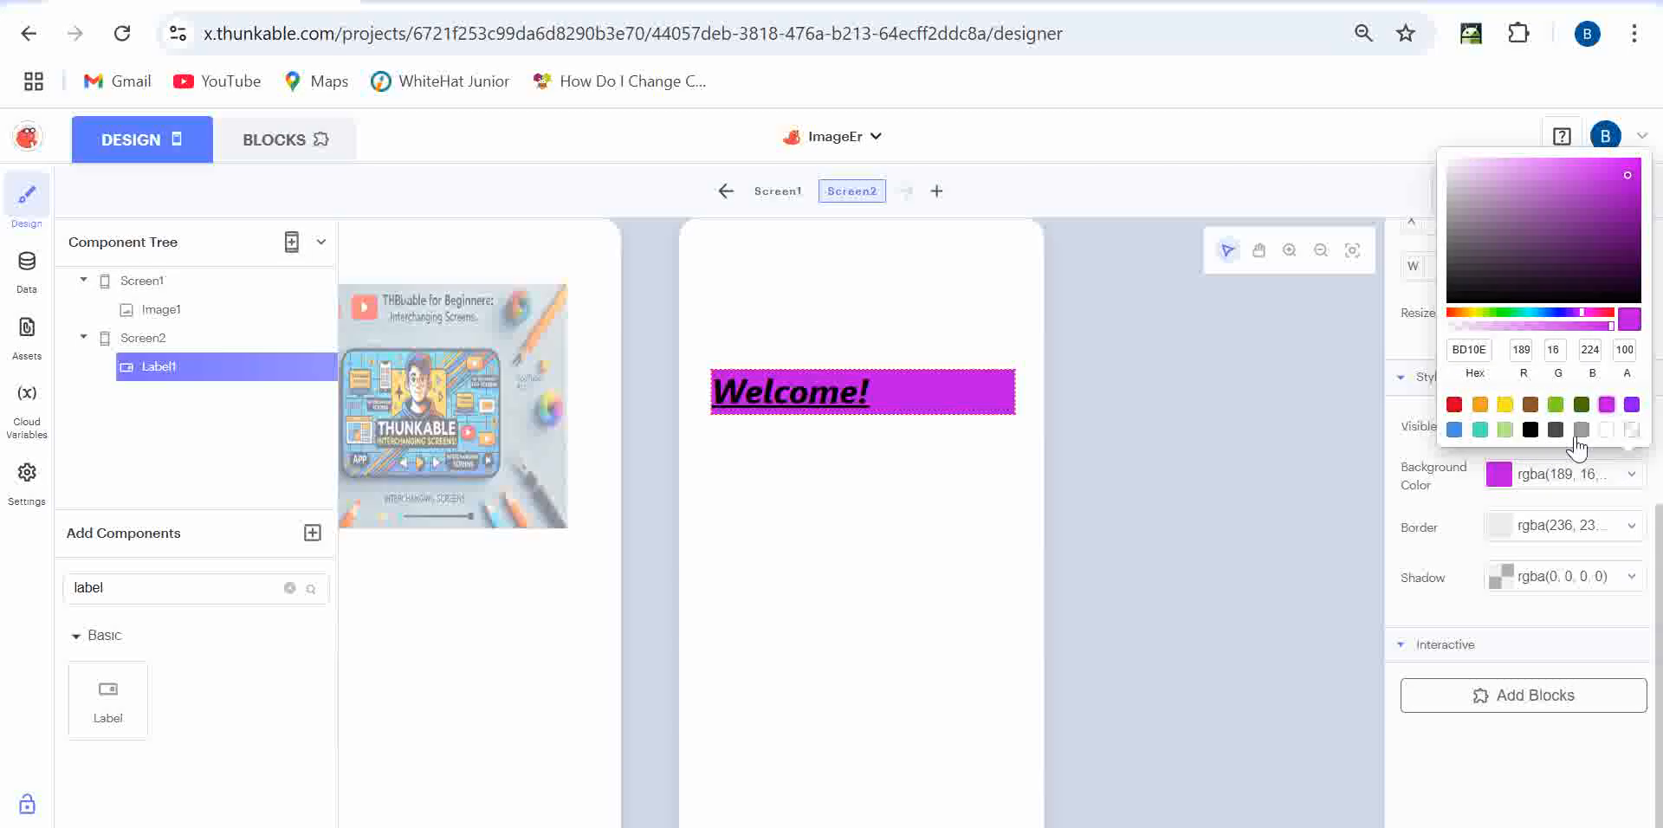
- Give the label a cyan border of width 2 with corner radius 20
{"action": "left_click", "coordinate": [1564, 528]}
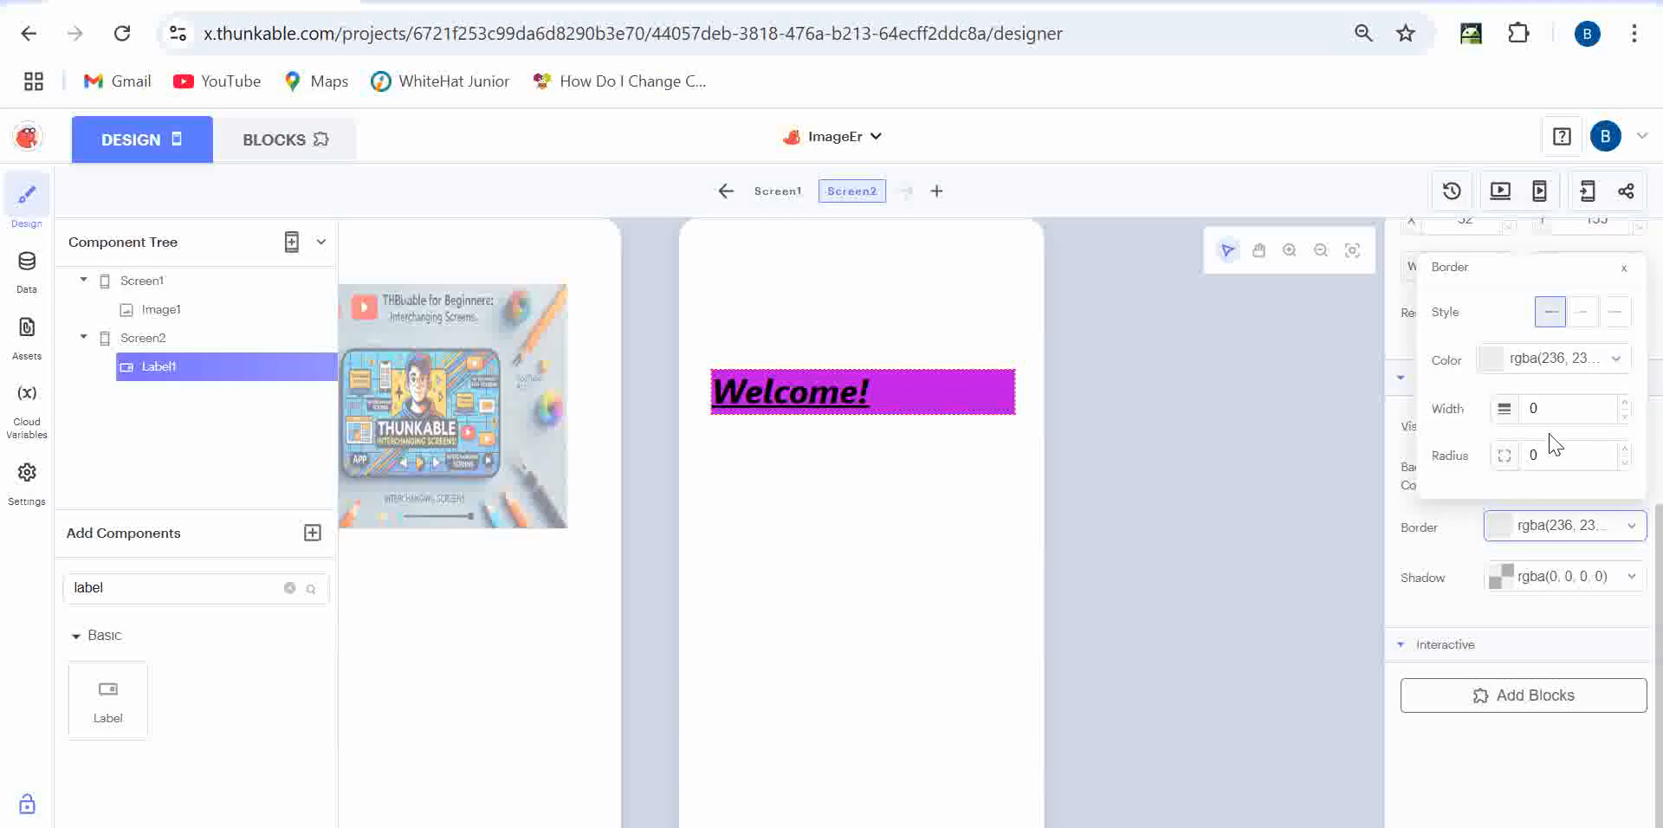
{"action": "left_click", "coordinate": [1597, 362]}
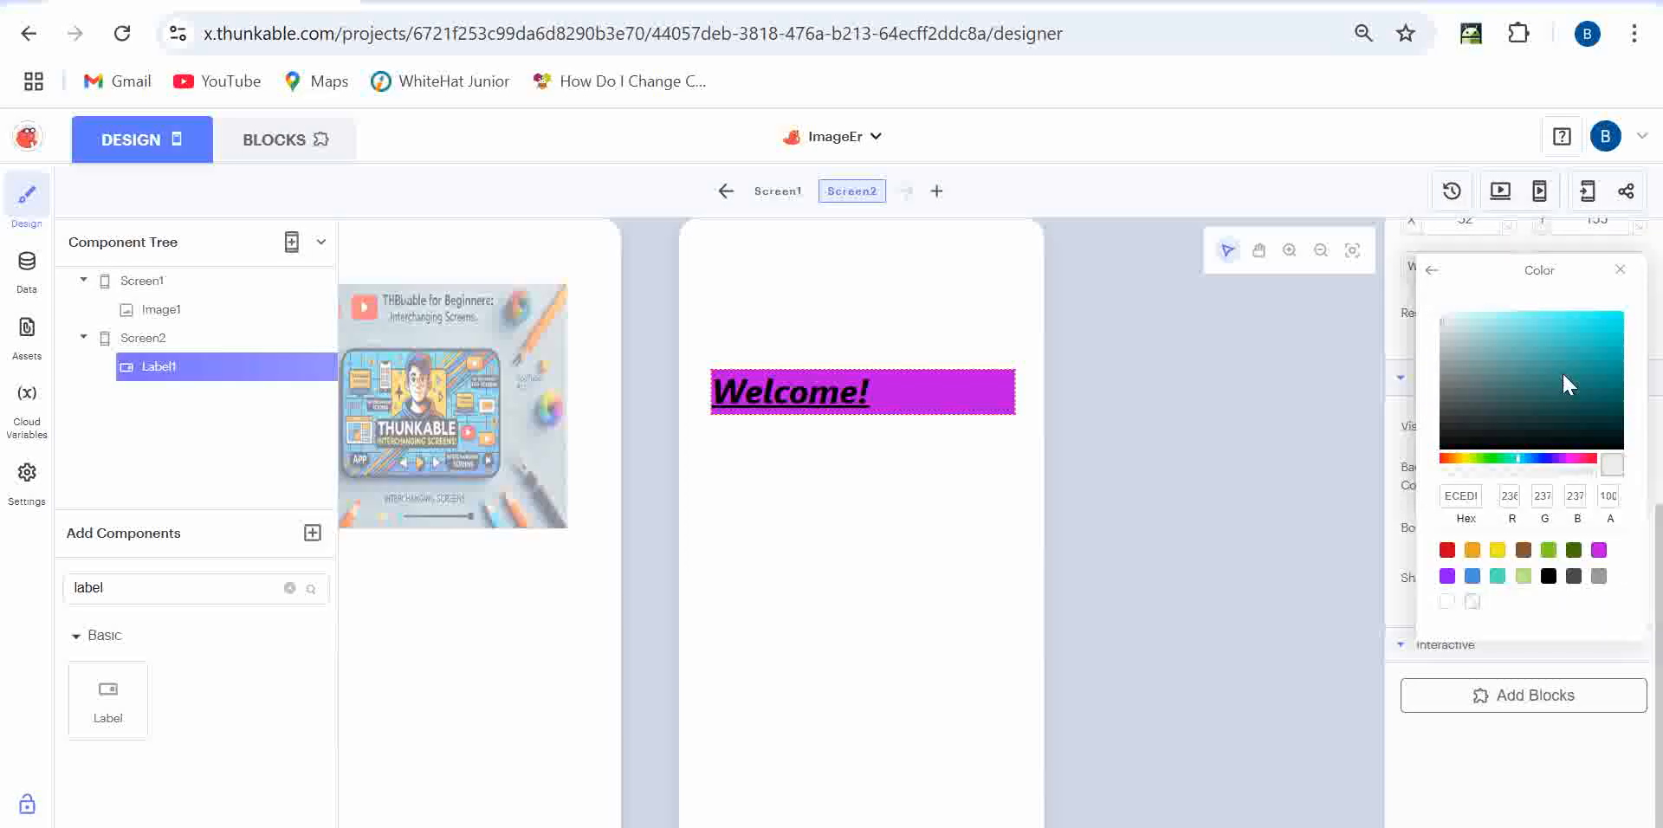
{"action": "left_click", "coordinate": [1622, 314]}
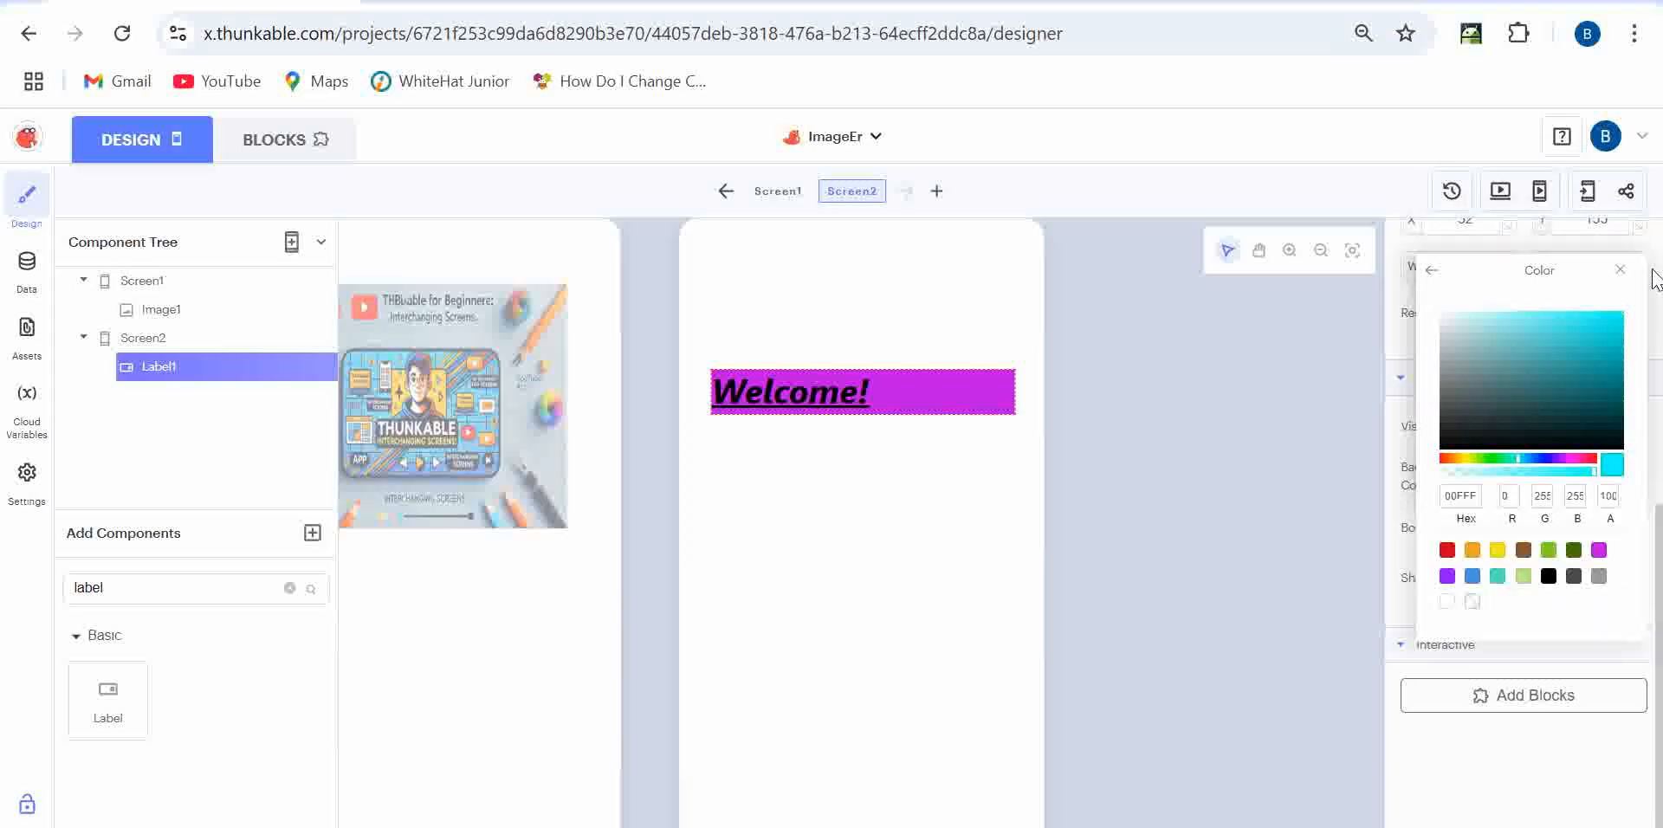
{"action": "left_click", "coordinate": [1402, 424]}
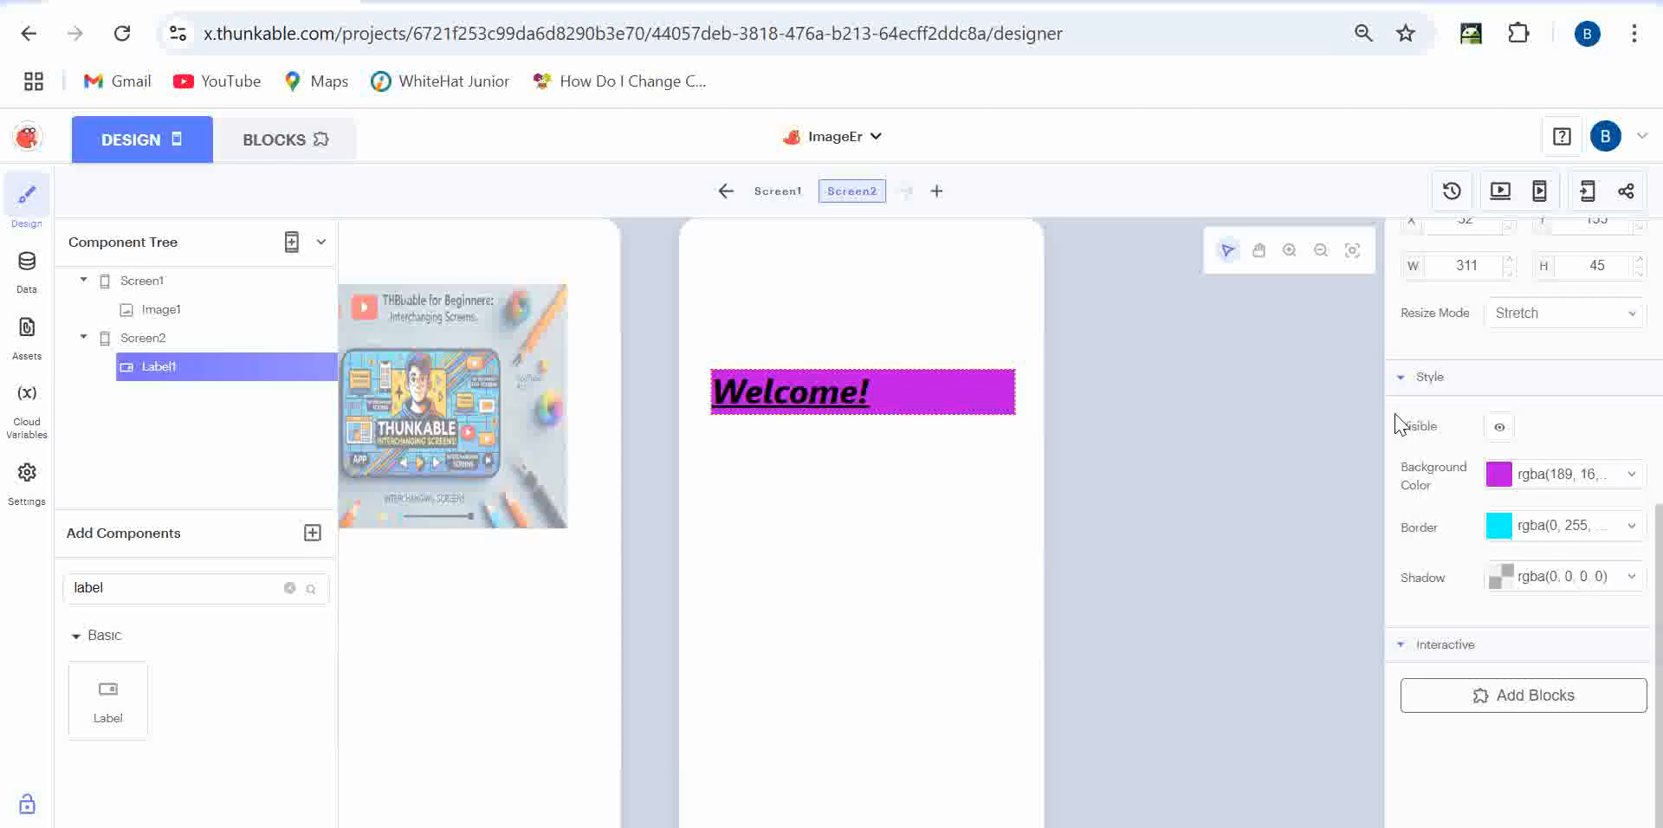
{"action": "left_click", "coordinate": [961, 547]}
{"action": "left_click", "coordinate": [979, 414]}
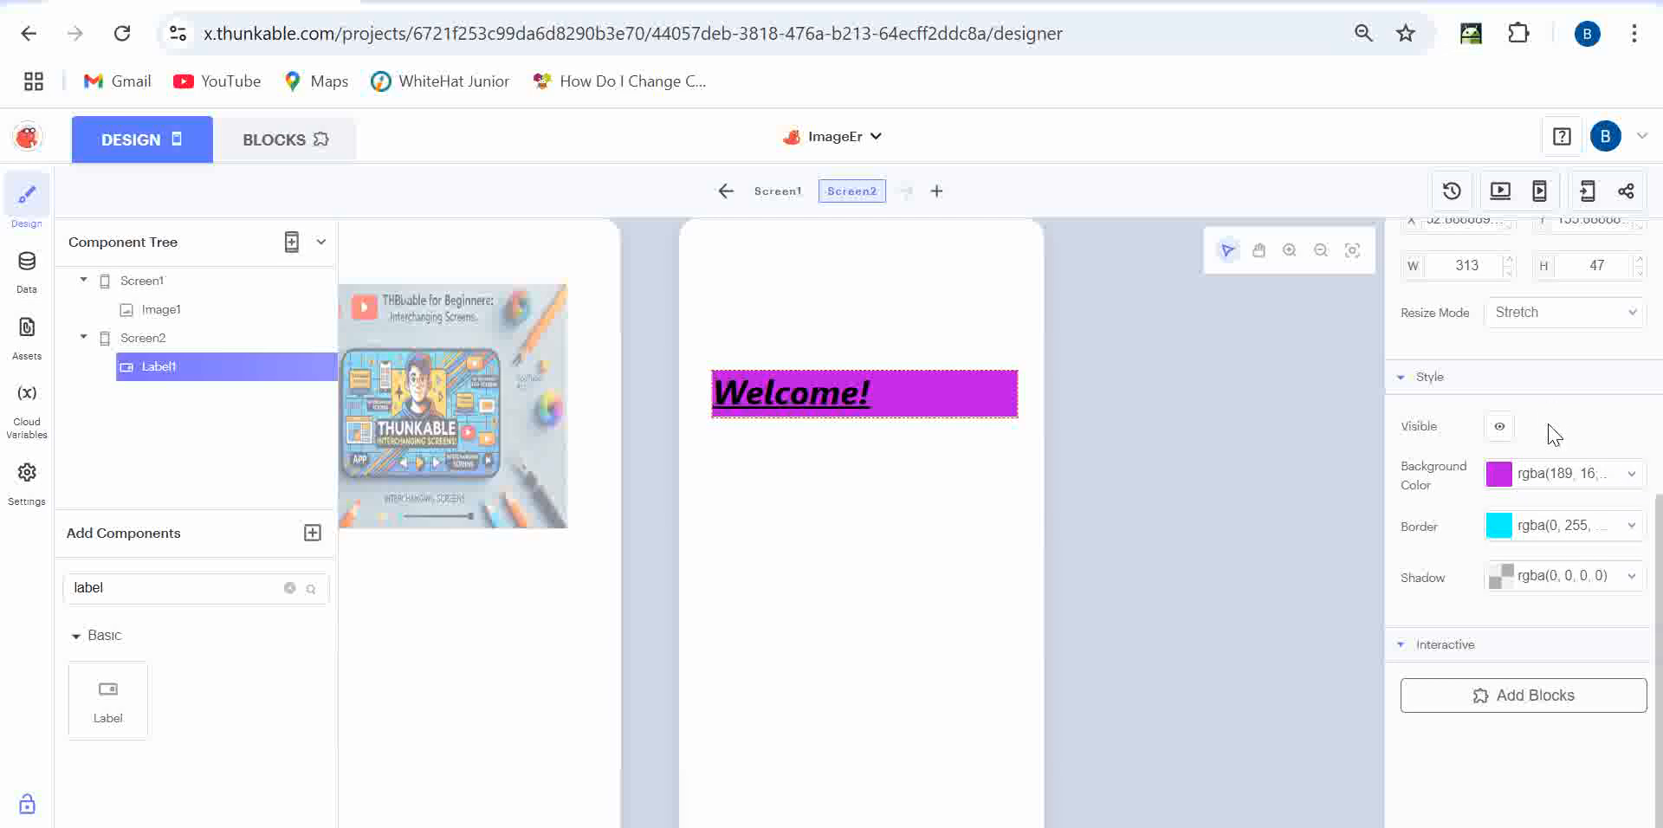
{"action": "left_click", "coordinate": [1607, 526]}
{"action": "left_click", "coordinate": [1574, 408]}
{"action": "left_click", "coordinate": [1625, 403]}
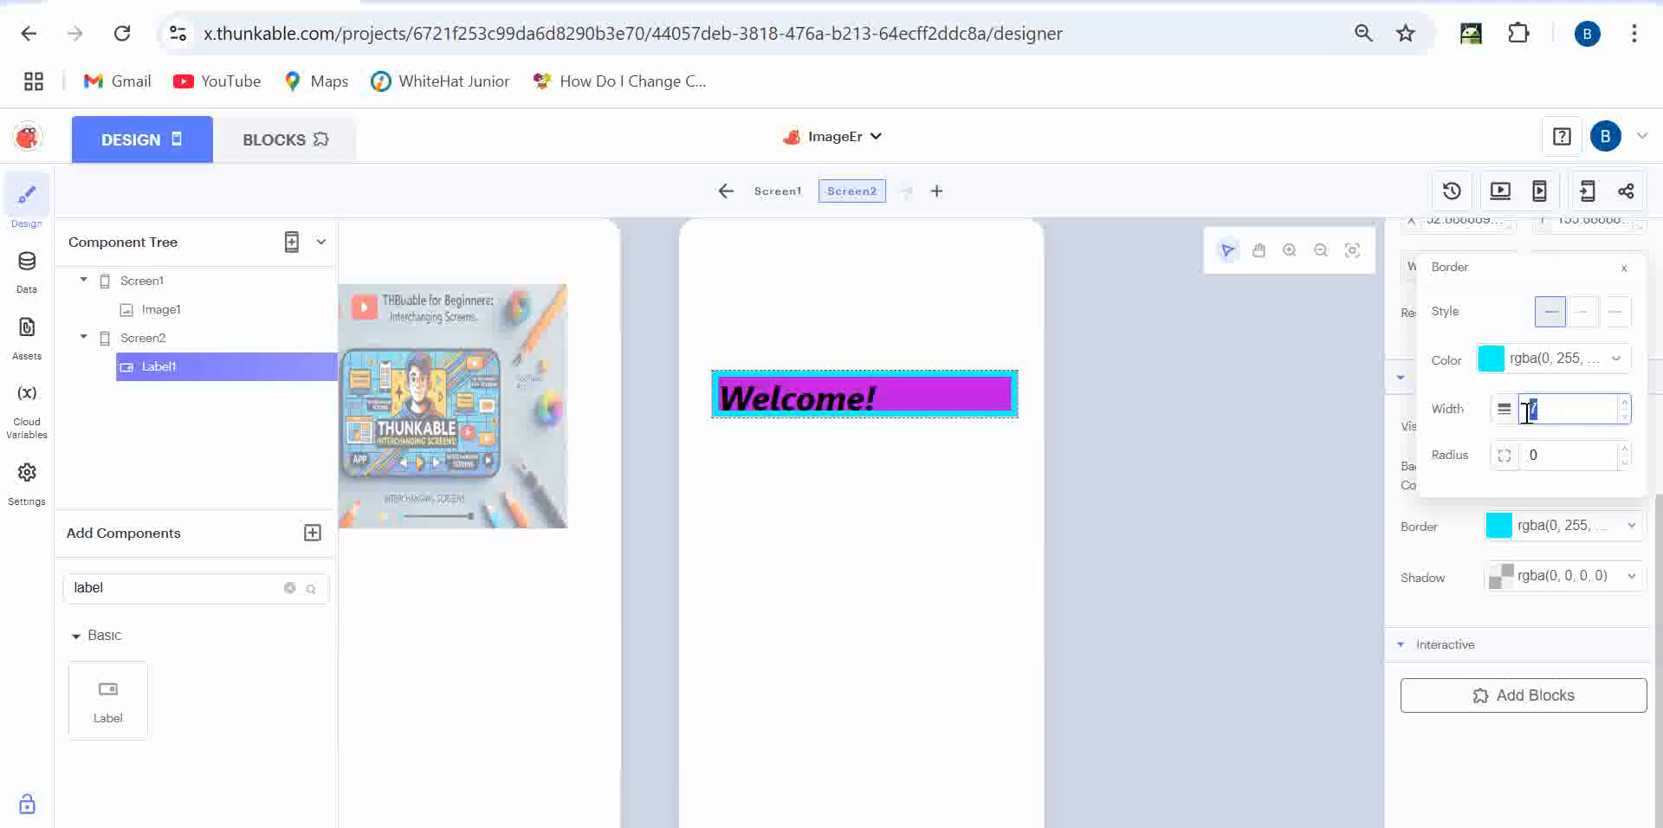
{"action": "double_click", "coordinate": [1530, 456]}
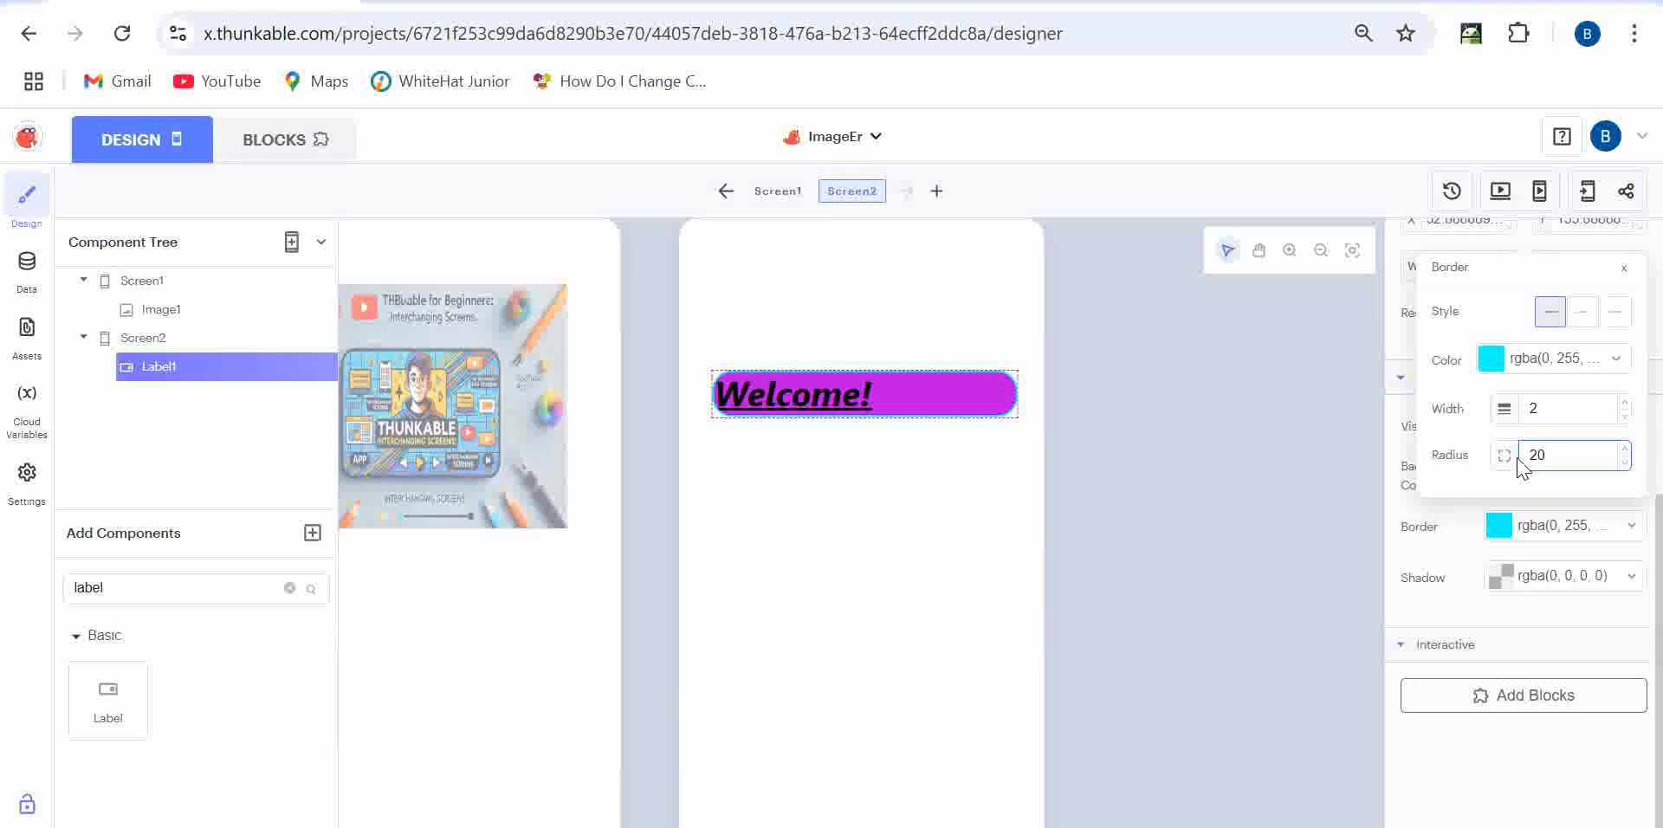
{"action": "left_click", "coordinate": [1487, 796]}
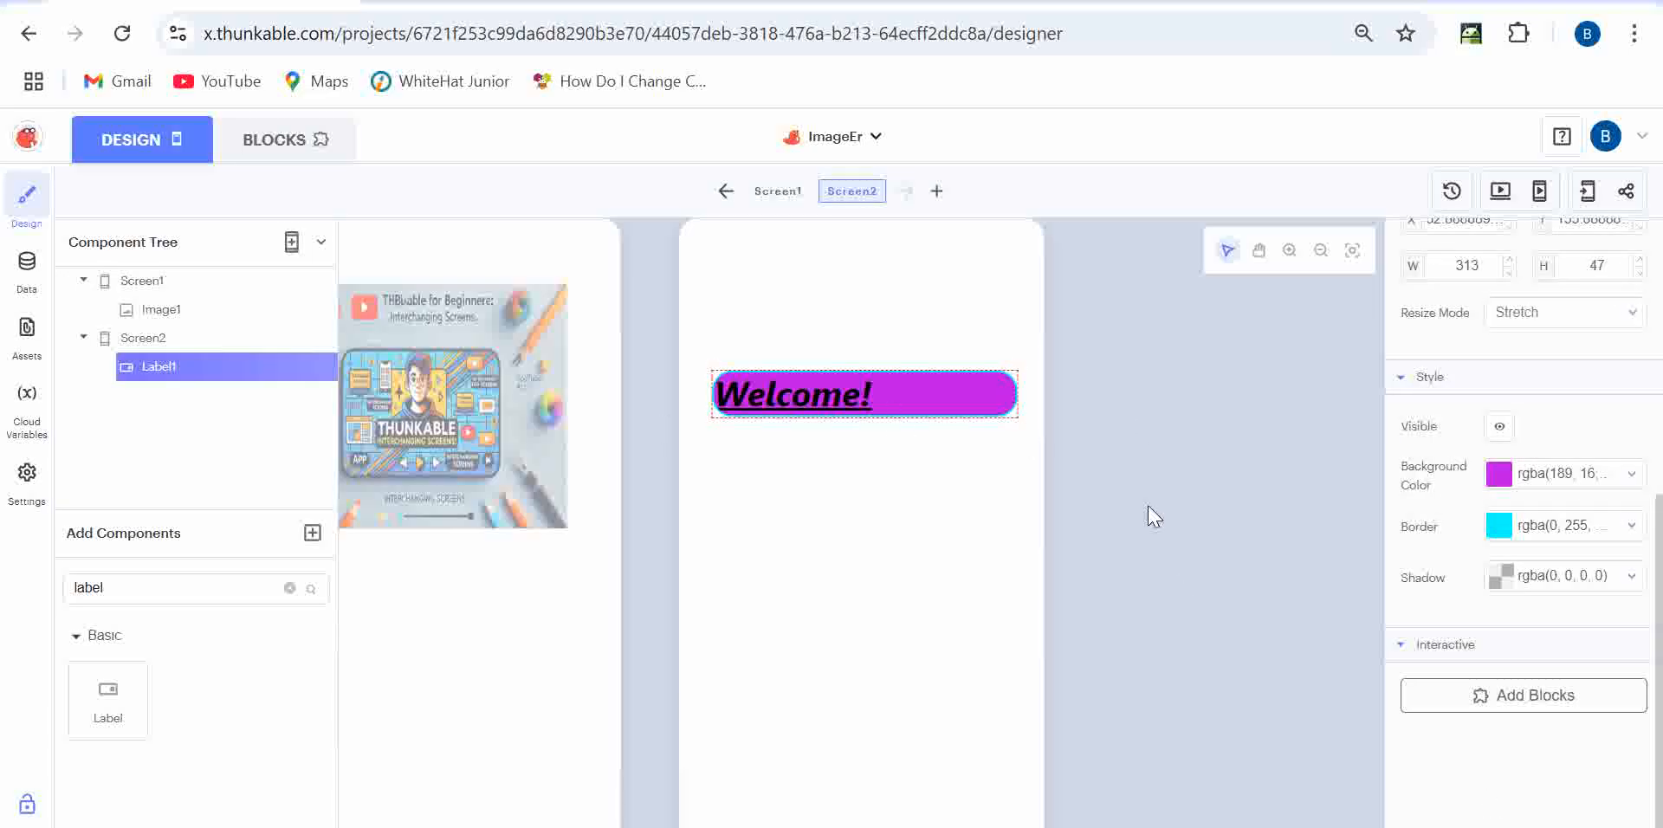
{"action": "left_click", "coordinate": [972, 448]}
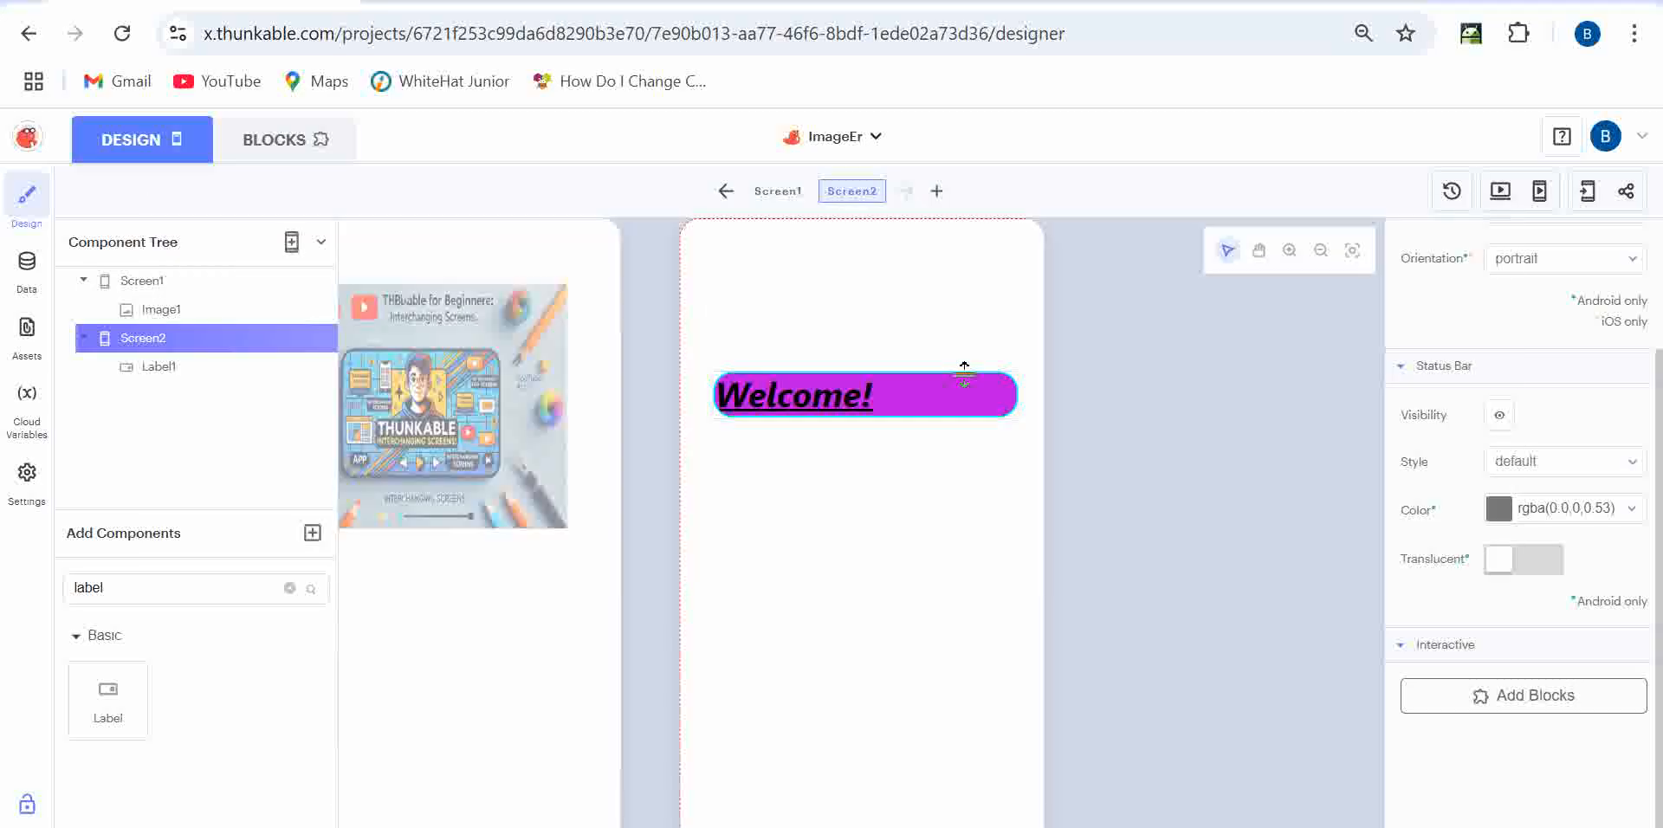
- Add a 'navigate to Screen2' block to Screen1's 'when Image1 Click' event
{"action": "left_click", "coordinate": [466, 630]}
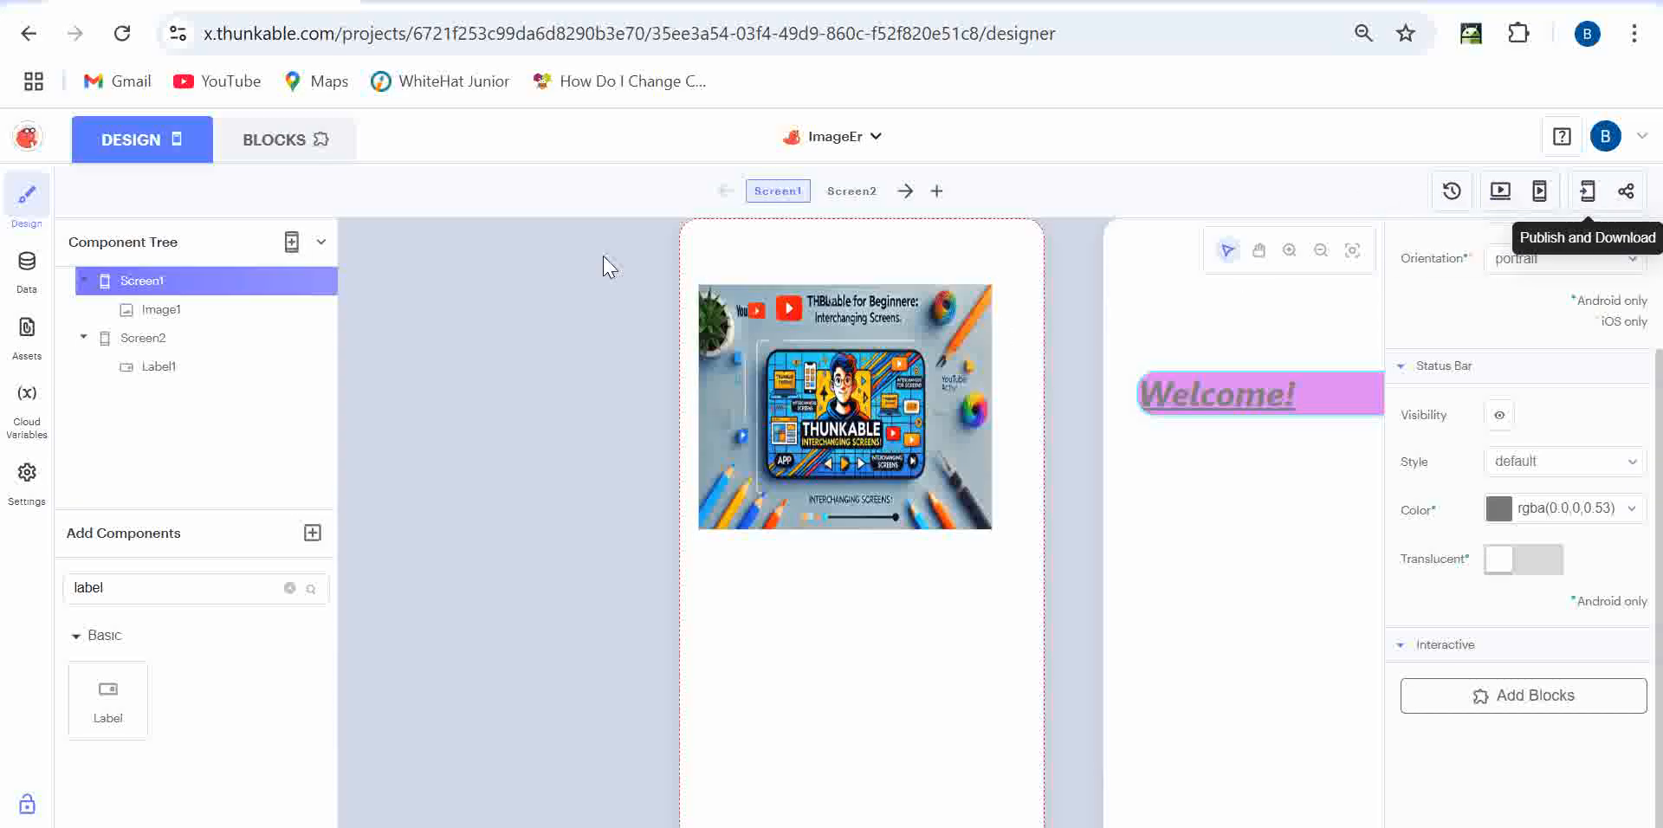
{"action": "left_click", "coordinate": [290, 138]}
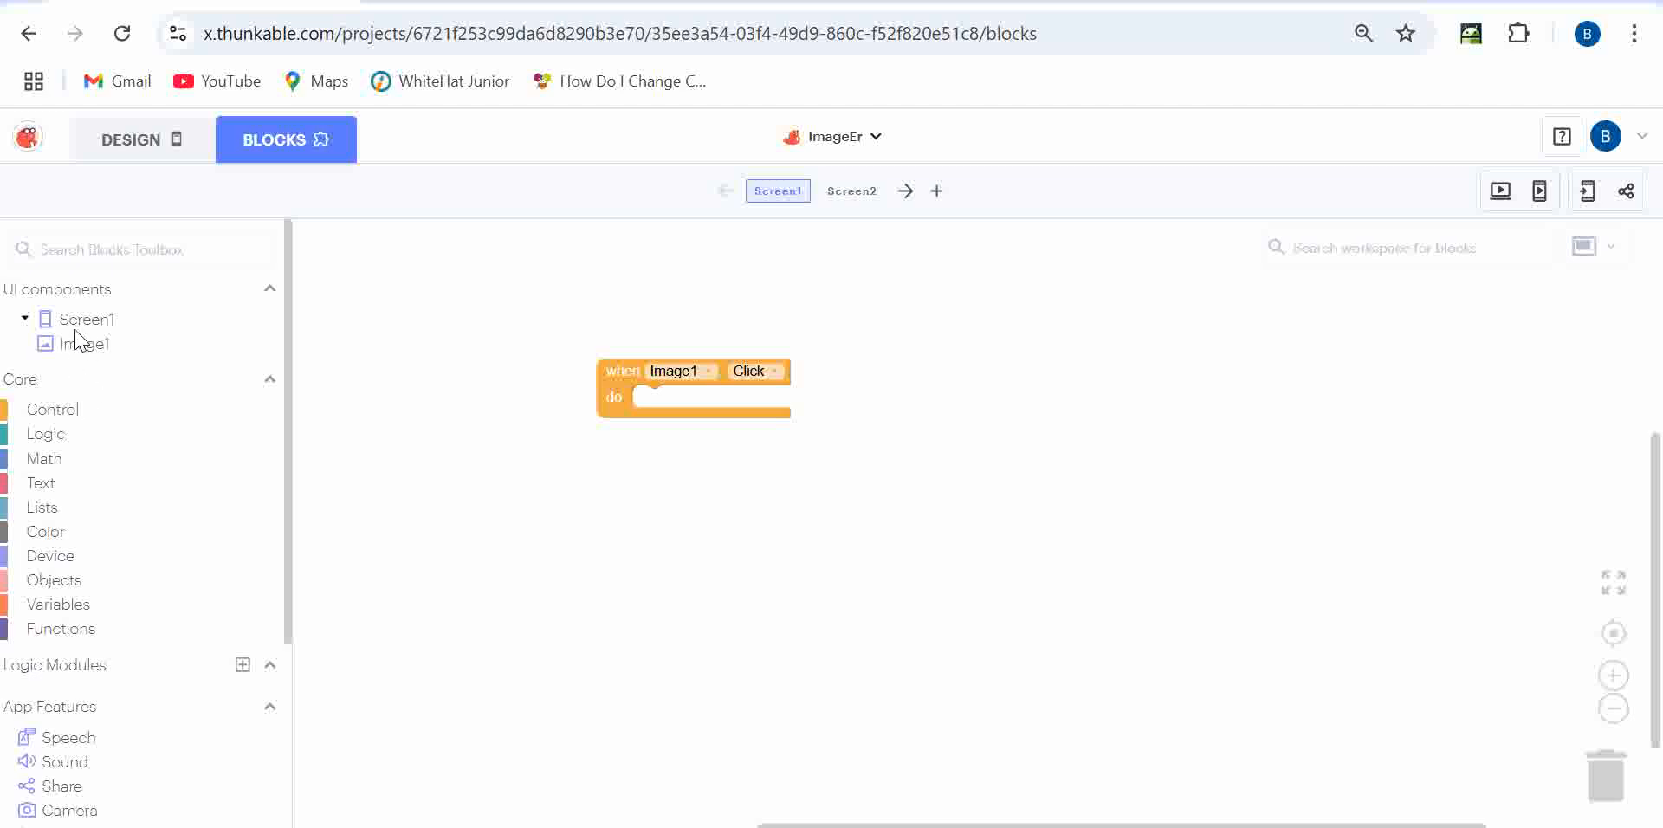
{"action": "left_click", "coordinate": [63, 409]}
{"action": "left_click_drag", "start_coordinate": [322, 241], "coordinate": [684, 407]}
{"action": "left_click", "coordinate": [780, 406]}
{"action": "left_click", "coordinate": [781, 473]}
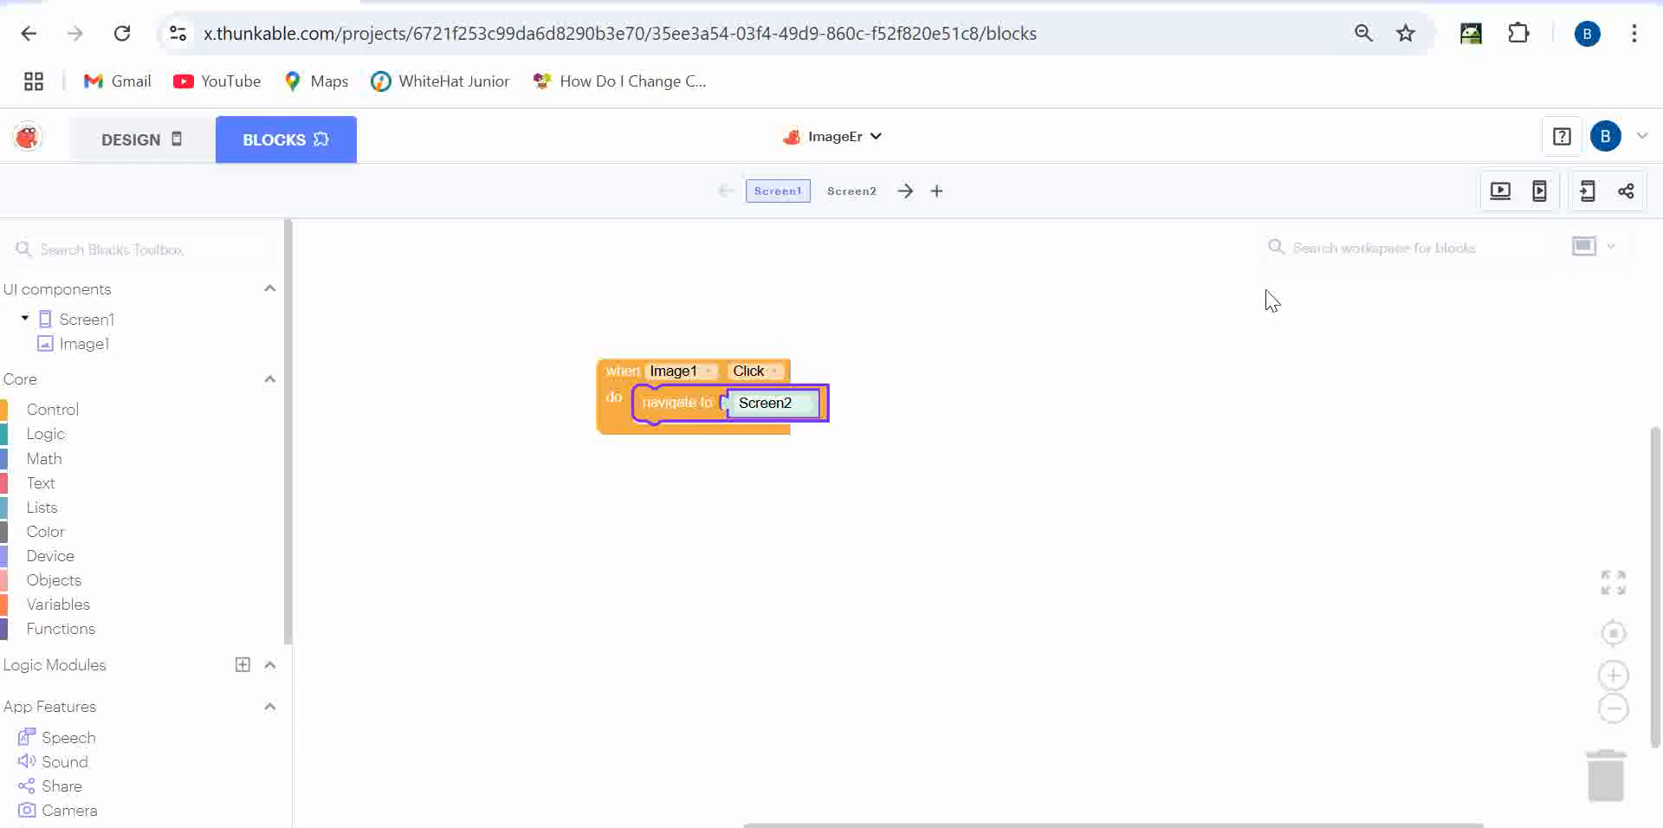
- Test in Web Preview that tapping the image opens Screen2, then return to Design
{"action": "left_click", "coordinate": [1500, 191]}
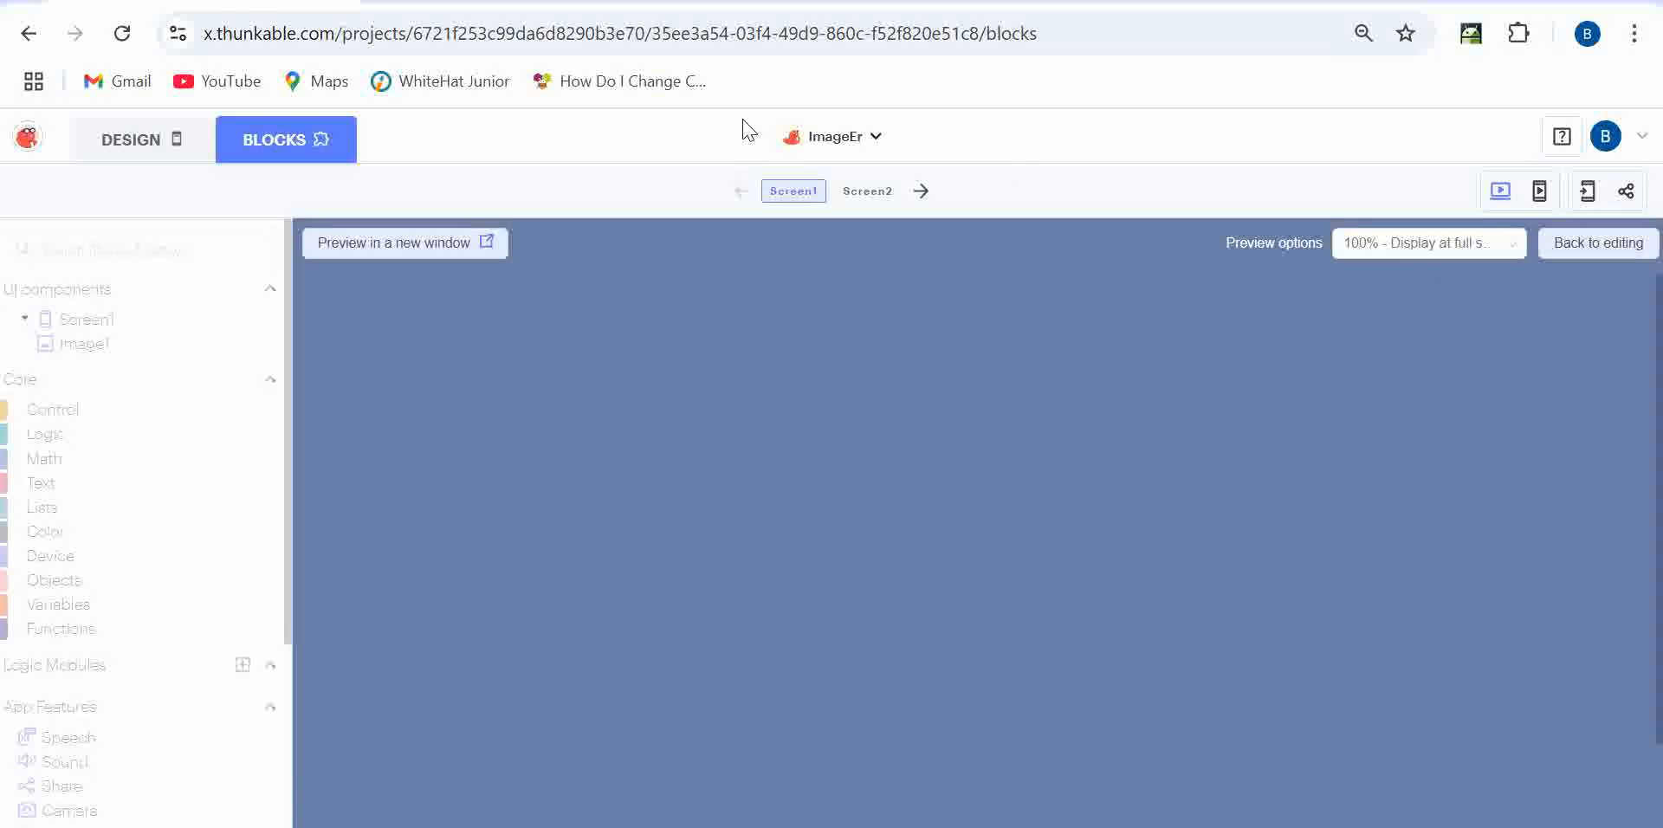
{"action": "left_click", "coordinate": [980, 567]}
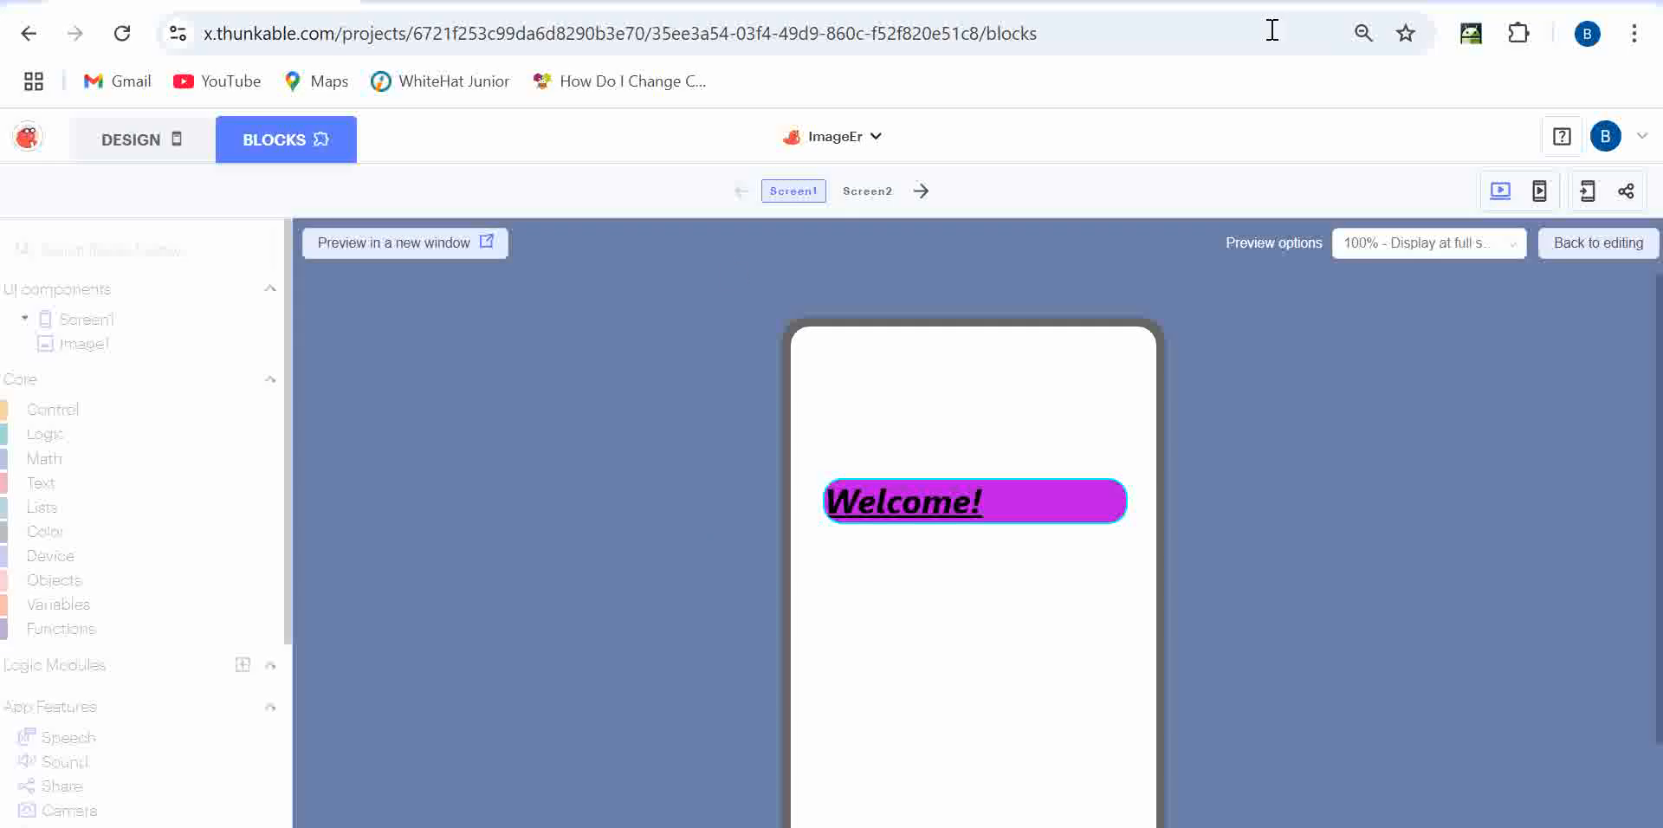
{"action": "left_click", "coordinate": [1501, 191]}
{"action": "left_click", "coordinate": [185, 152]}
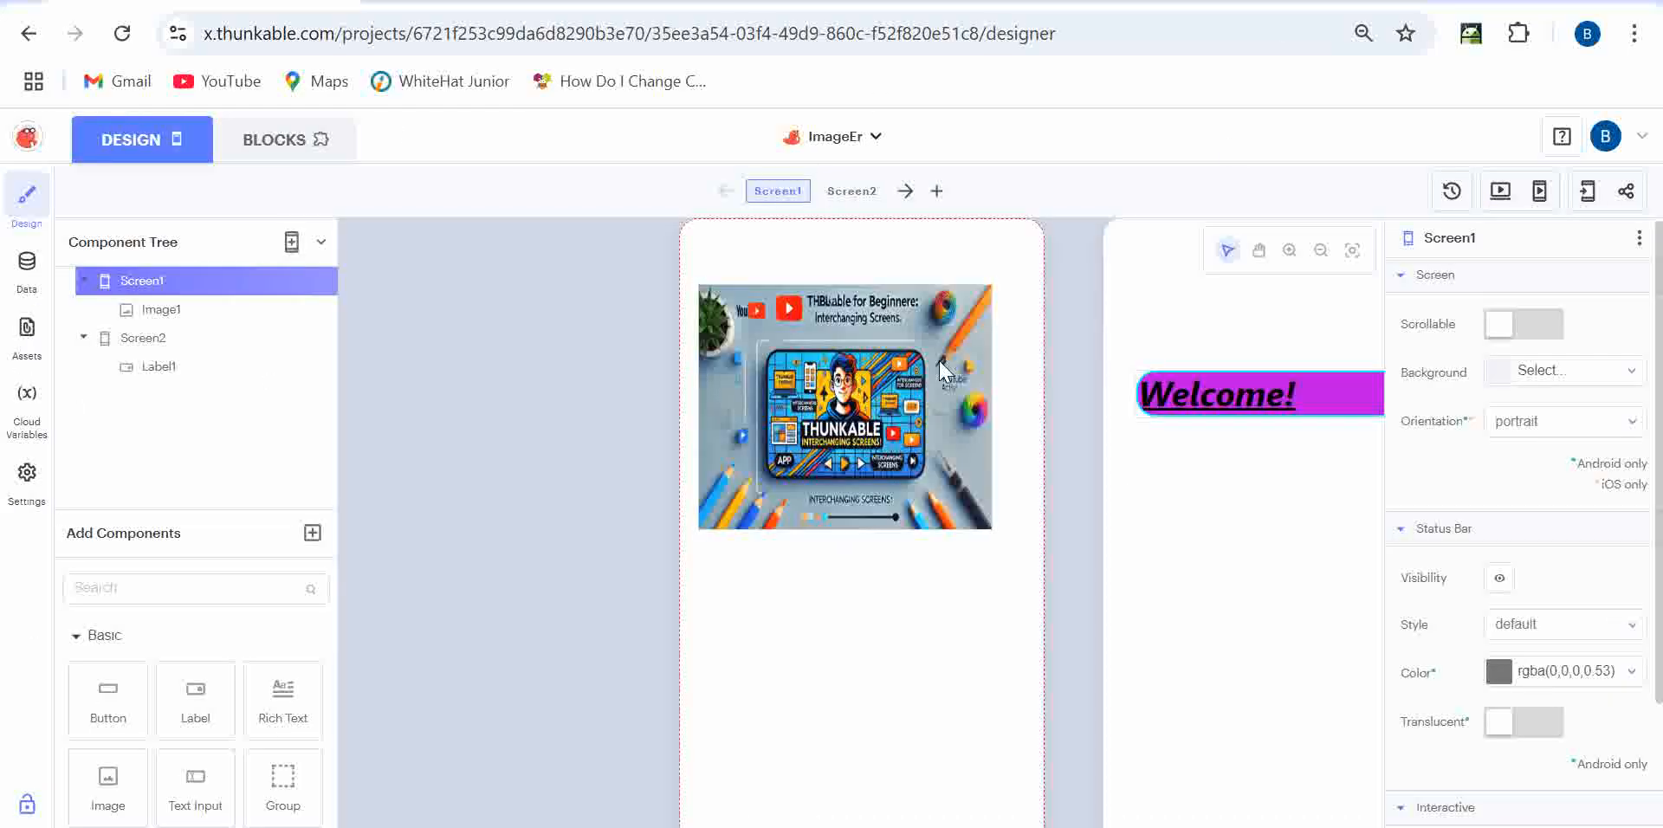
- Set Image1's border radius to 360 so the image becomes round
{"action": "left_click", "coordinate": [942, 370]}
{"action": "scroll", "coordinate": [1508, 684], "scroll_direction": "down", "scroll_amount": 2}
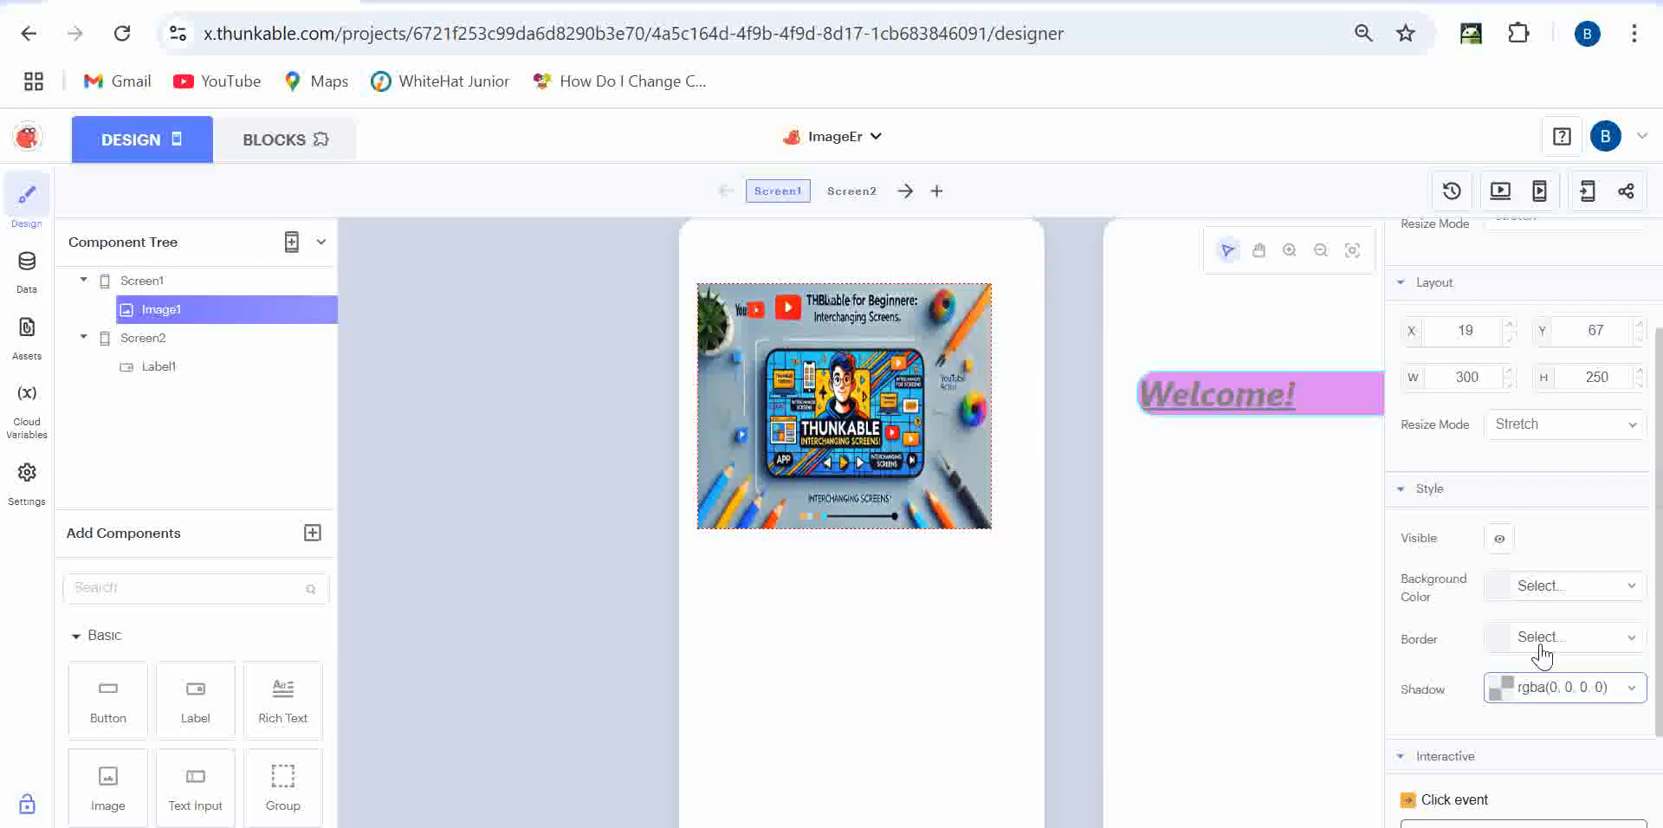
{"action": "left_click", "coordinate": [1525, 639]}
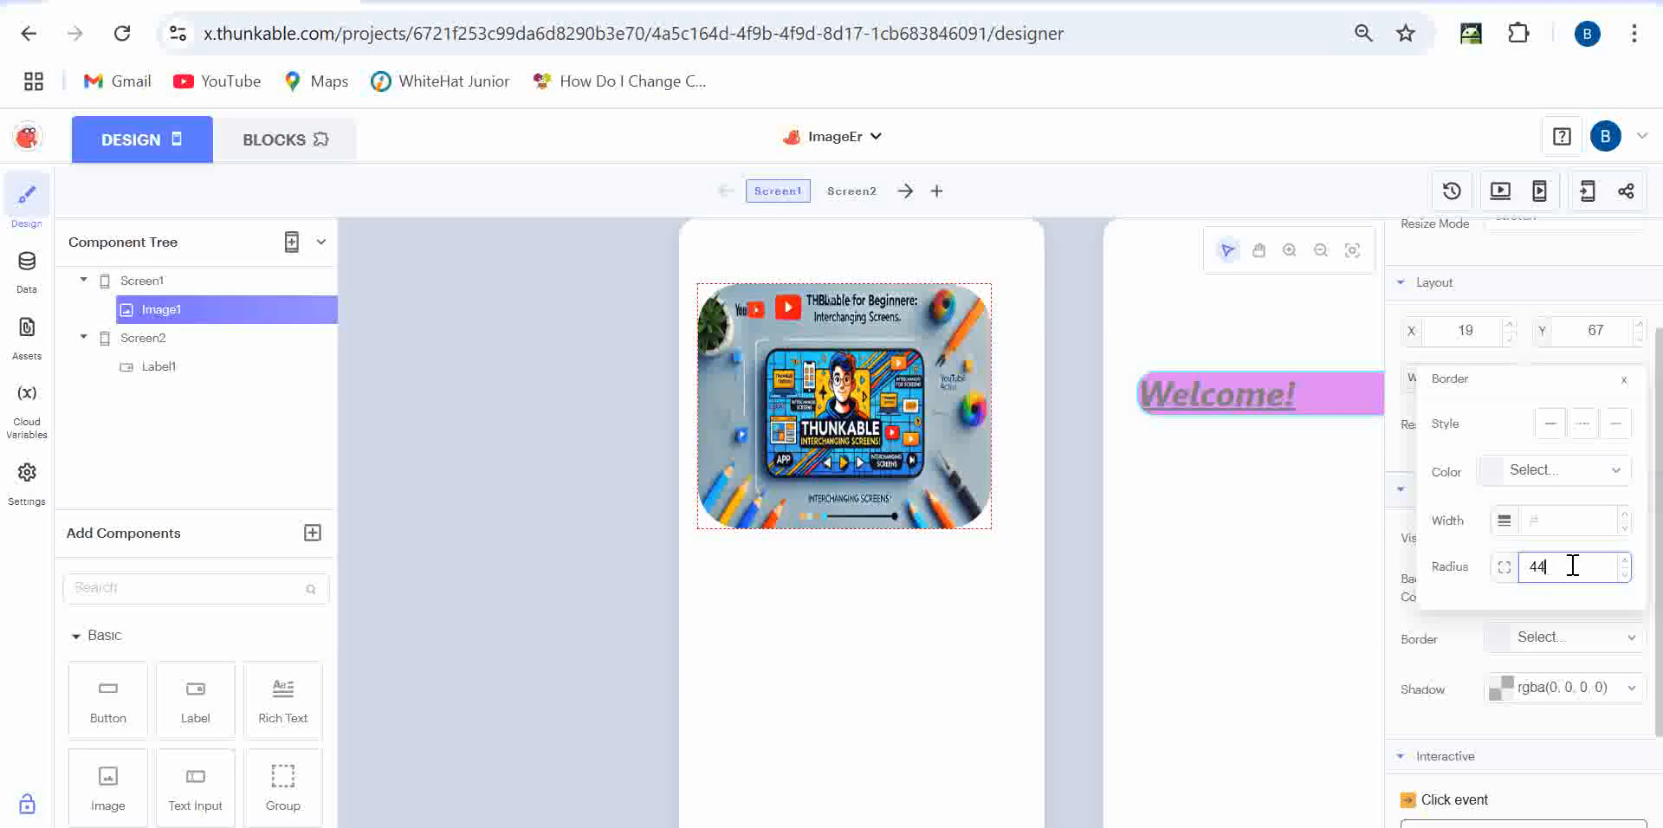
{"action": "left_click_drag", "start_coordinate": [870, 459], "coordinate": [875, 429]}
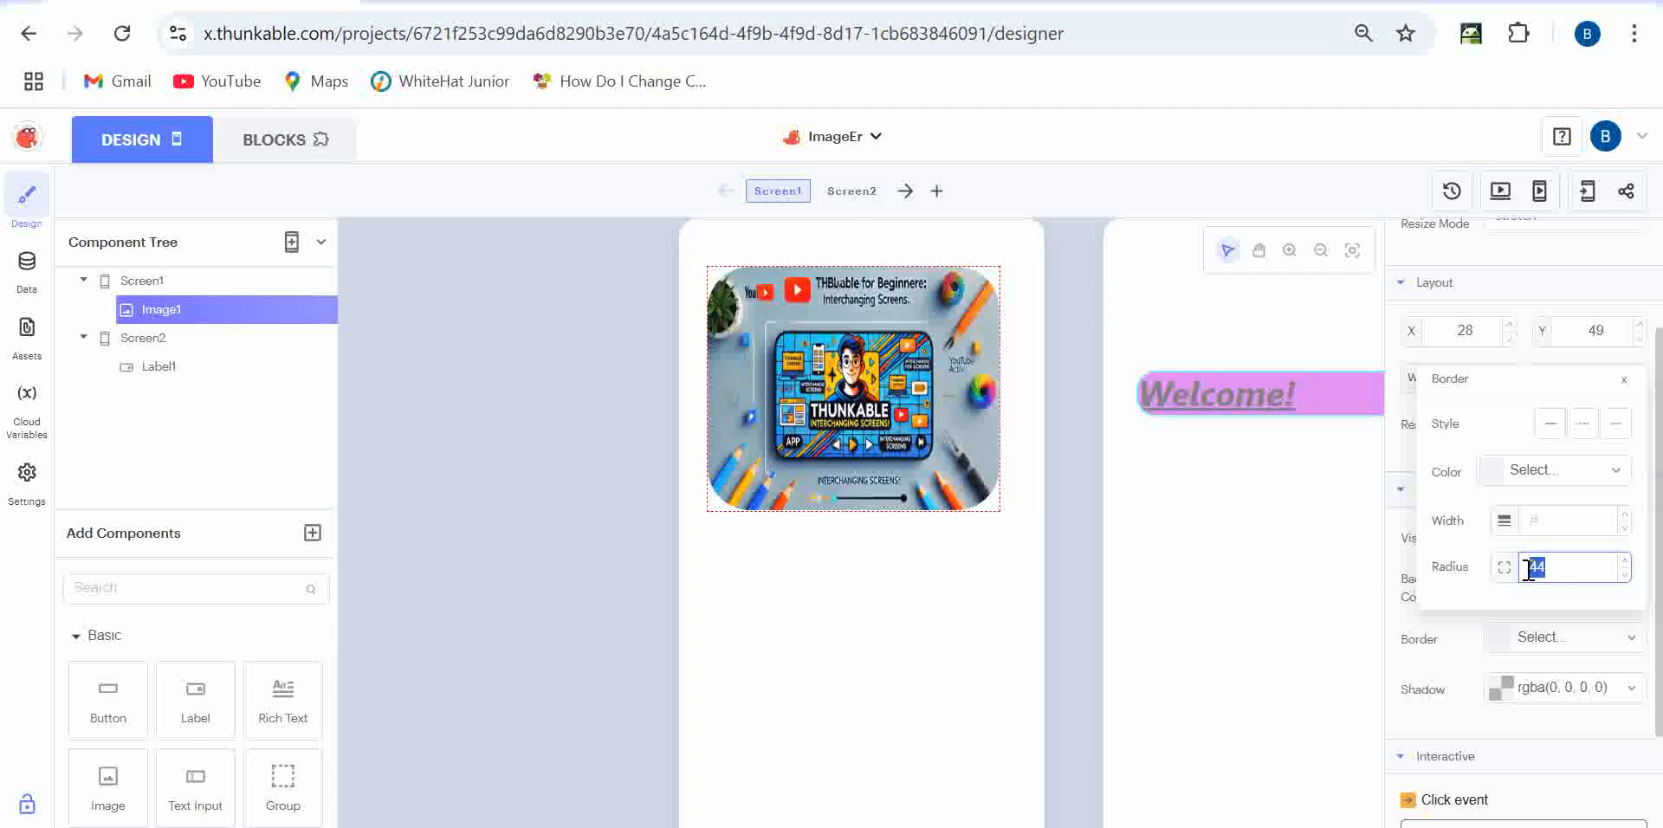
{"action": "left_click", "coordinate": [1334, 657]}
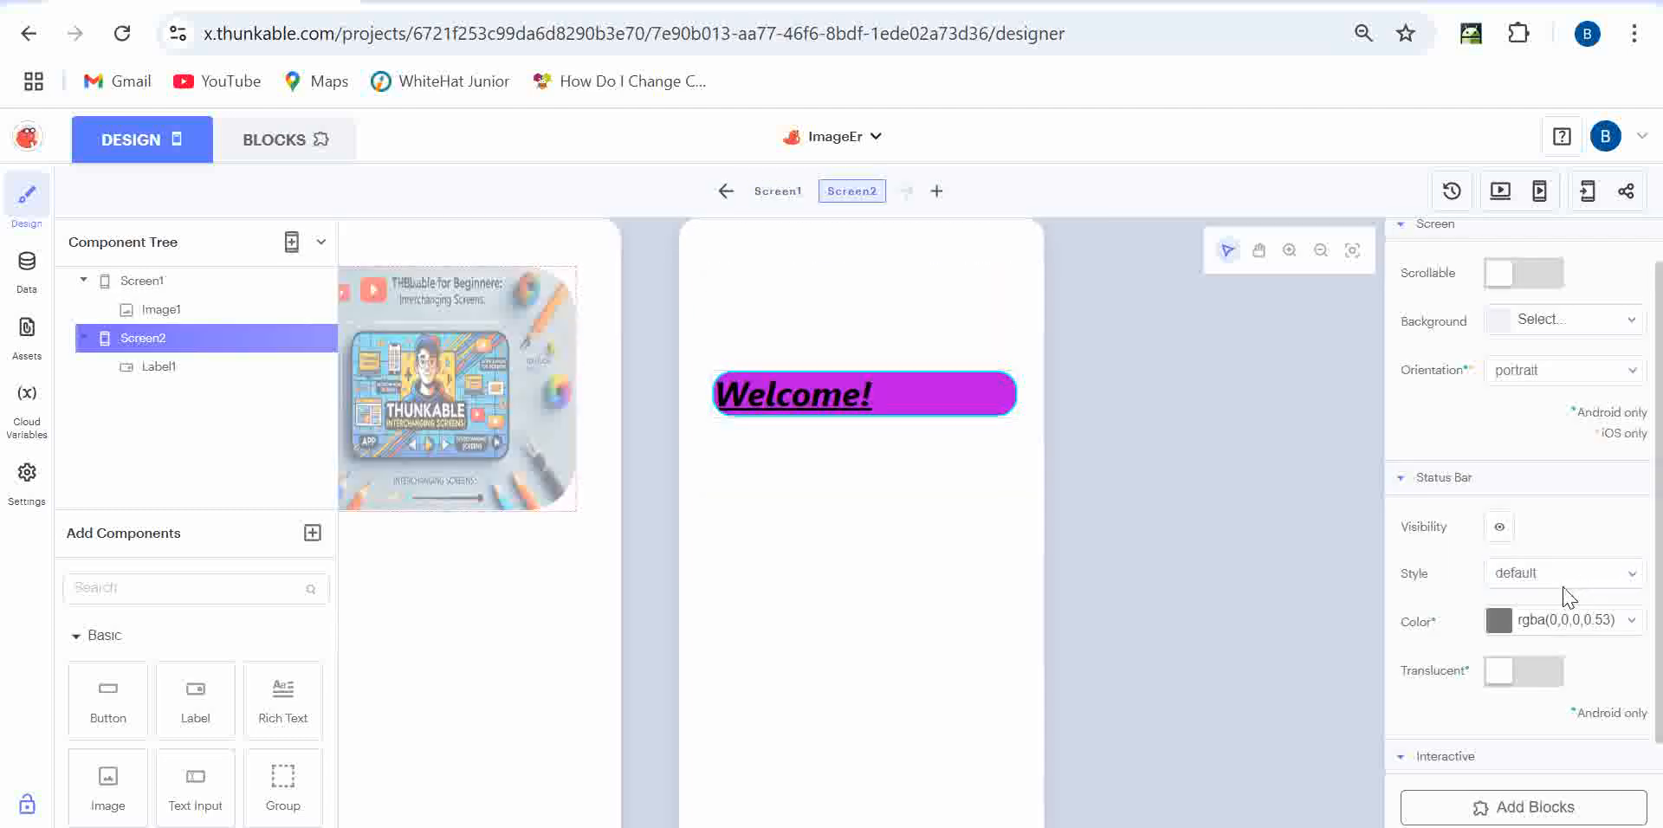
{"action": "left_click", "coordinate": [600, 600]}
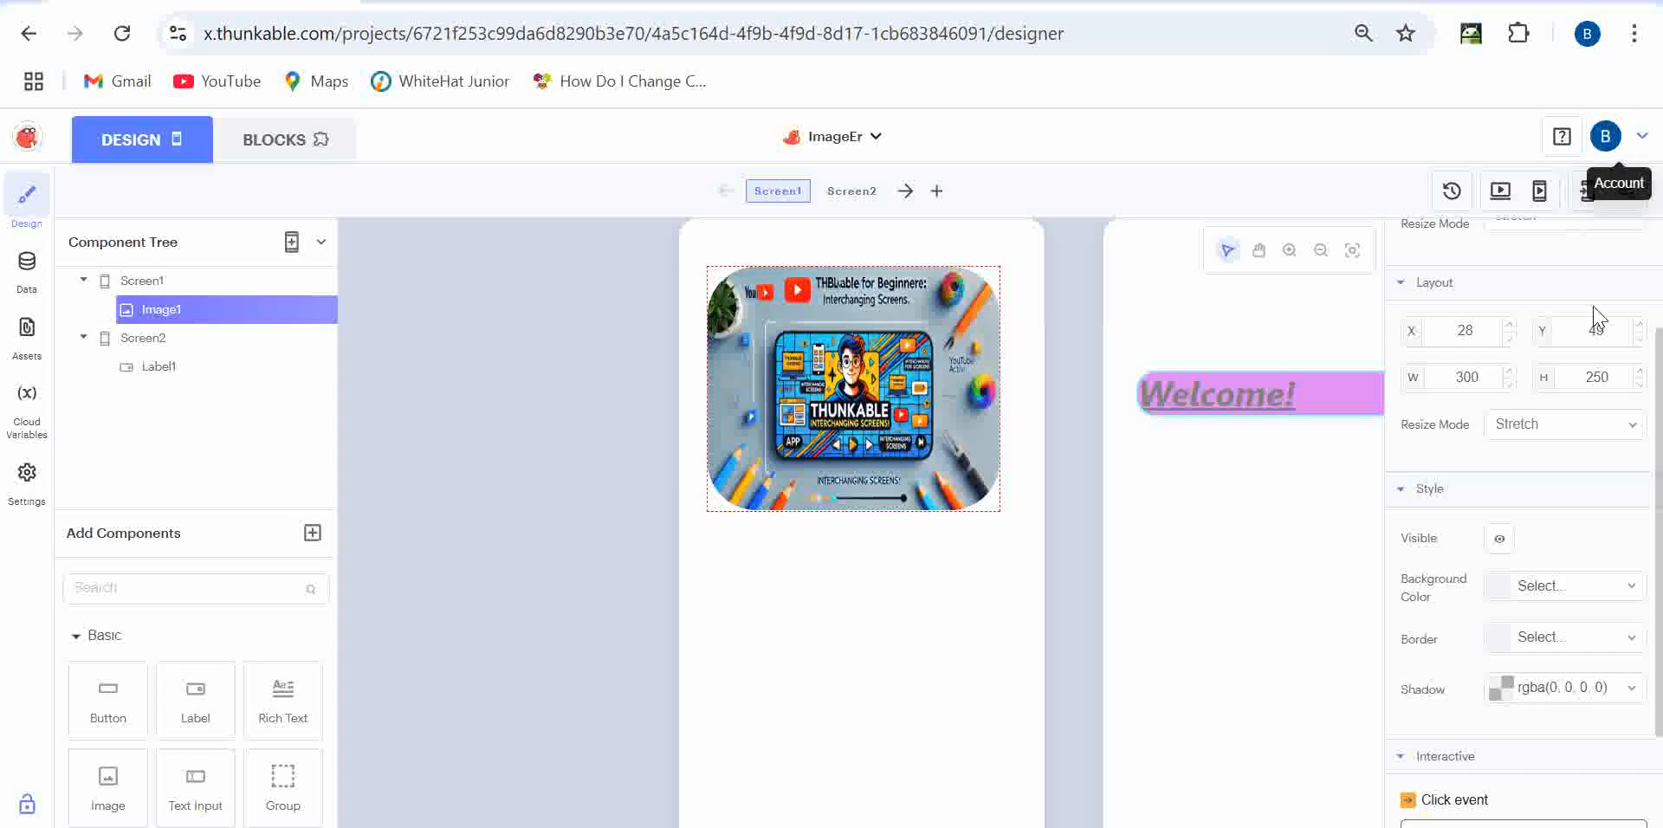
{"action": "scroll", "coordinate": [1527, 442], "scroll_direction": "down", "scroll_amount": 1}
{"action": "scroll", "coordinate": [1526, 447], "scroll_direction": "down", "scroll_amount": 1}
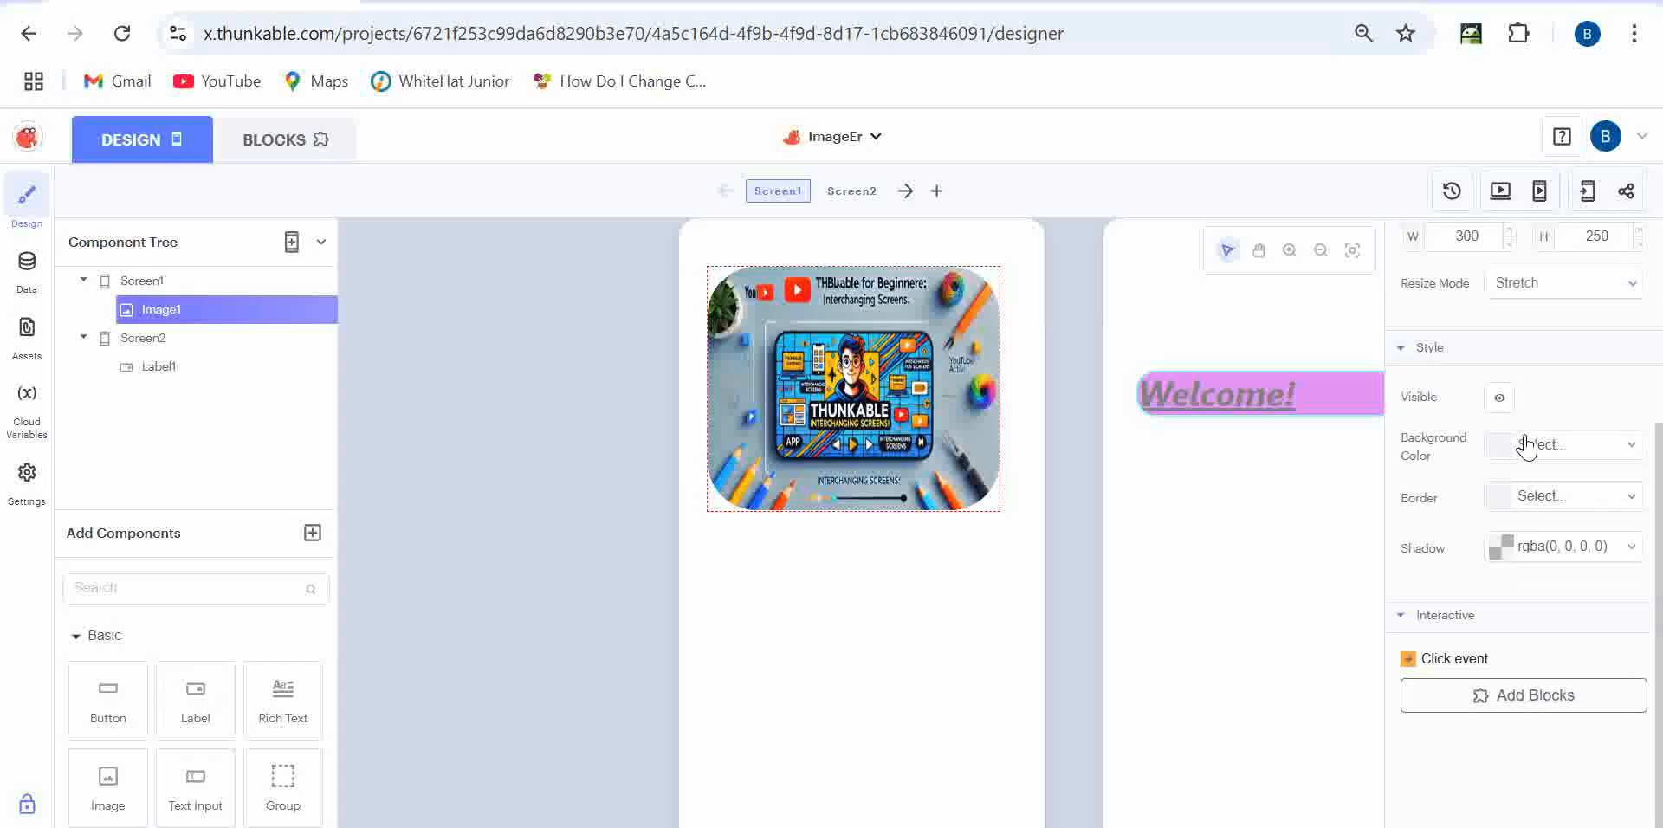
{"action": "left_click", "coordinate": [1559, 497]}
{"action": "left_click_drag", "start_coordinate": [1557, 426], "coordinate": [1507, 438]}
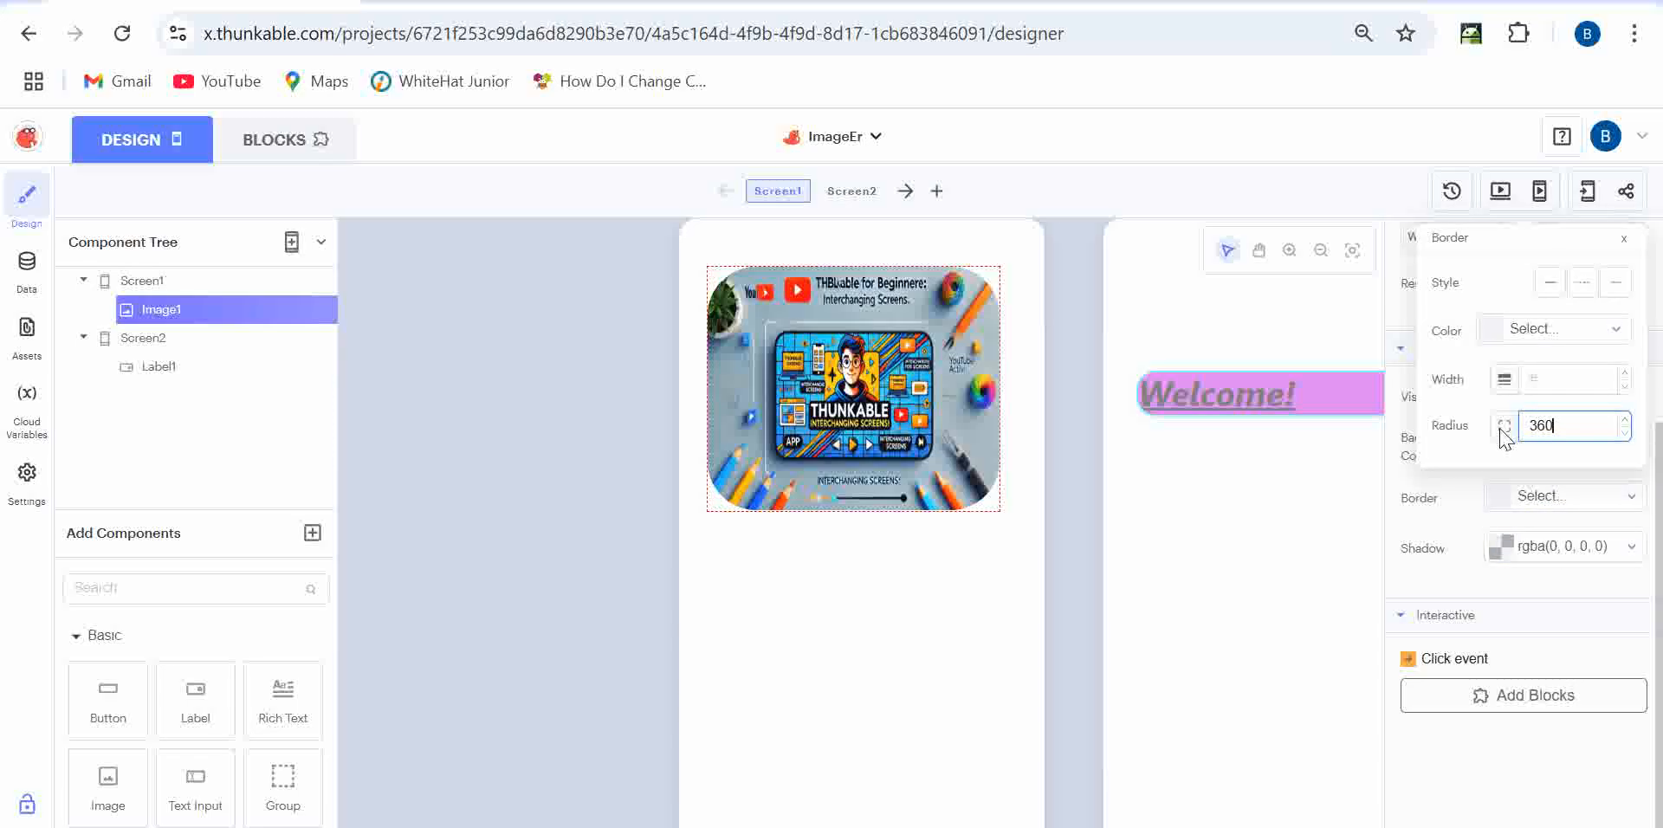
{"action": "left_click", "coordinate": [1252, 559]}
{"action": "left_click", "coordinate": [444, 522]}
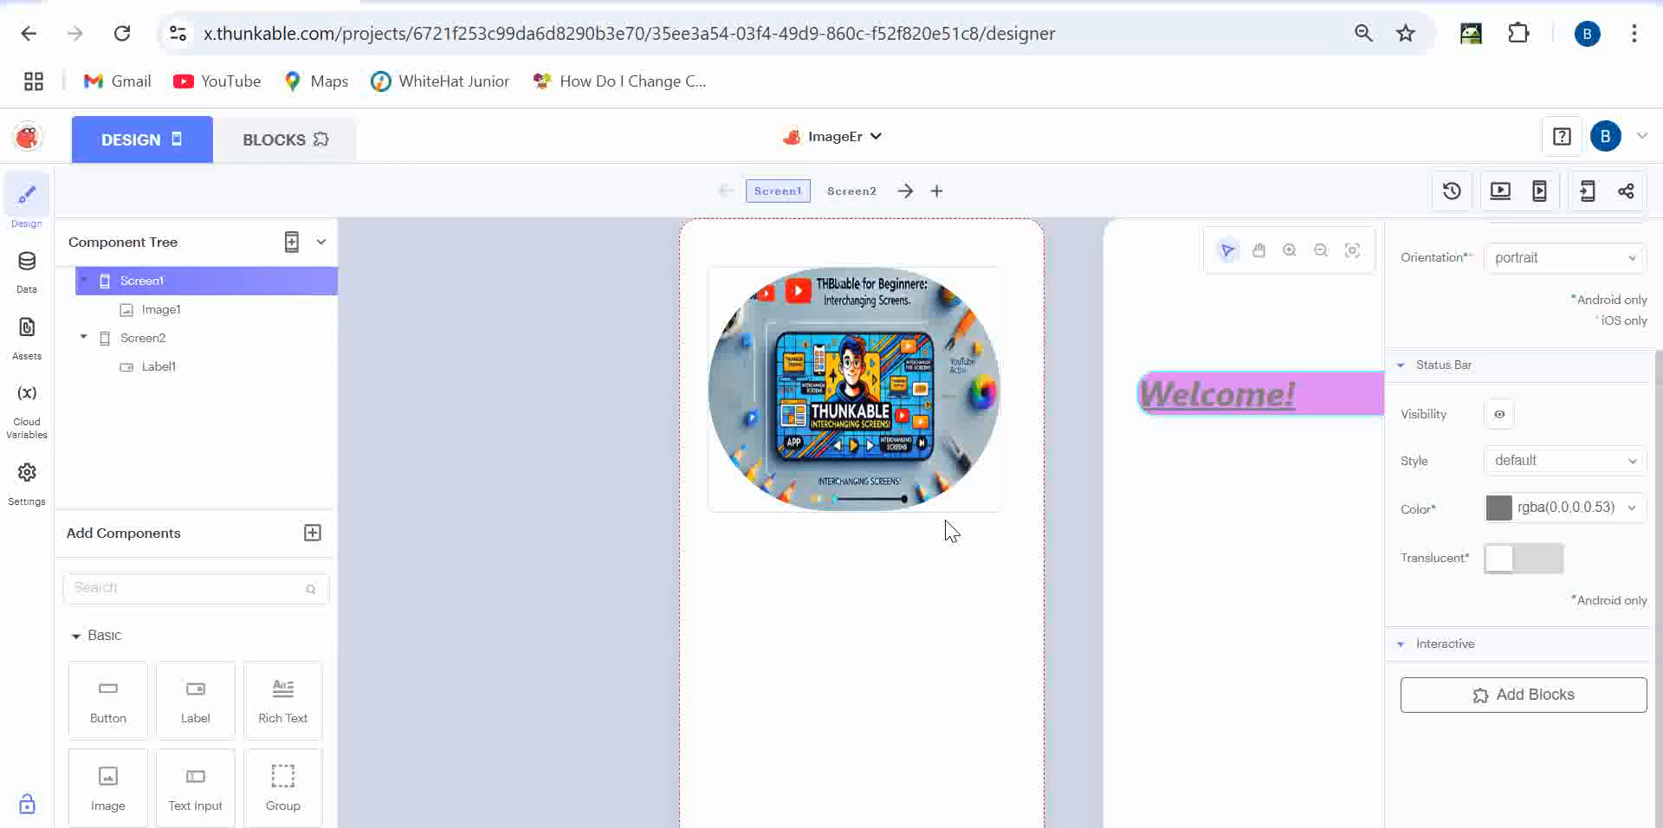
- Resize Image1 to 303 × 303 and centre it at about X 29, Y 47
{"action": "left_click_drag", "start_coordinate": [999, 510], "coordinate": [1002, 548]}
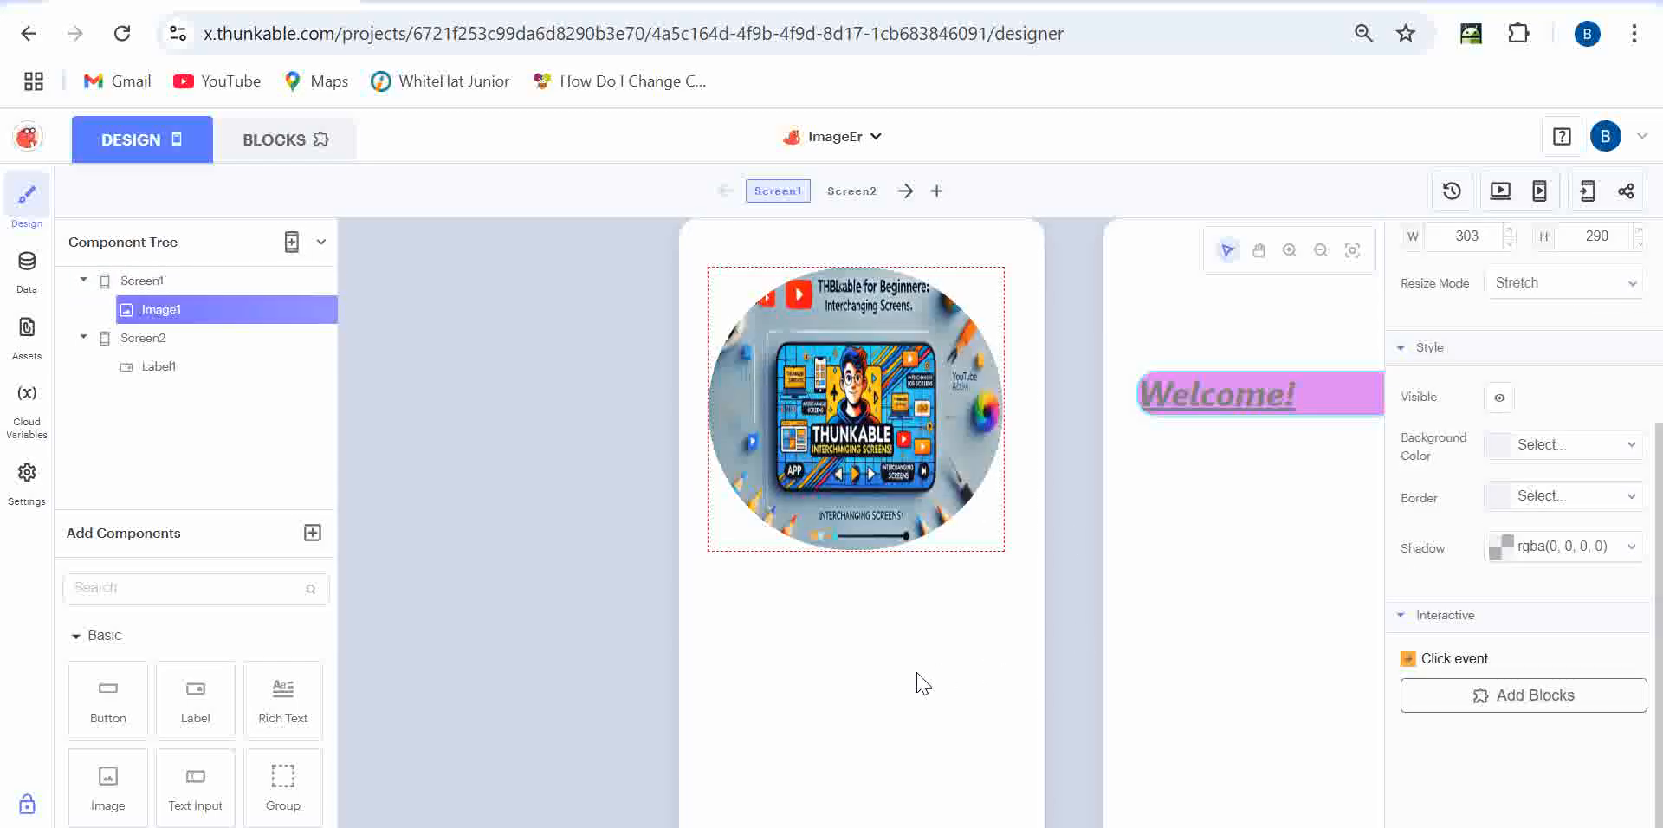
{"action": "scroll", "coordinate": [1299, 408], "scroll_direction": "up", "scroll_amount": 3}
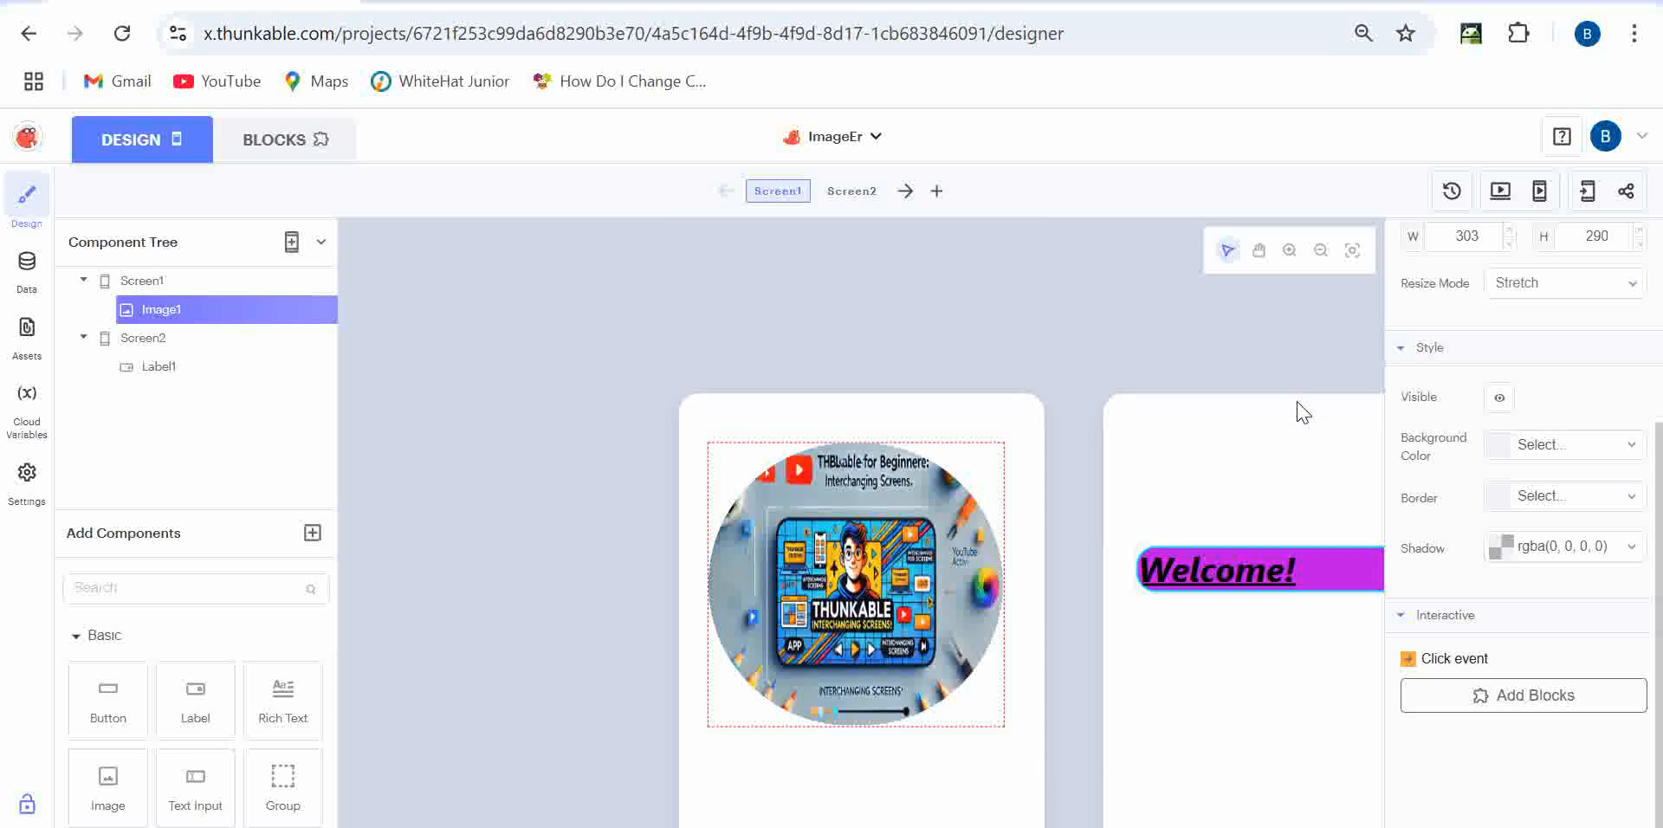
{"action": "scroll", "coordinate": [1489, 375], "scroll_direction": "up", "scroll_amount": 2}
{"action": "left_click", "coordinate": [1473, 387]}
{"action": "left_click", "coordinate": [1597, 389]}
{"action": "type", "text": "303"}
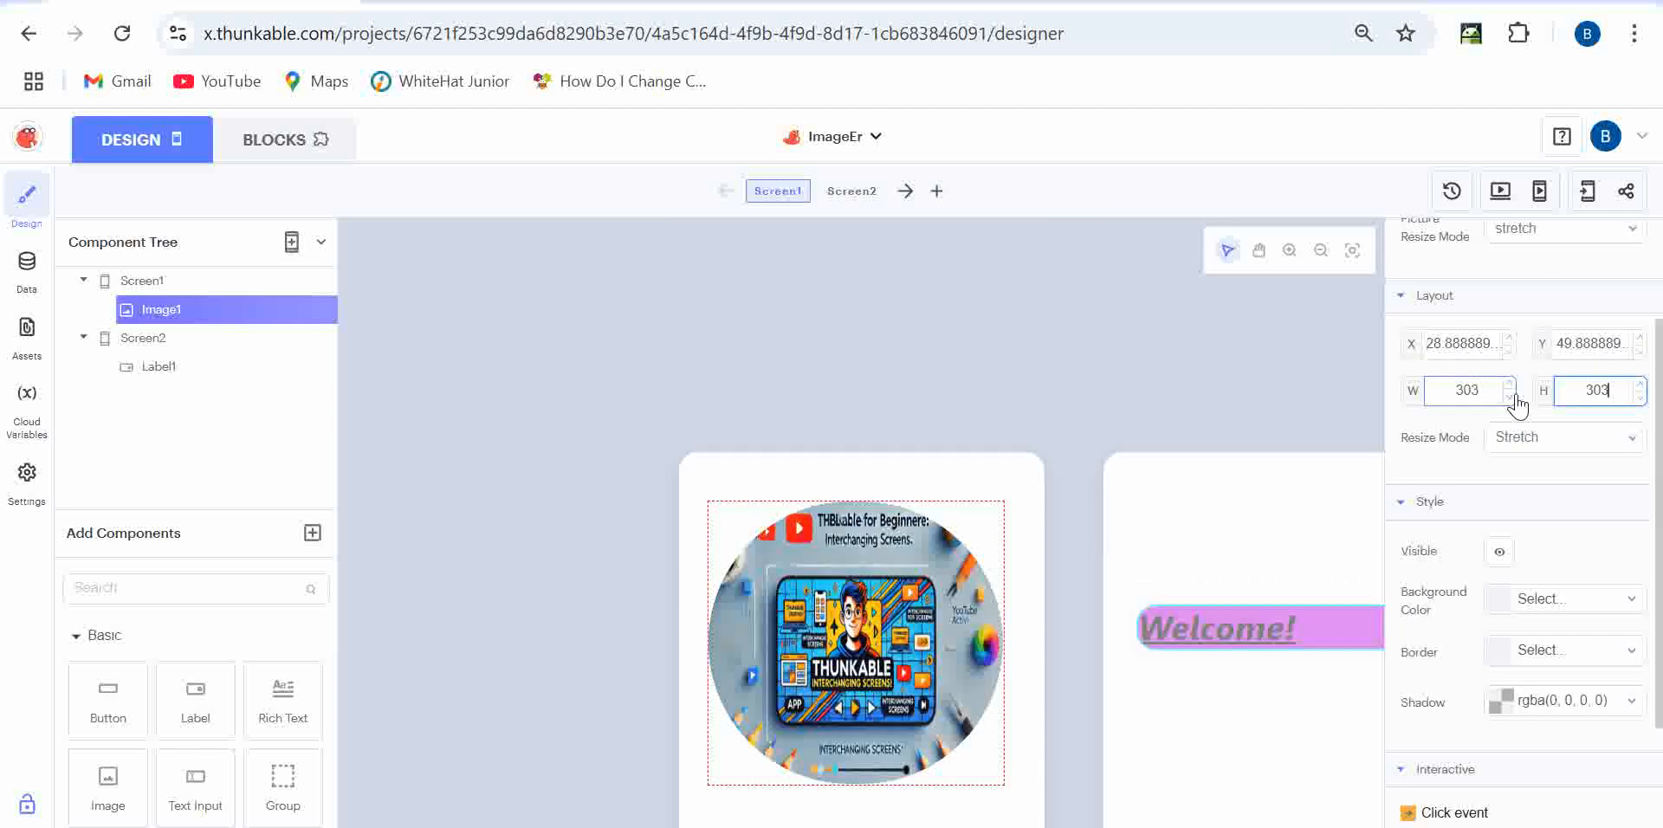
{"action": "left_click", "coordinate": [1428, 481]}
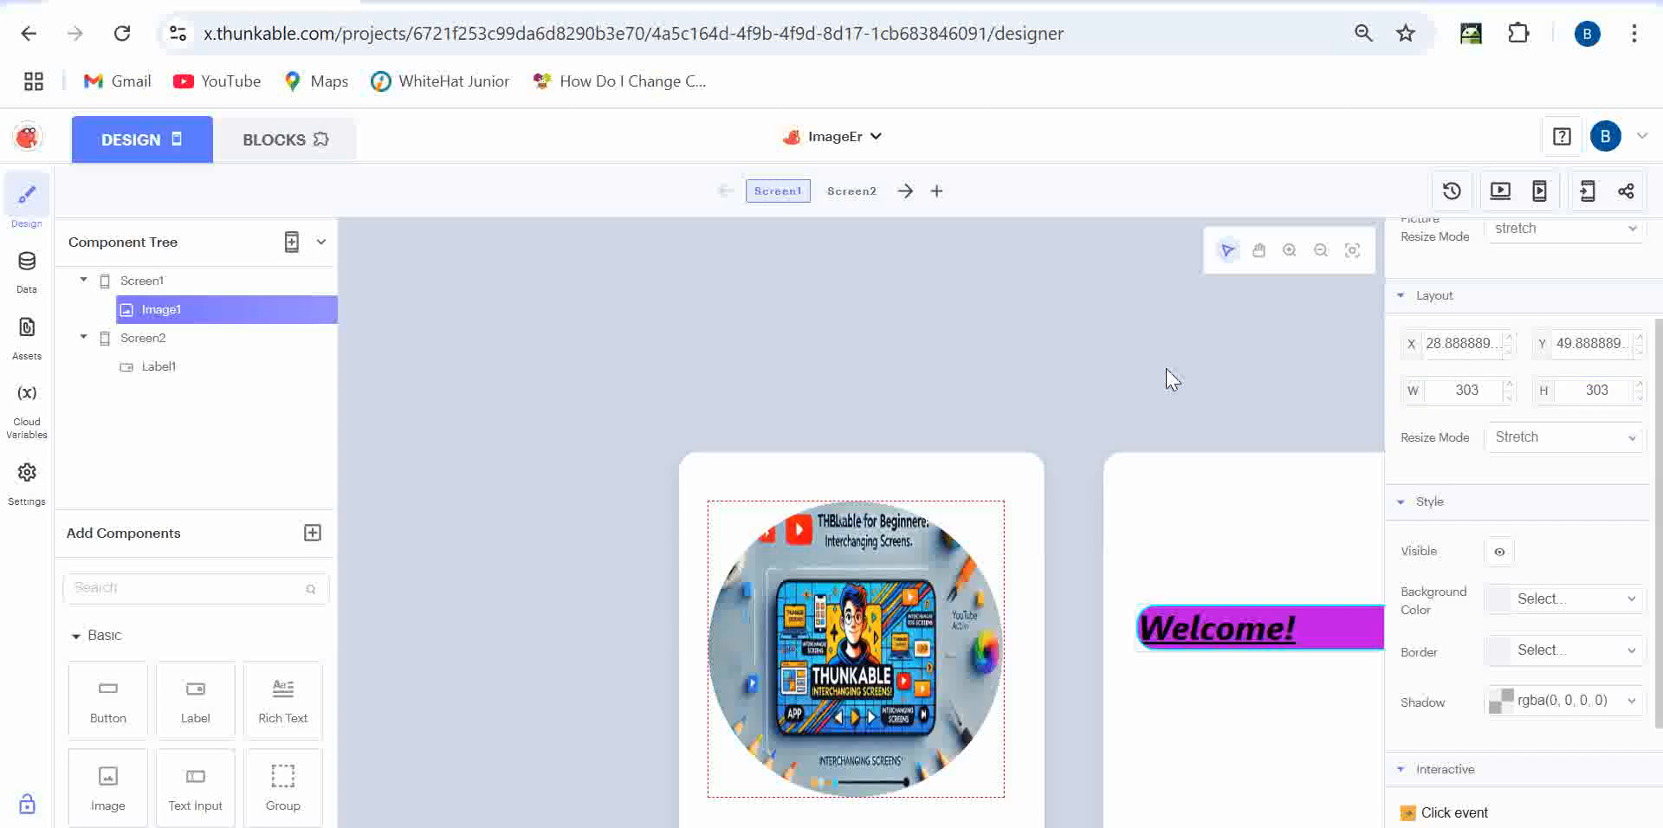
{"action": "scroll", "coordinate": [1069, 364], "scroll_direction": "down", "scroll_amount": 3}
{"action": "left_click_drag", "start_coordinate": [926, 443], "coordinate": [926, 441]}
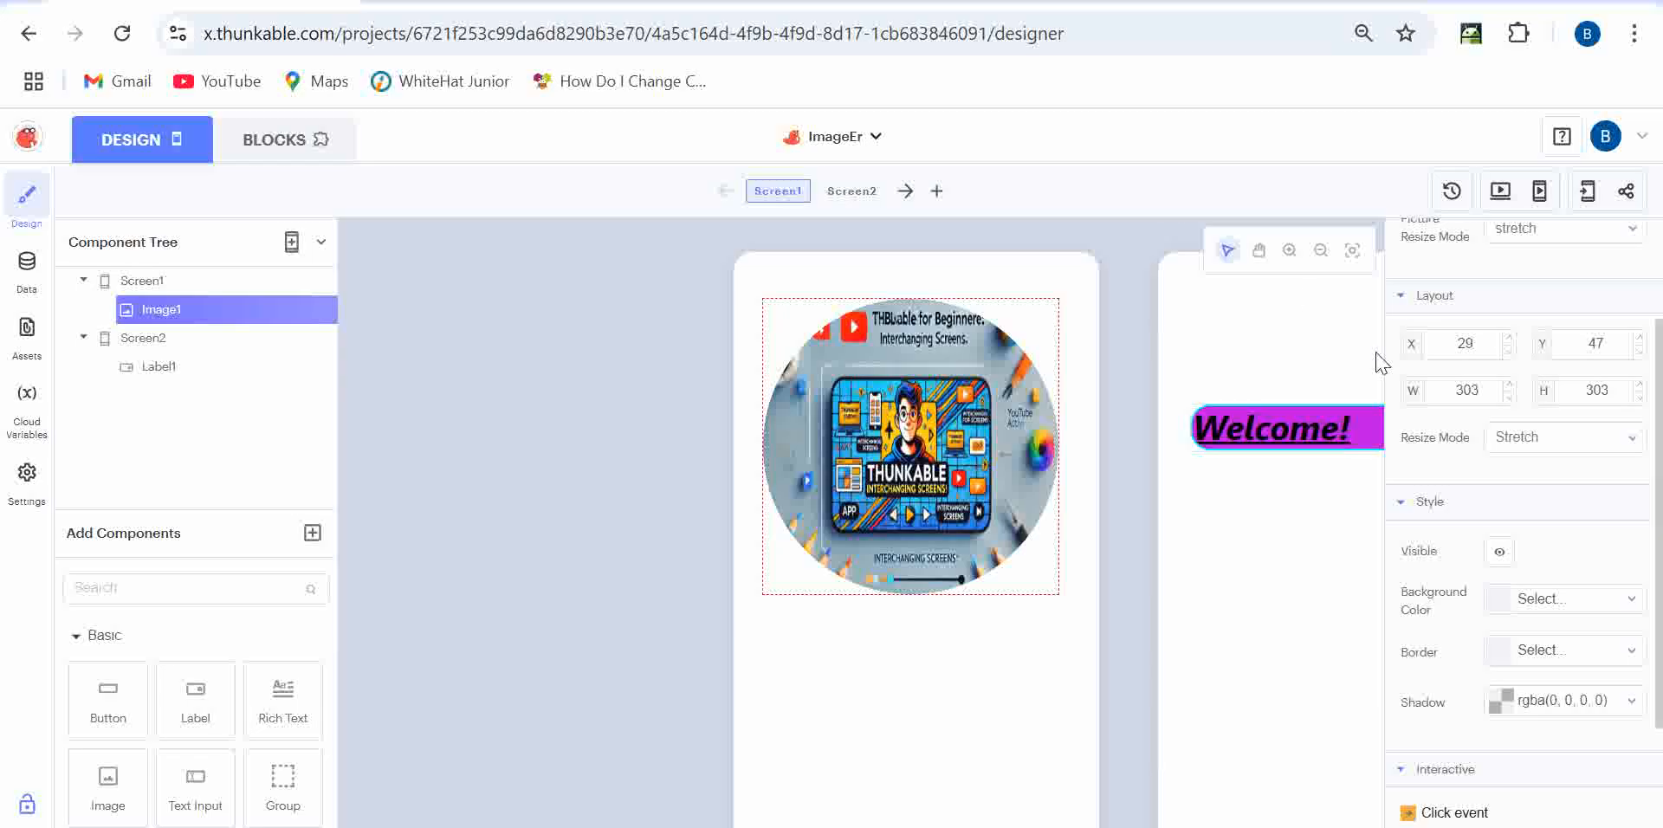
- Give Image1 a dark green border of width 22, positioned at X 42, Y 43
{"action": "left_click", "coordinate": [1551, 657]}
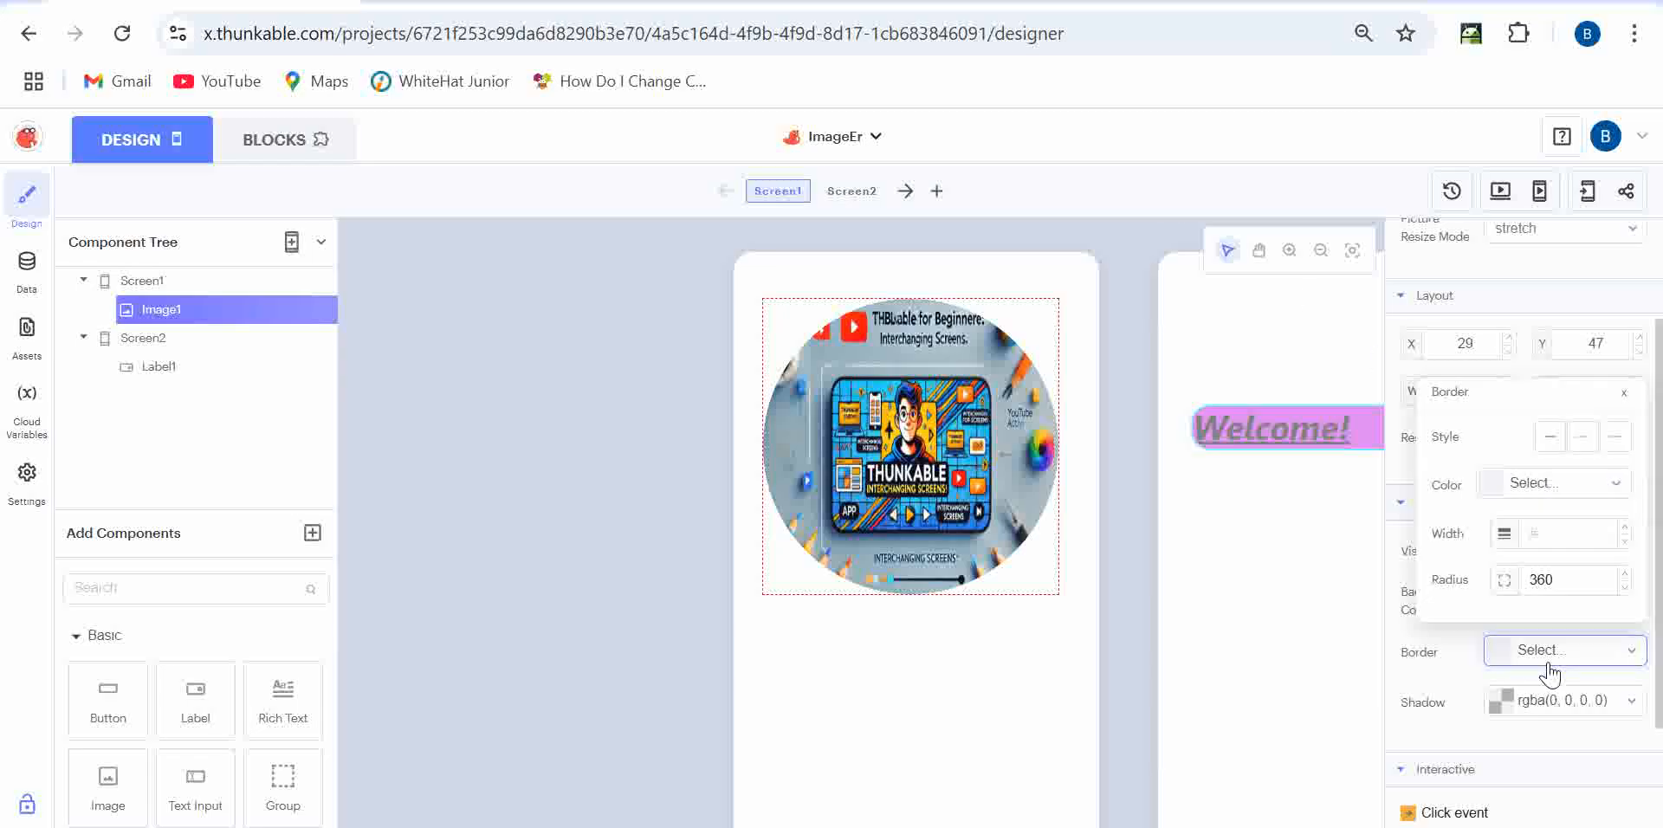
{"action": "left_click", "coordinate": [1556, 487]}
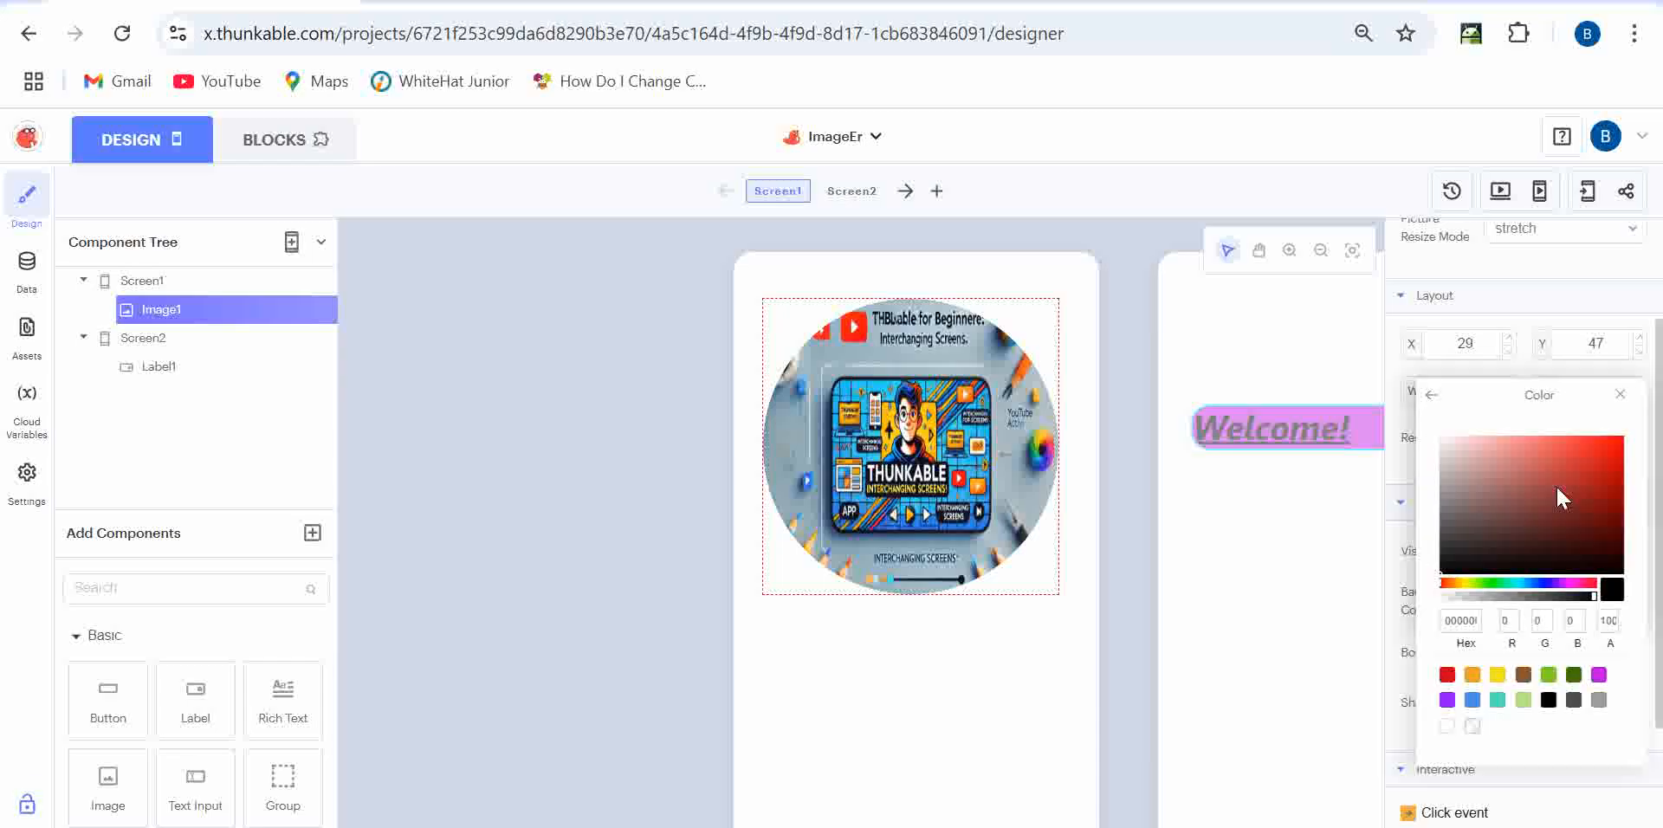
{"action": "left_click", "coordinate": [1575, 676]}
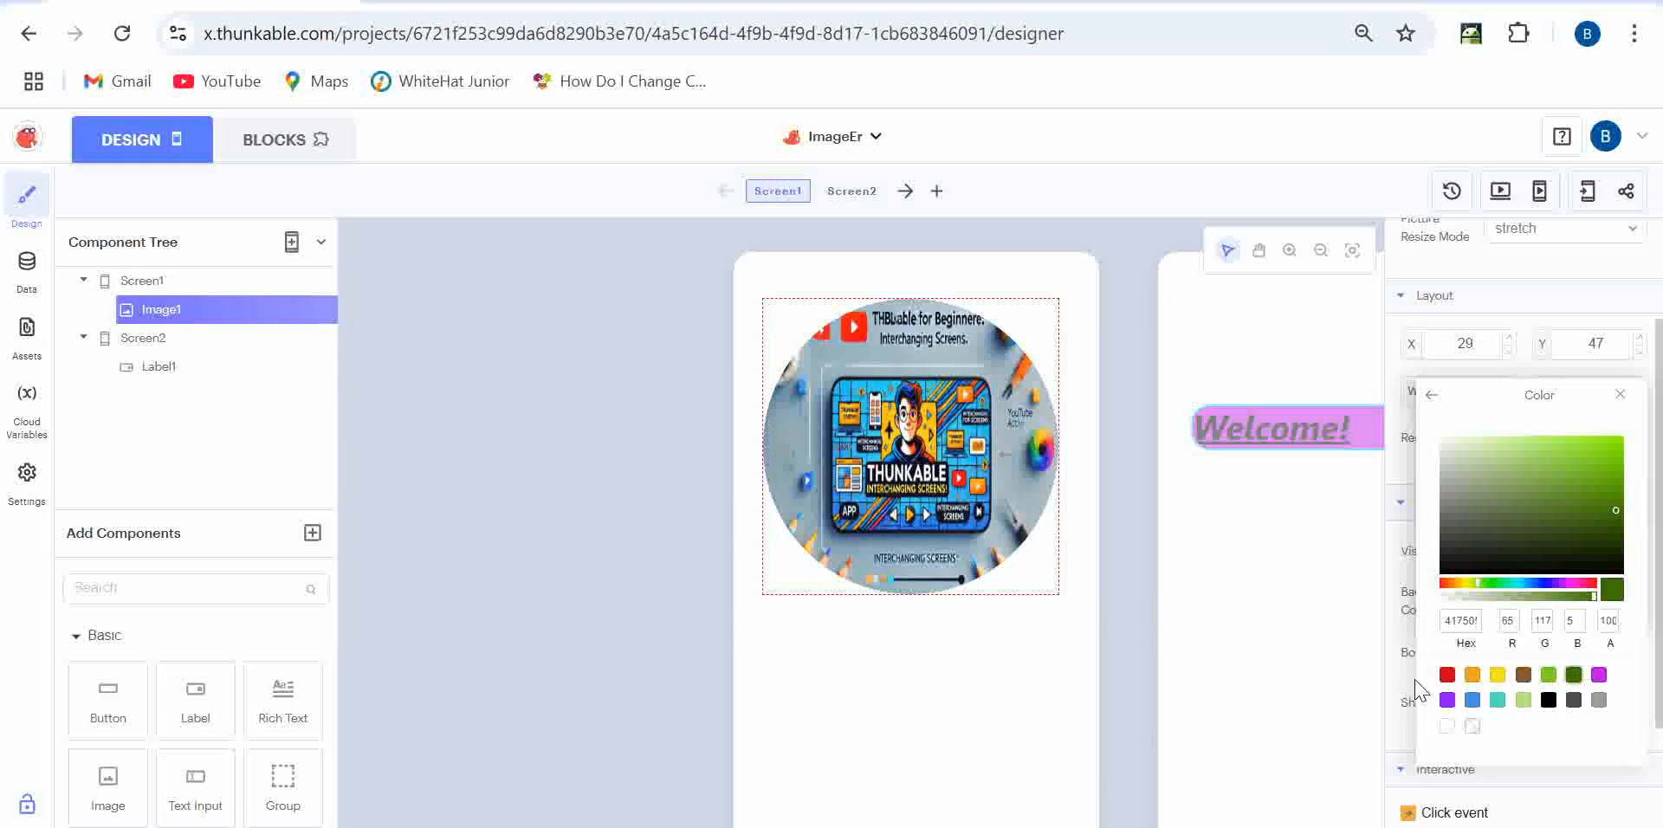
{"action": "left_click", "coordinate": [1396, 700]}
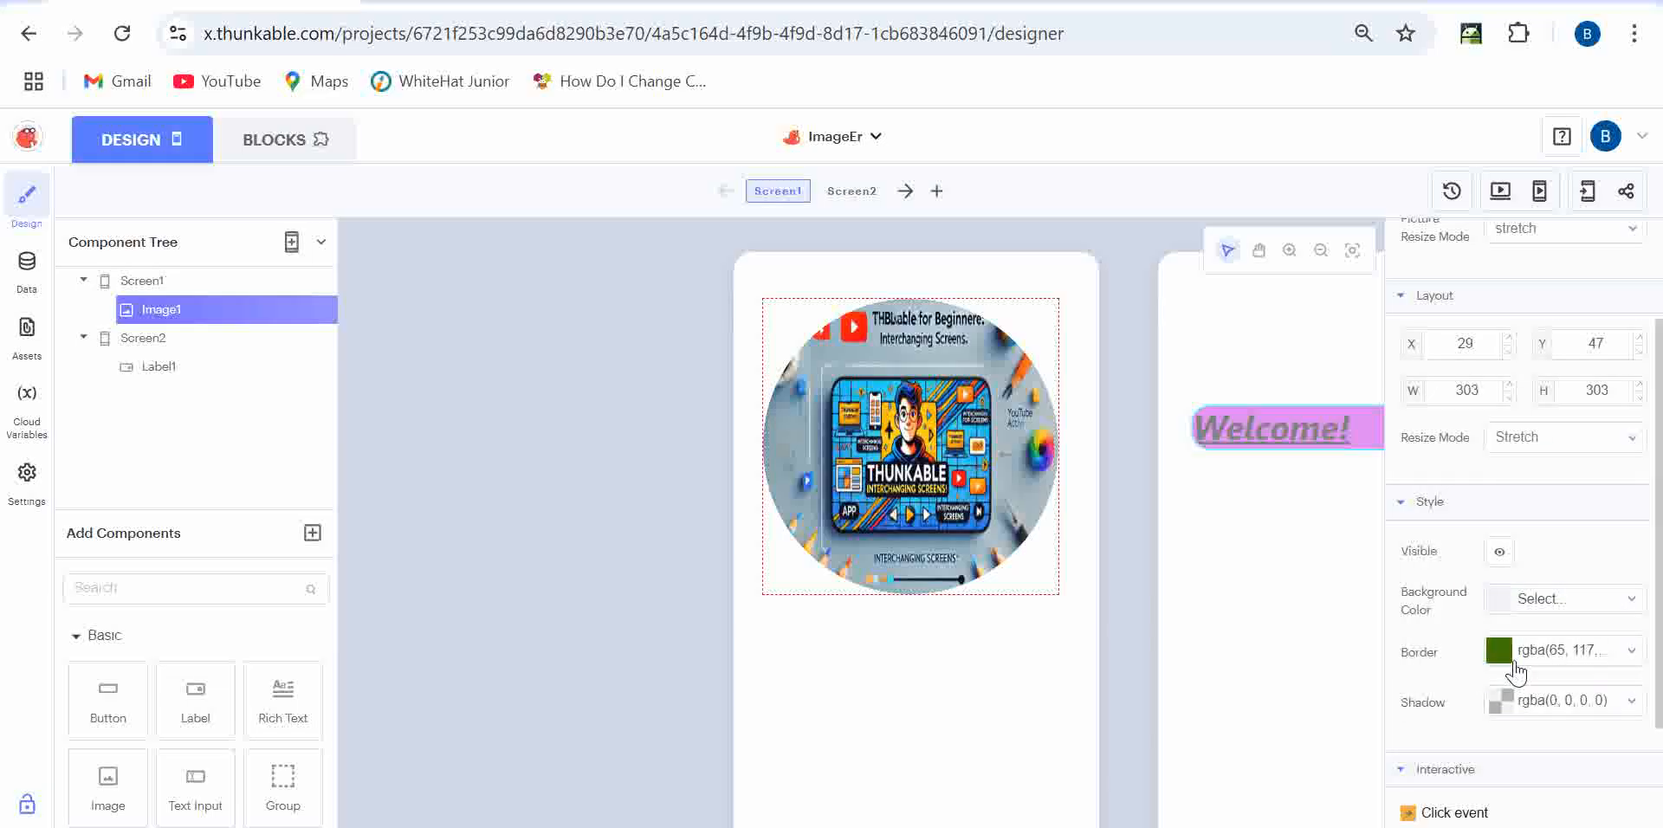
{"action": "left_click", "coordinate": [1563, 656]}
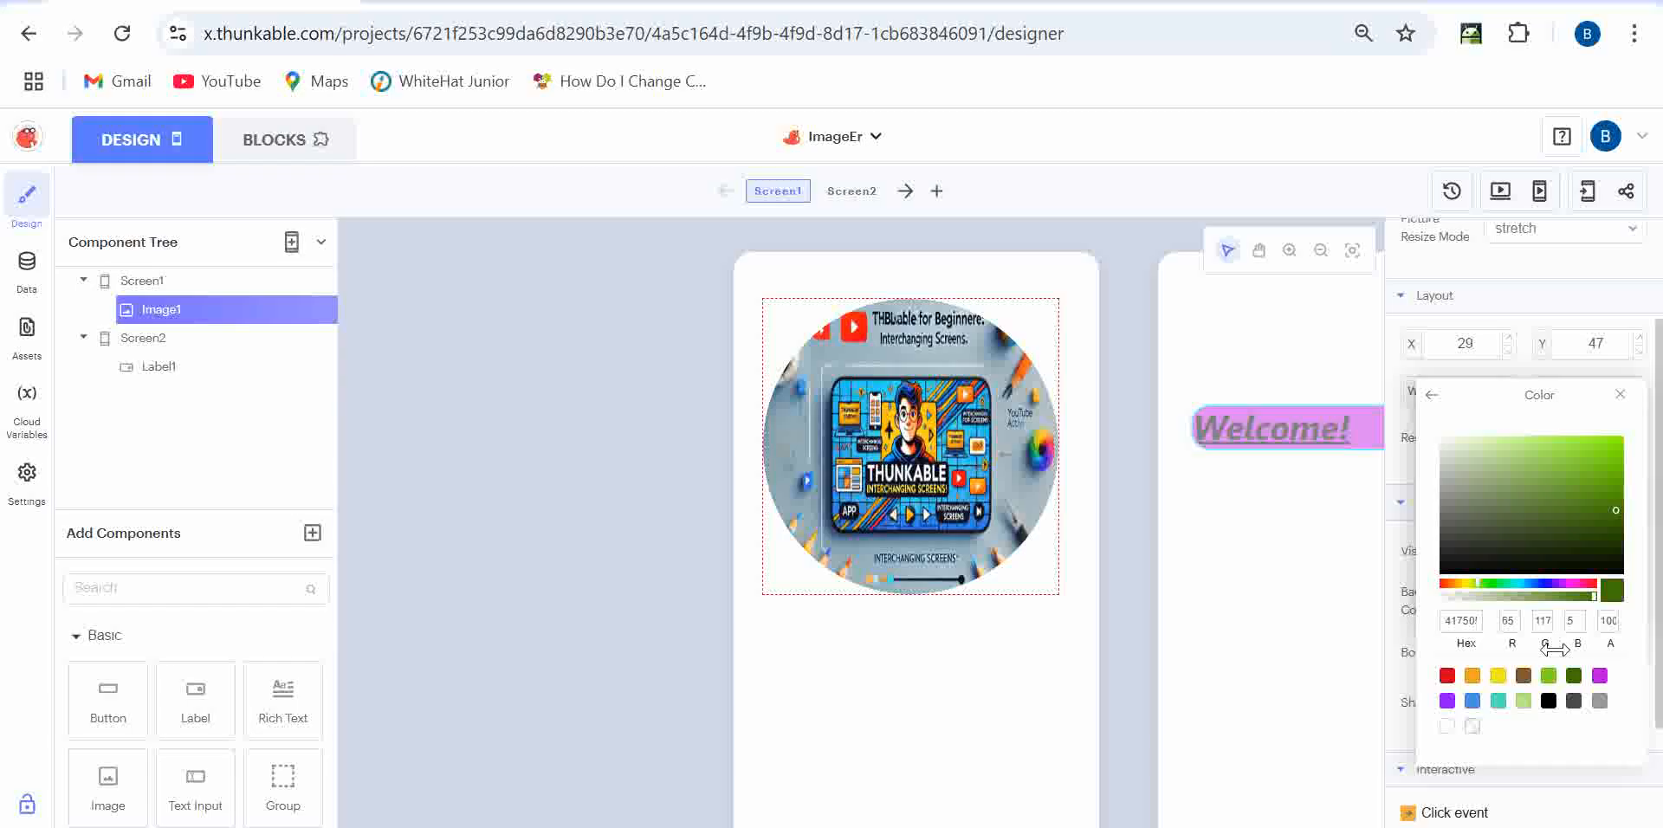
{"action": "left_click", "coordinate": [1431, 398]}
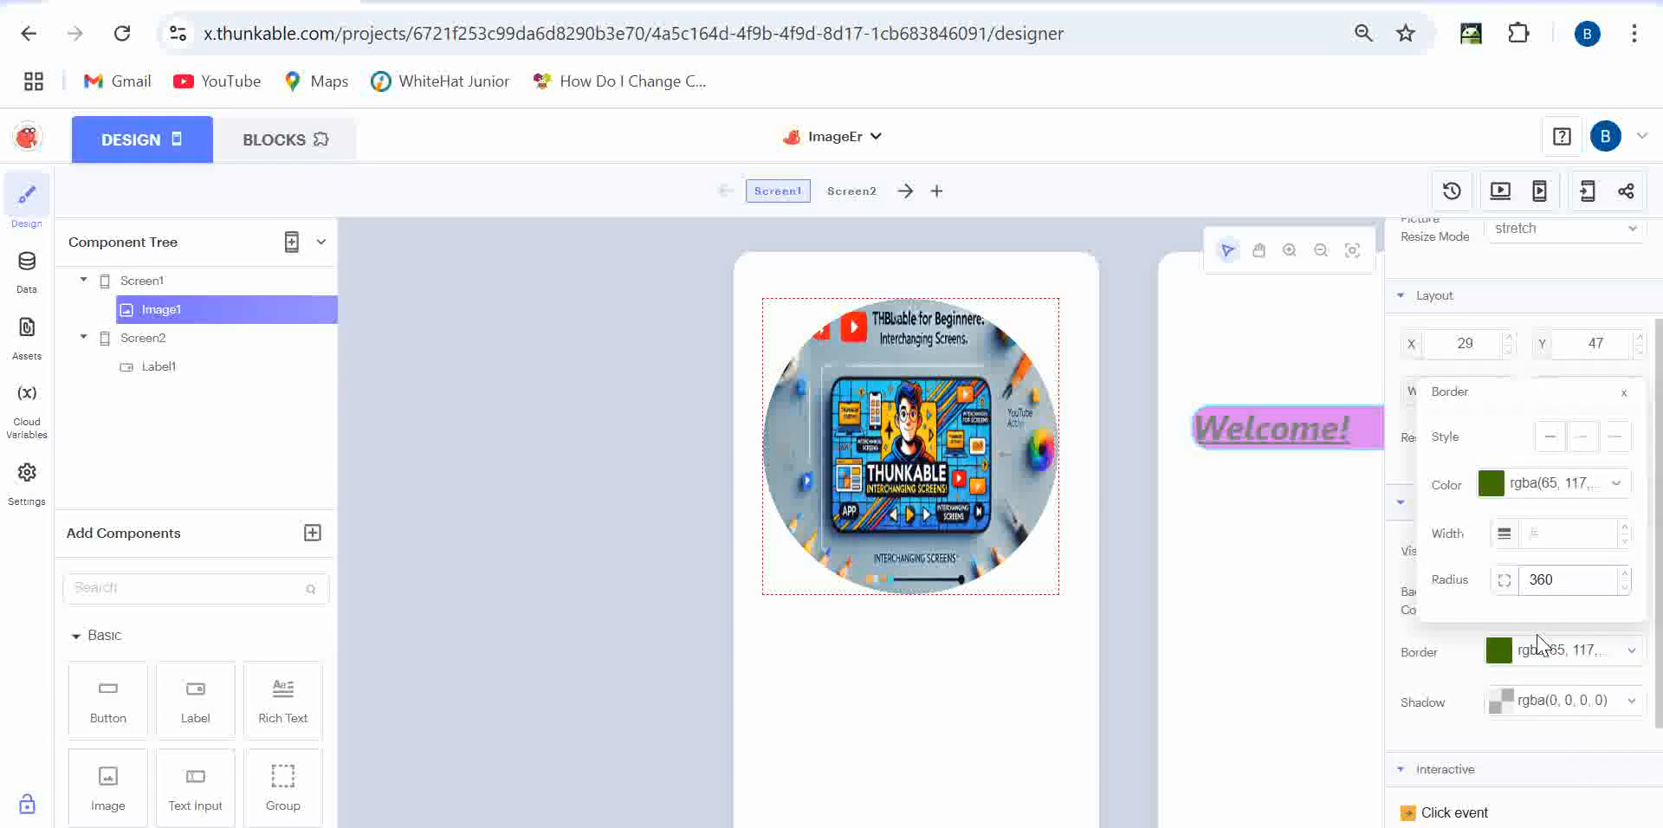
{"action": "type", "text": "3"}
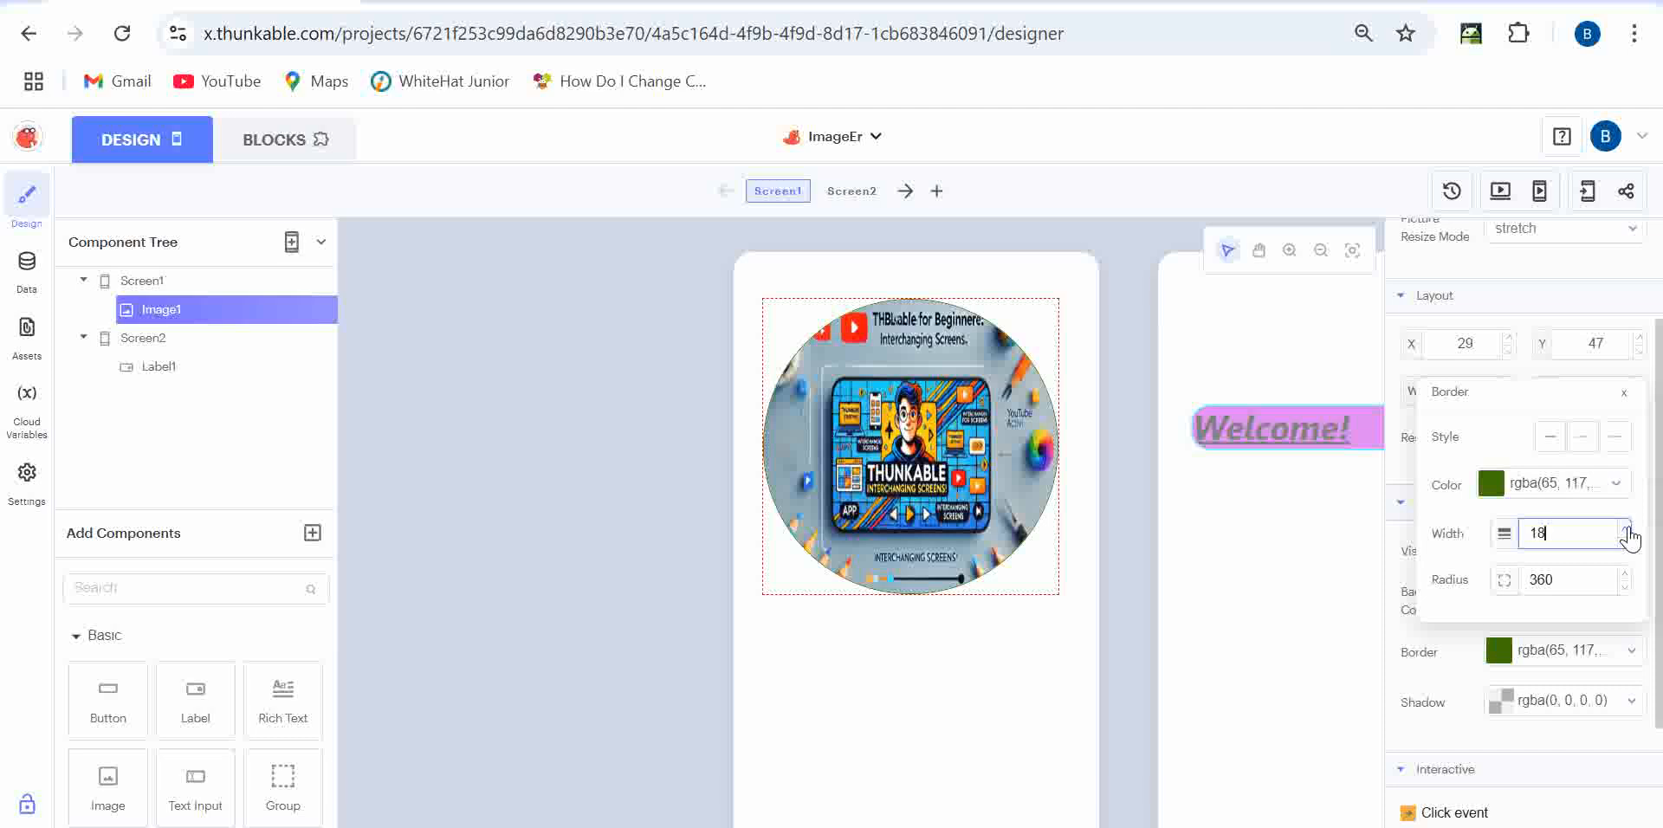
{"action": "left_click_drag", "start_coordinate": [1537, 533], "coordinate": [1496, 544]}
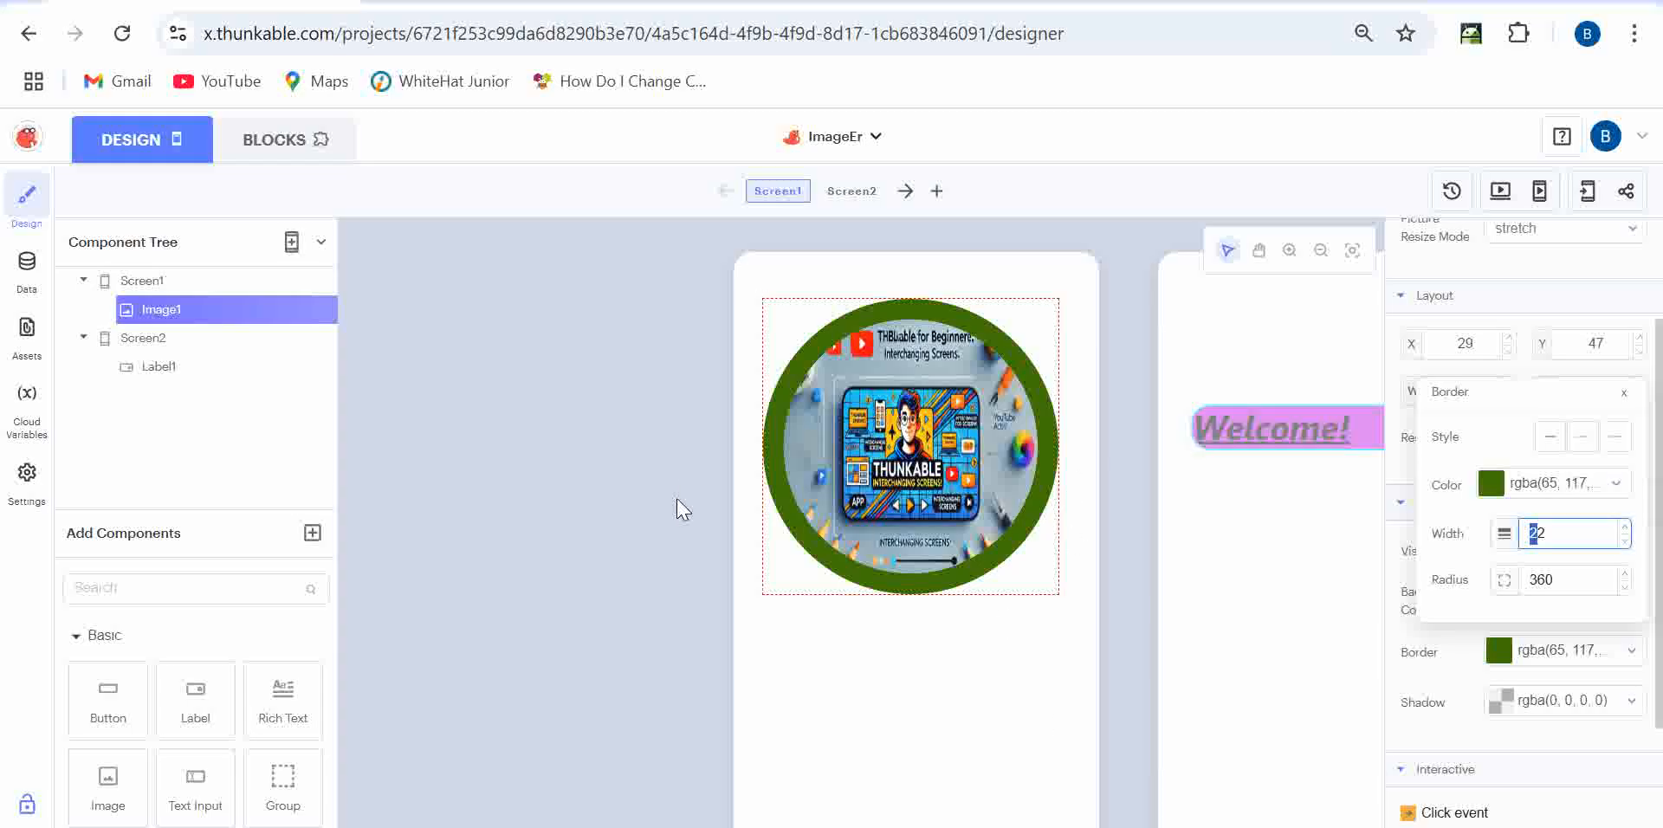
{"action": "left_click", "coordinate": [1061, 706]}
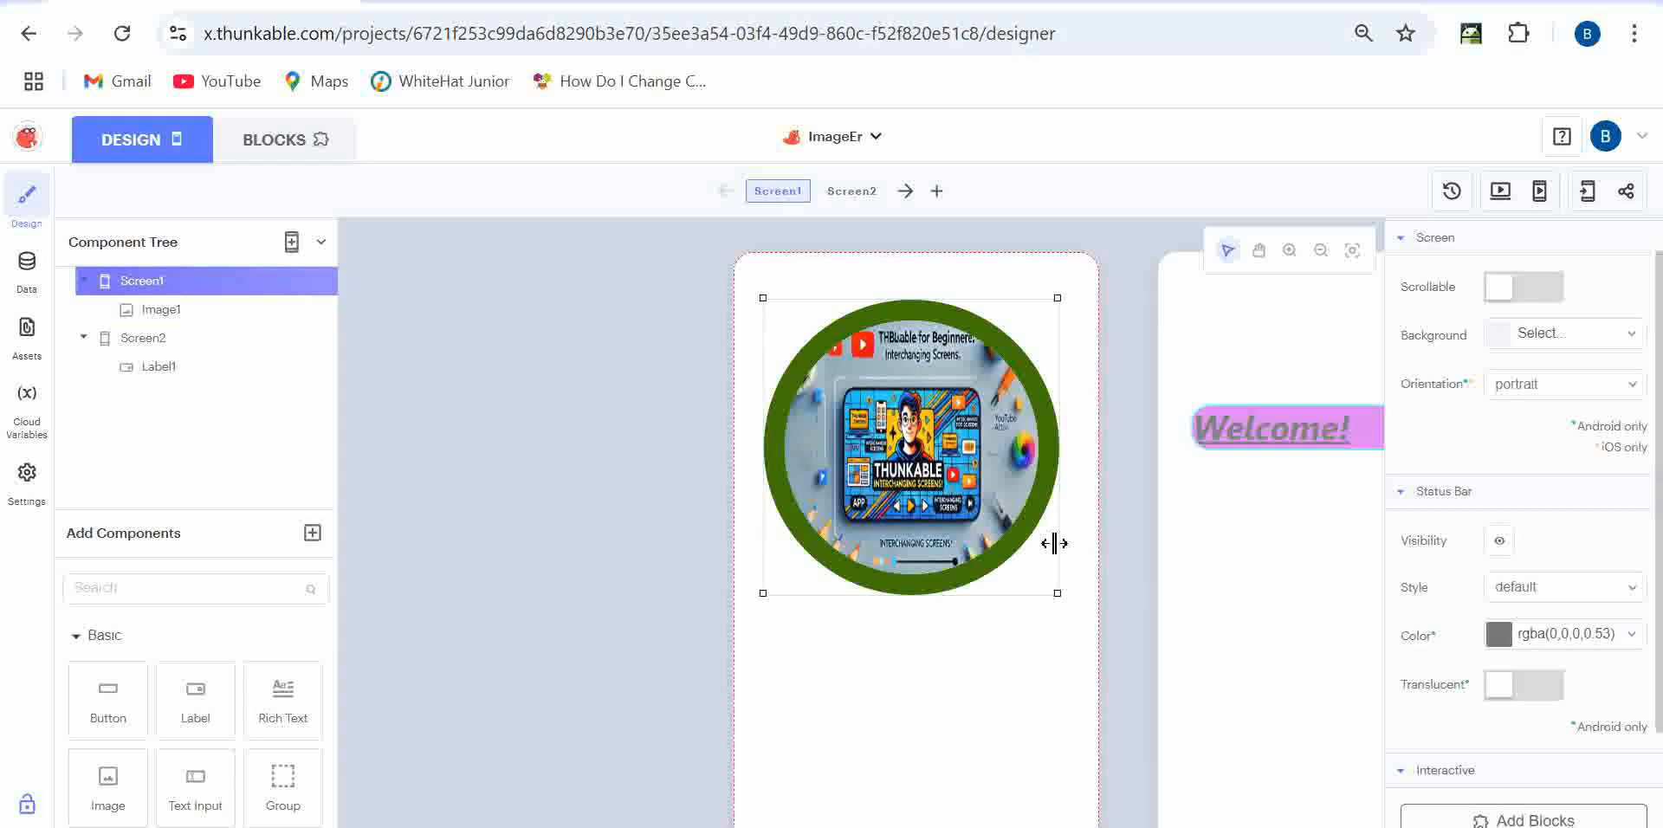
{"action": "left_click", "coordinate": [1061, 557]}
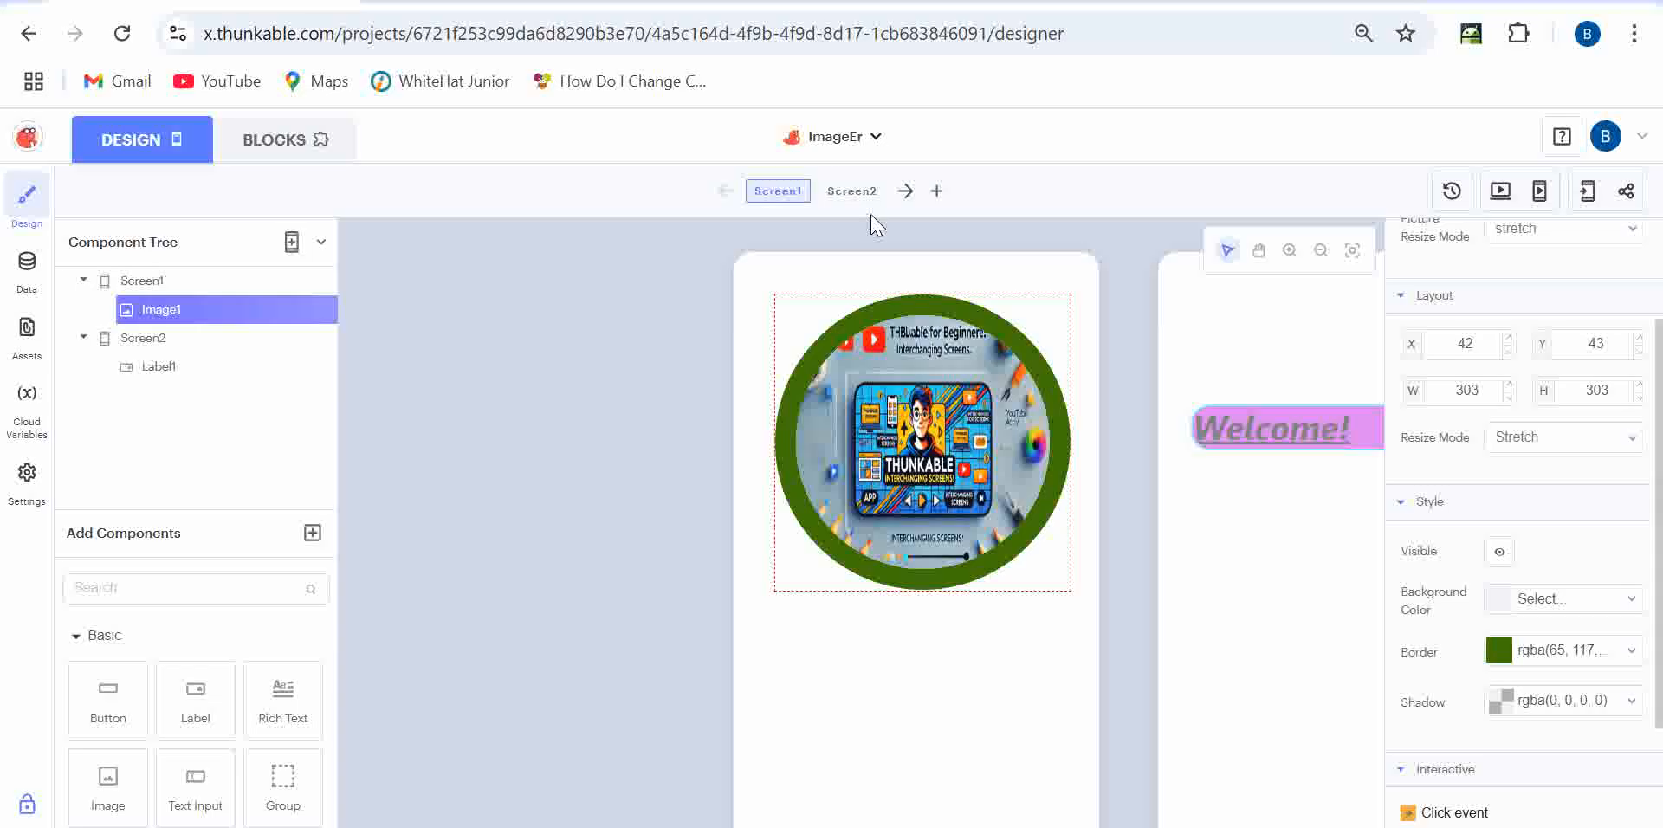
{"action": "left_click_drag", "start_coordinate": [696, 826], "coordinate": [673, 719]}
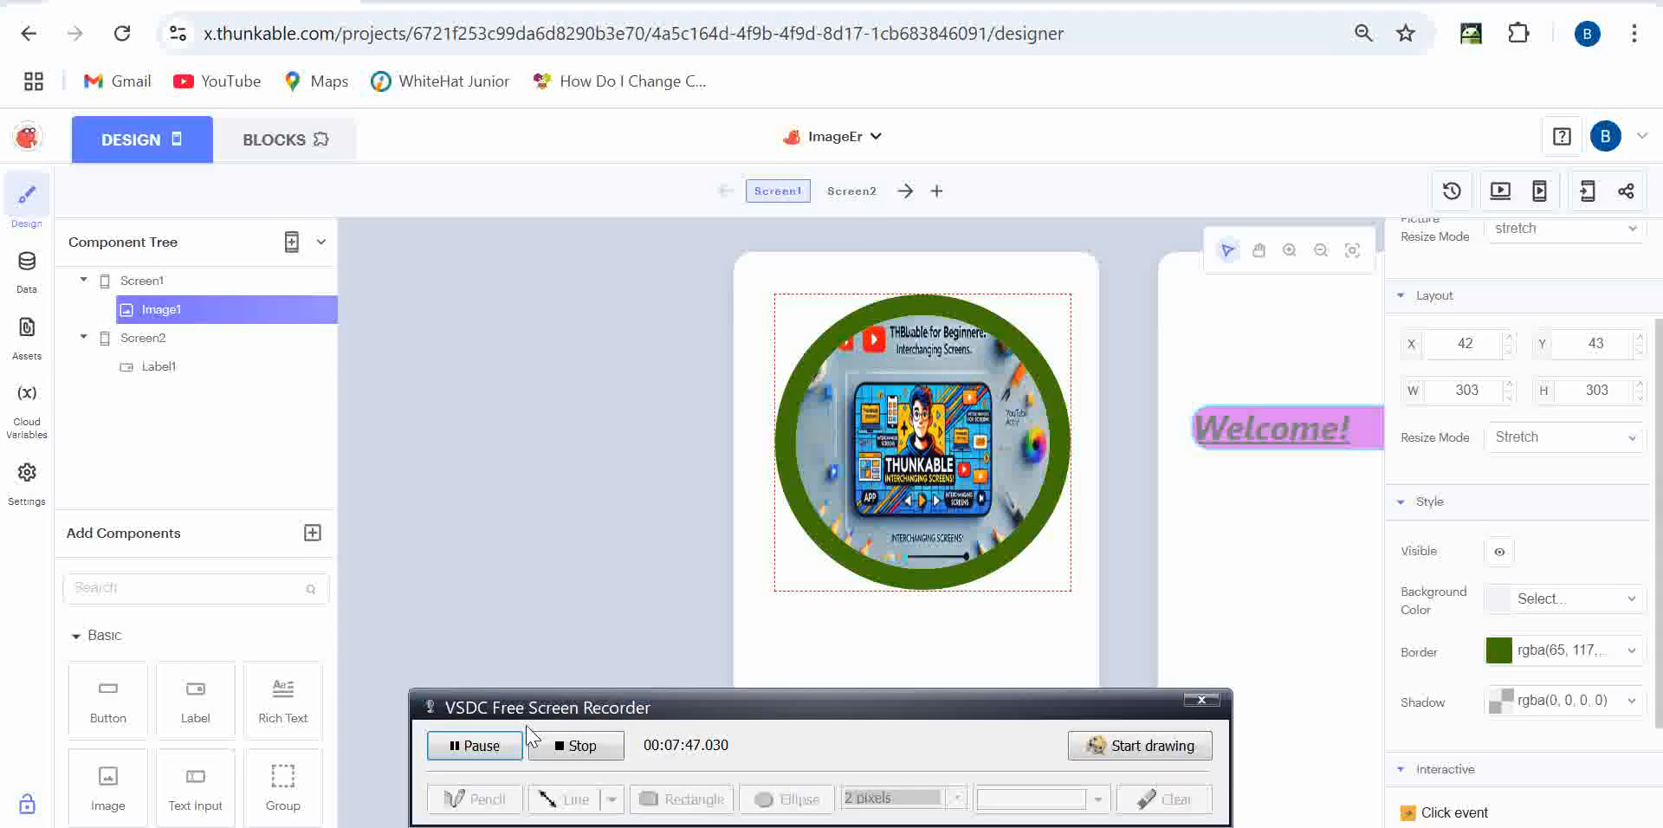